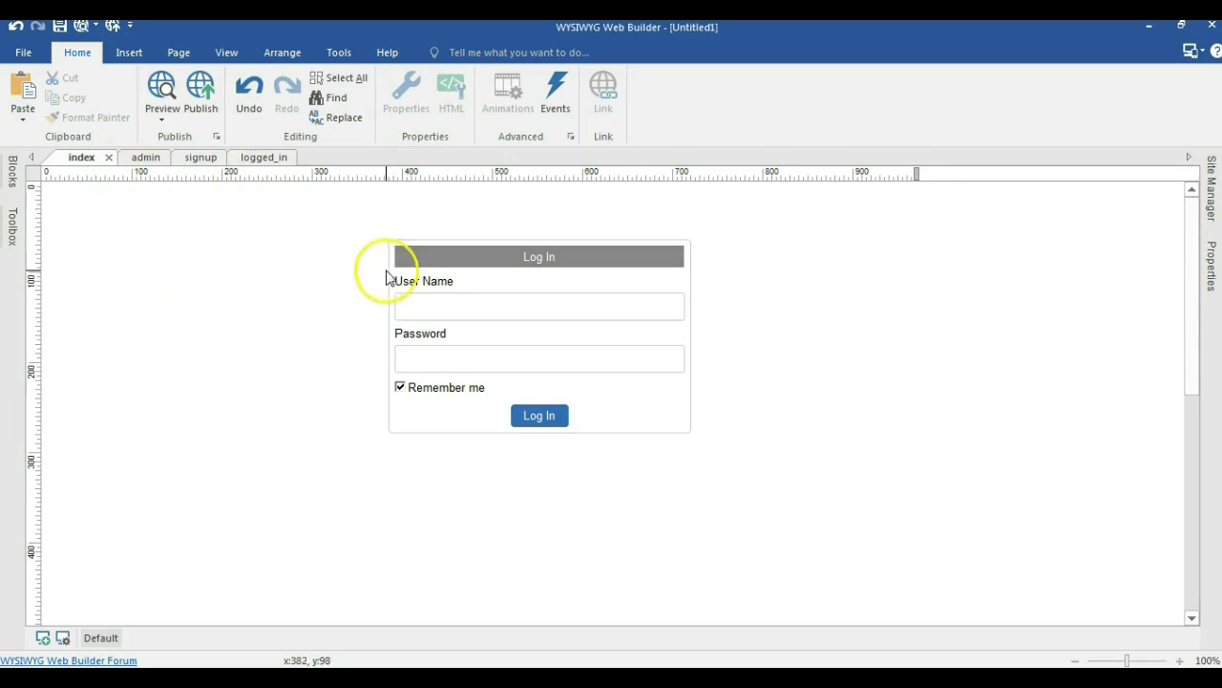
pyautogui.click(145, 157)
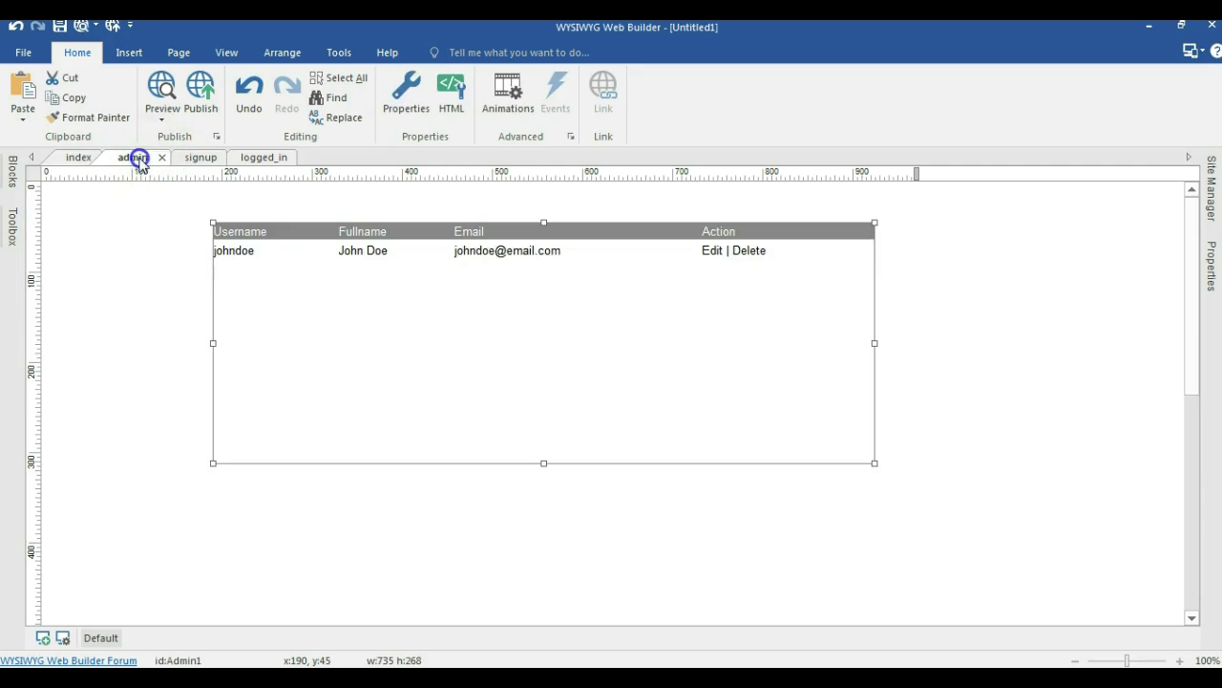
pyautogui.click(196, 156)
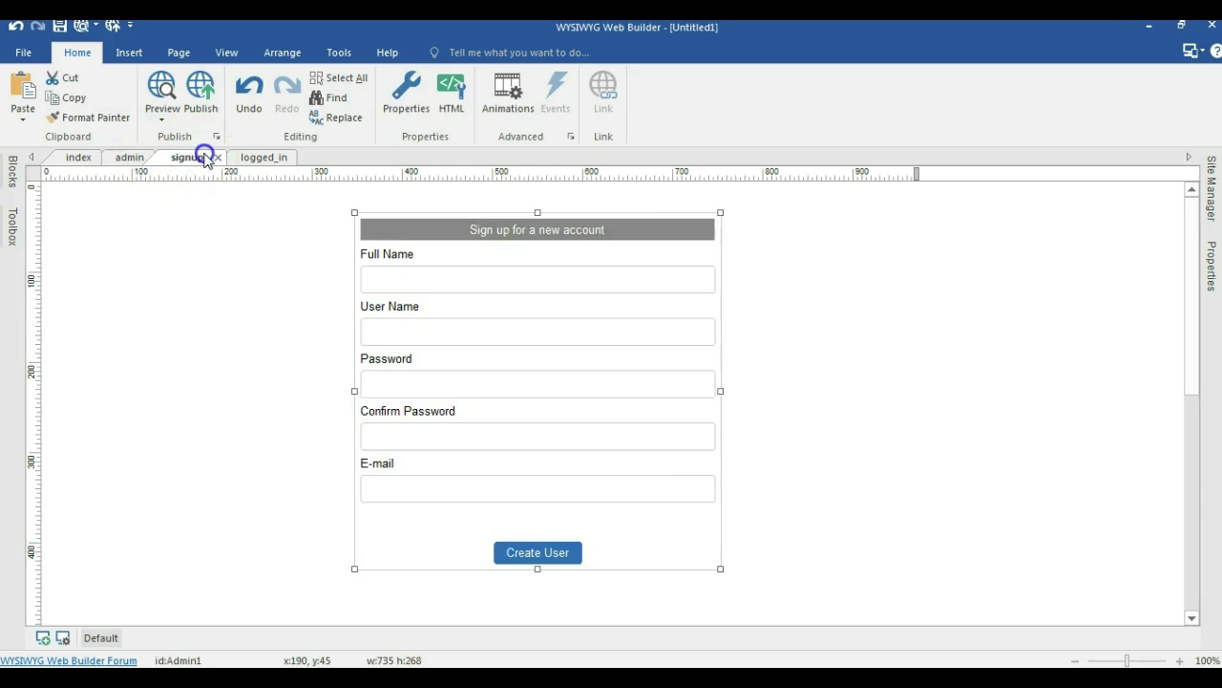
pyautogui.click(254, 158)
pyautogui.click(76, 157)
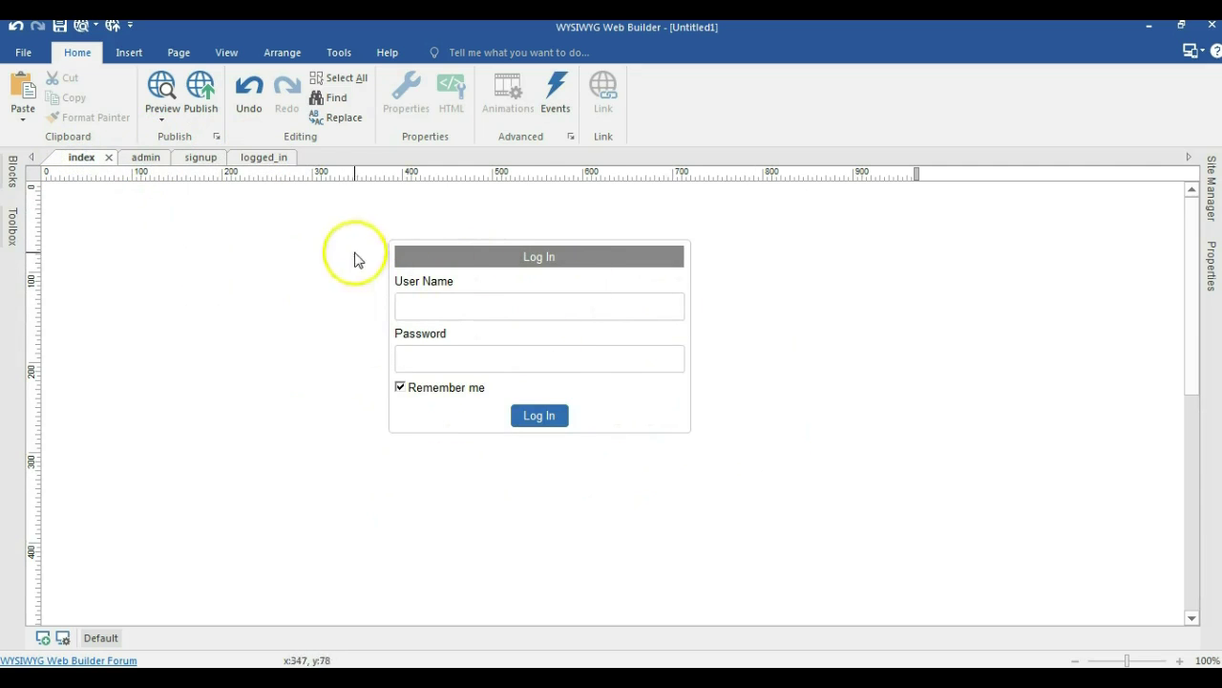
pyautogui.click(262, 159)
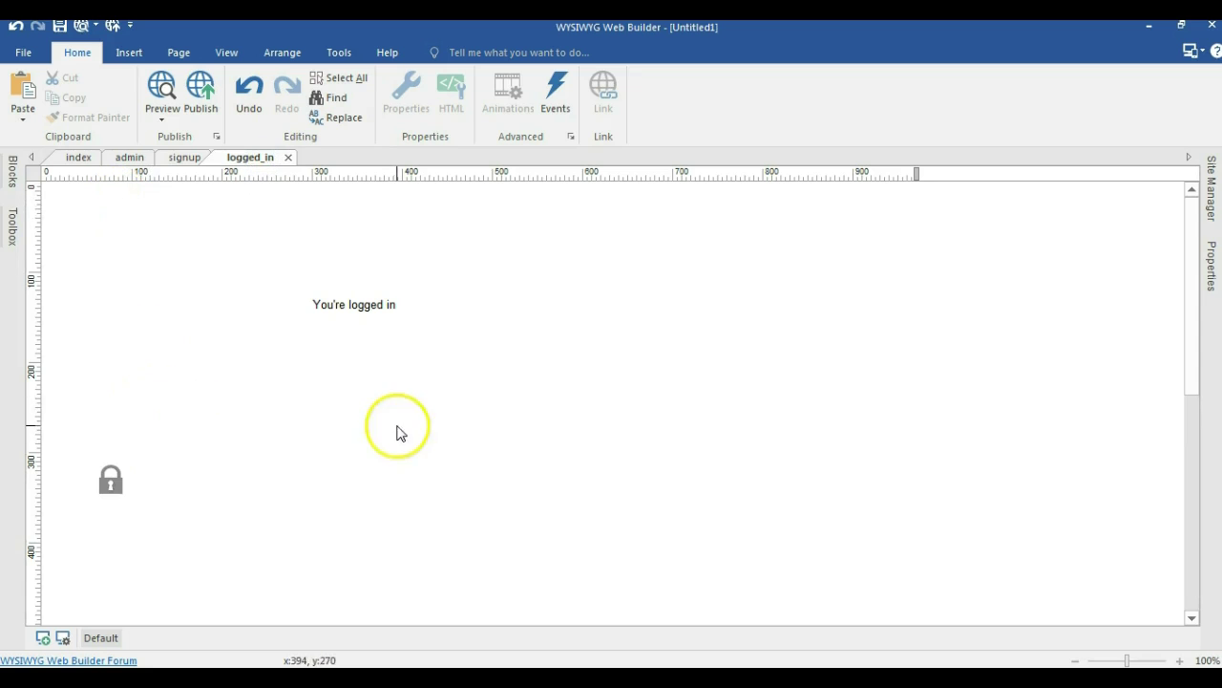
pyautogui.click(77, 158)
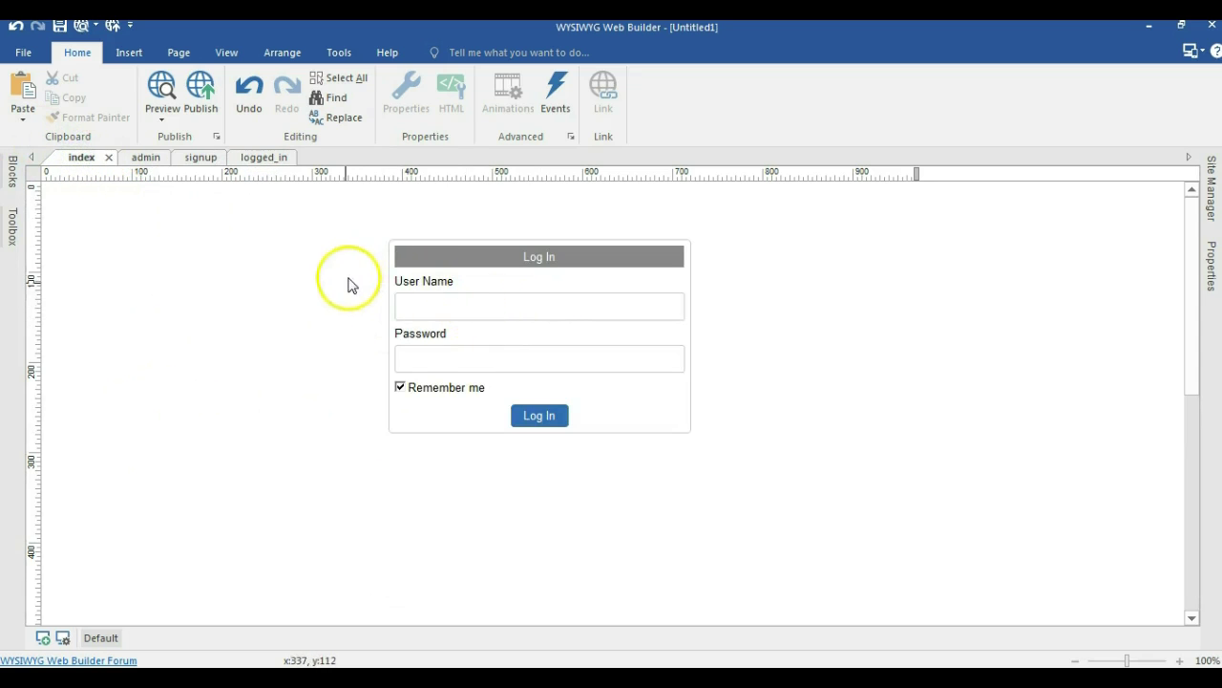
# Set the index page's Login object to use MySQL as its database type.
pyautogui.click(488, 302)
pyautogui.doubleClick(488, 302)
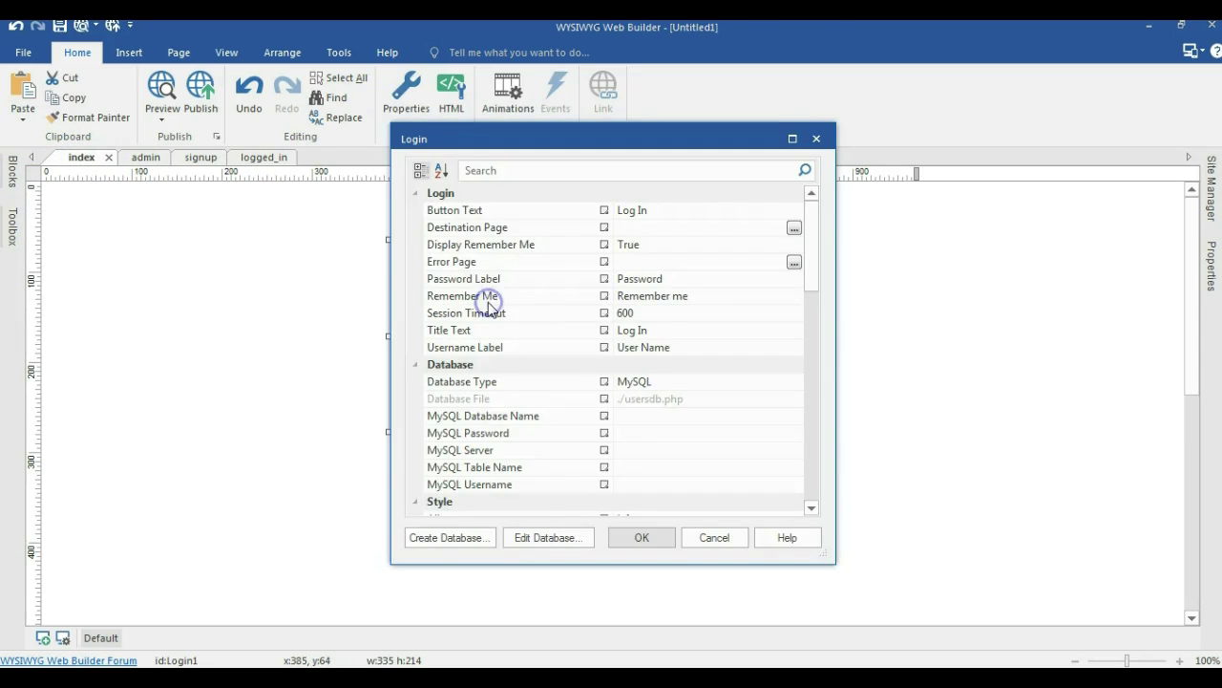
pyautogui.moveTo(812, 228); pyautogui.dragTo(813, 245)
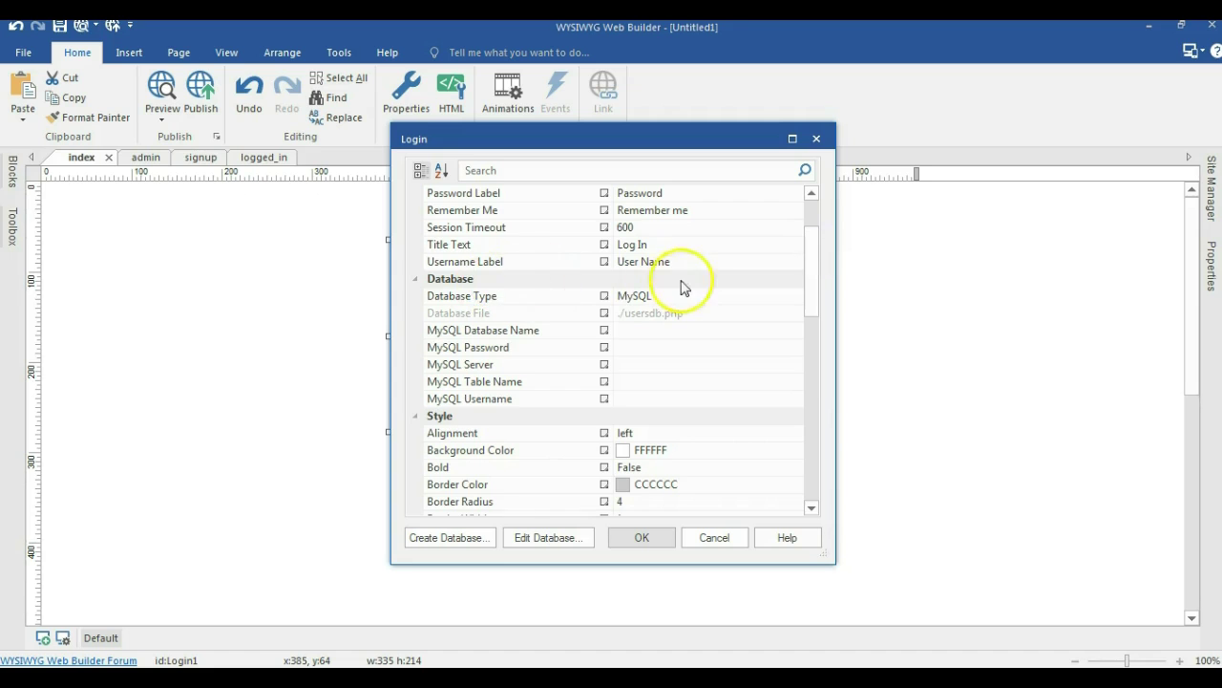
pyautogui.click(792, 302)
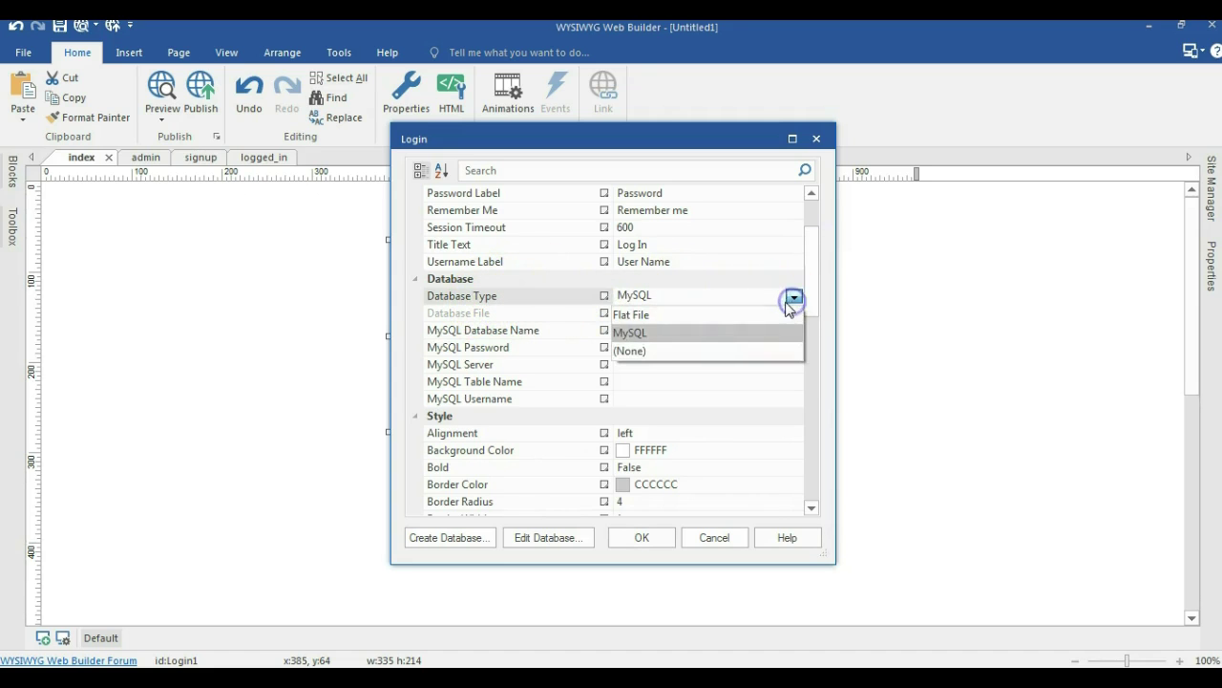
pyautogui.click(718, 331)
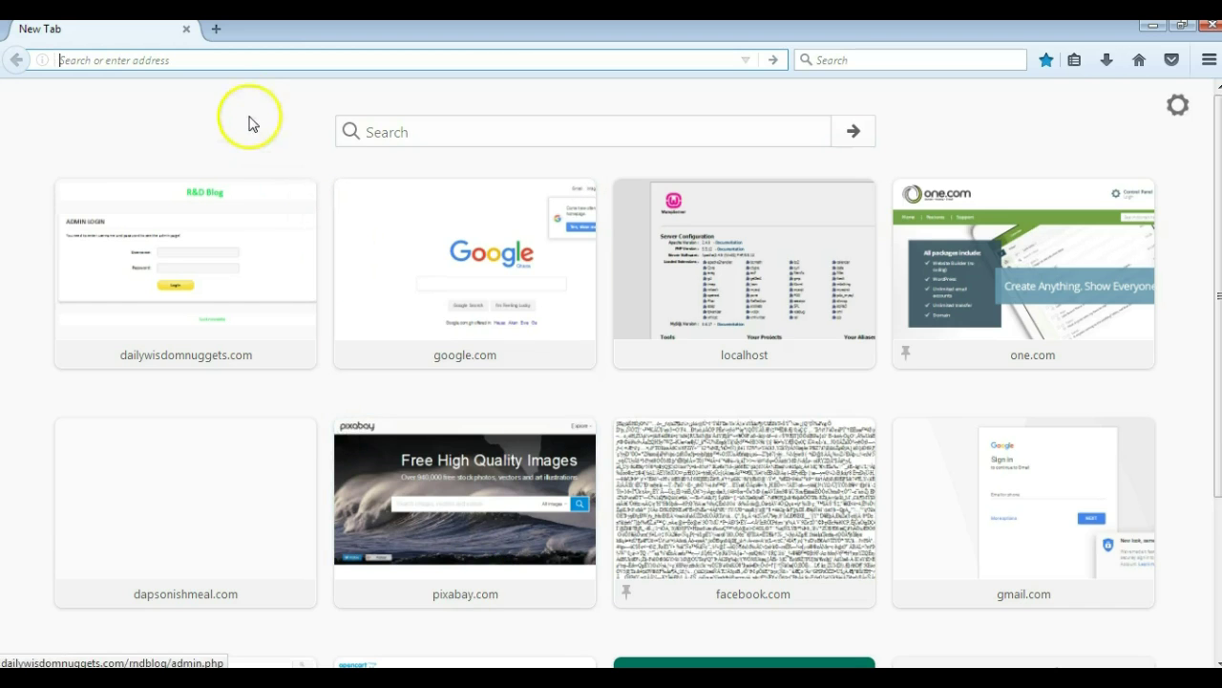
# Open phpMyAdmin from the localhost server page in Firefox.
pyautogui.click(243, 59)
pyautogui.write('localhost/')
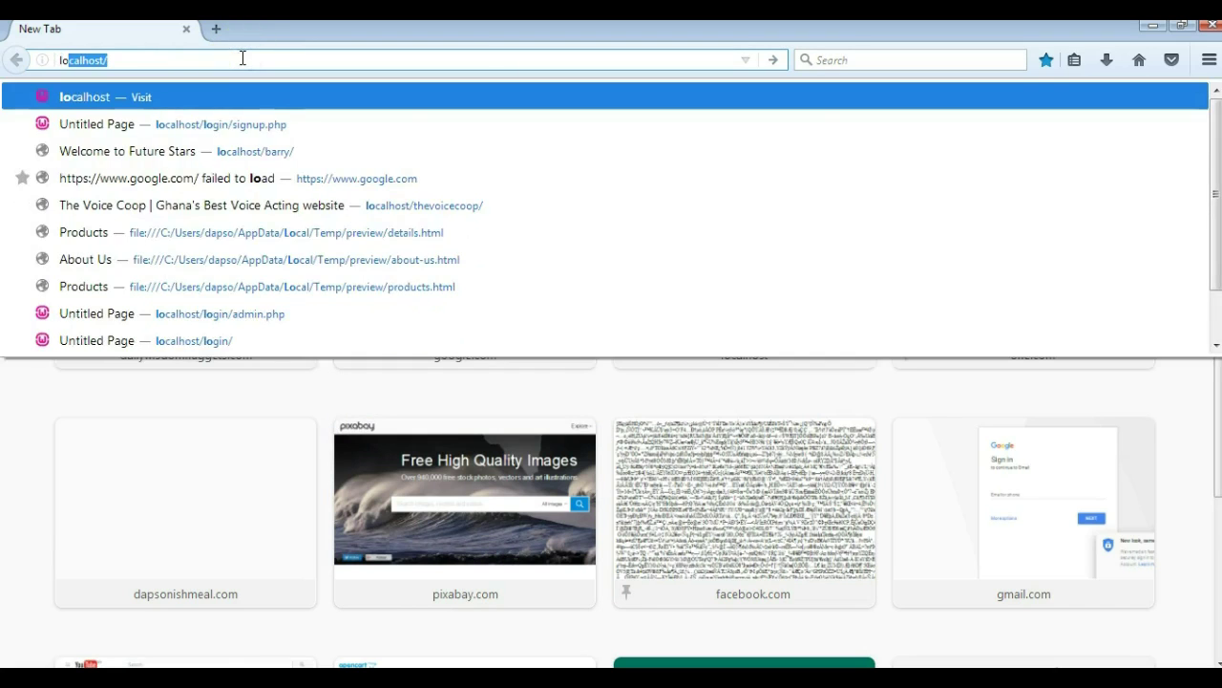
pyautogui.press('Return')
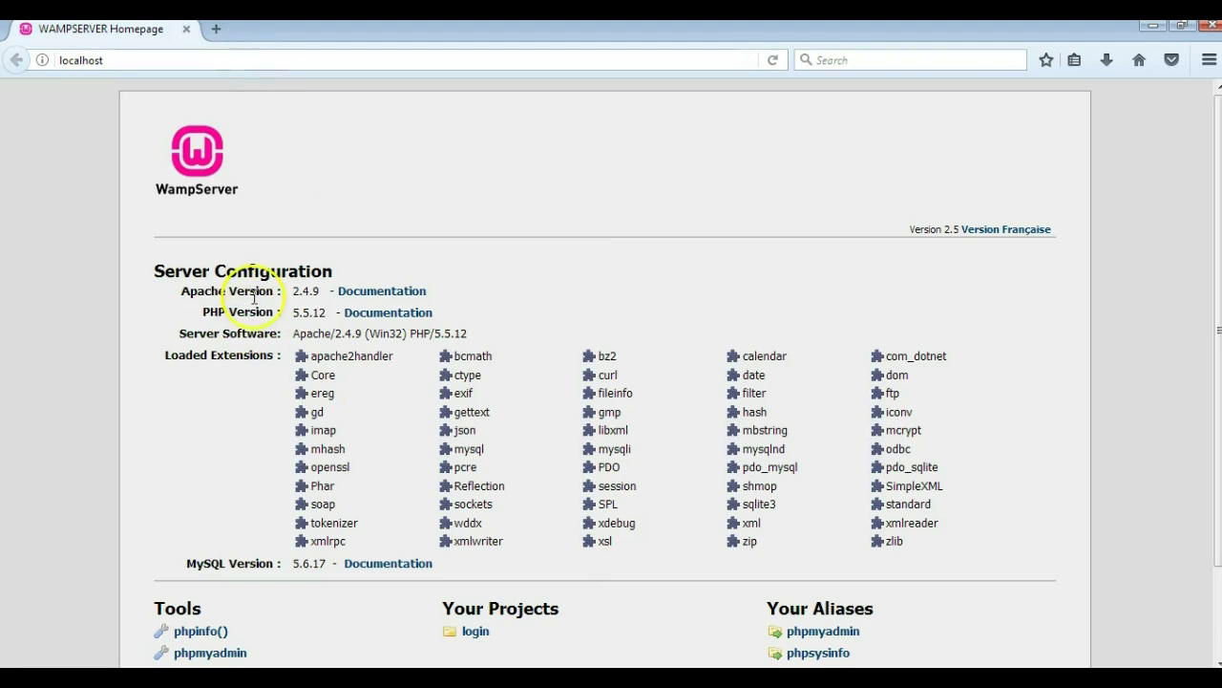
pyautogui.scroll(-2, 155, 149)
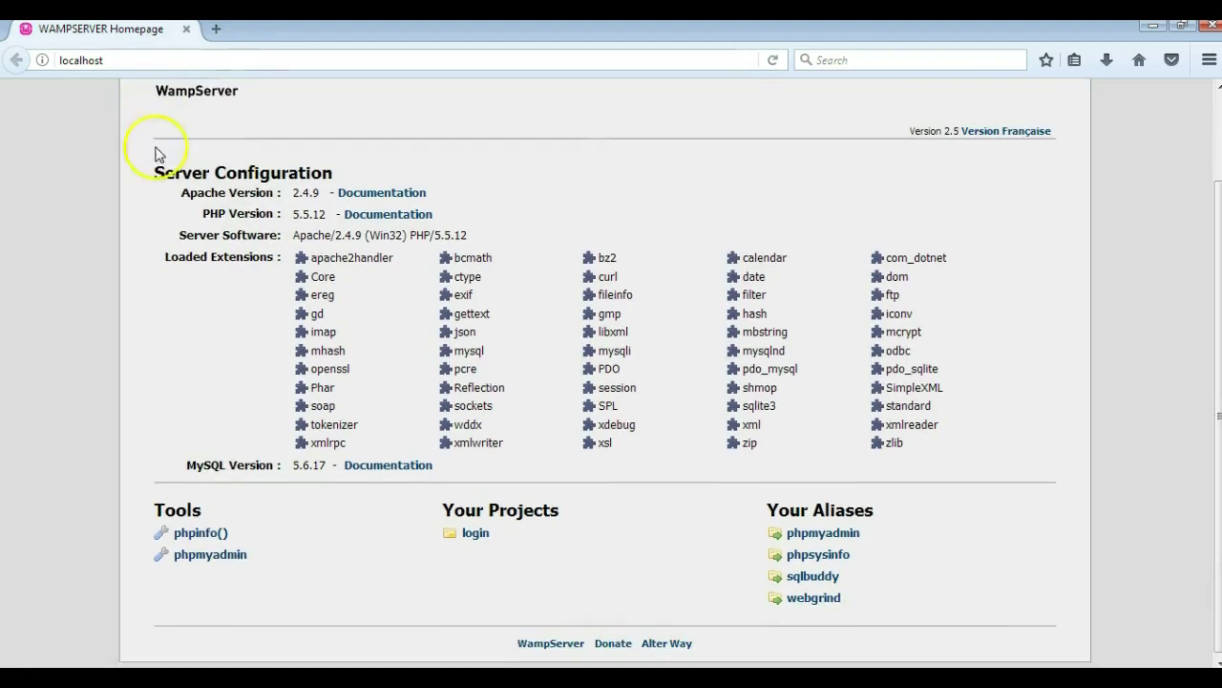
pyautogui.click(203, 554)
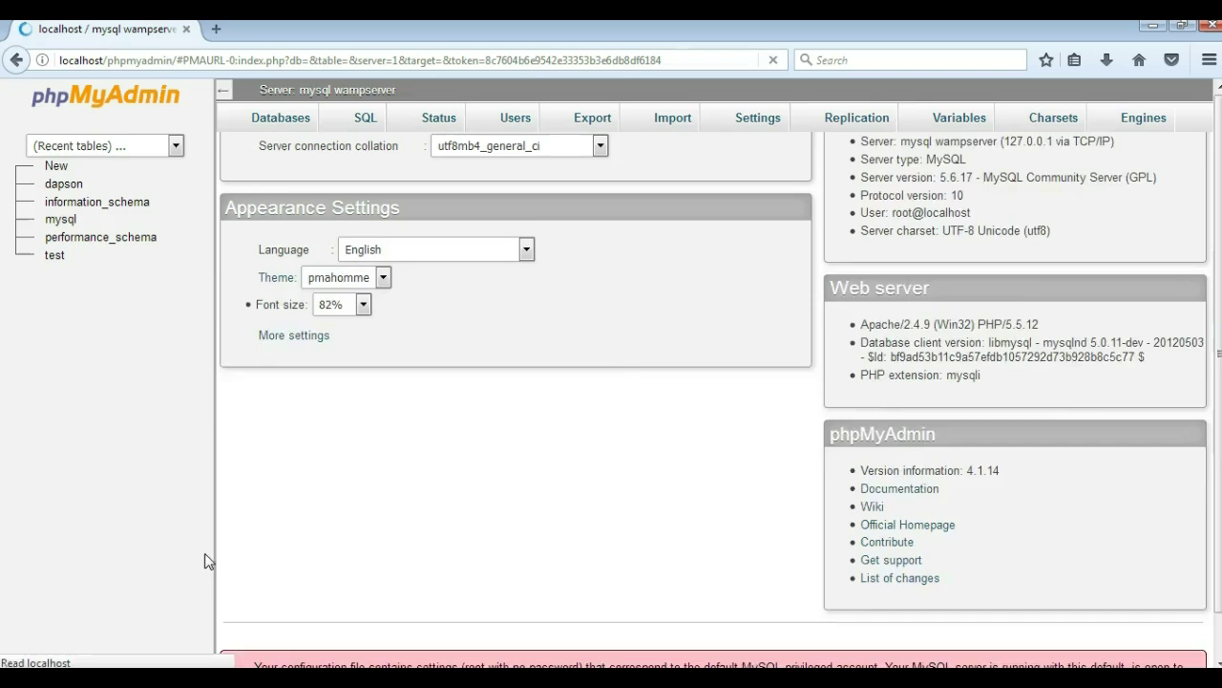
# Create a new database named 'login' from phpMyAdmin's Databases page.
pyautogui.click(277, 121)
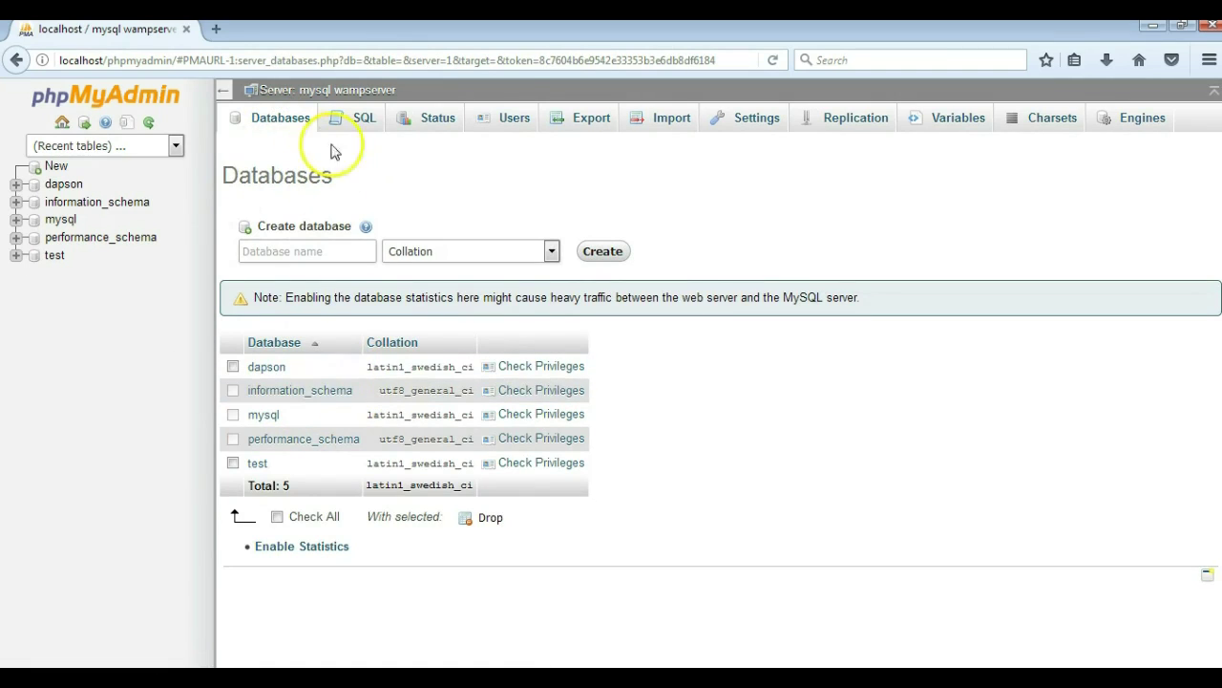
pyautogui.click(516, 119)
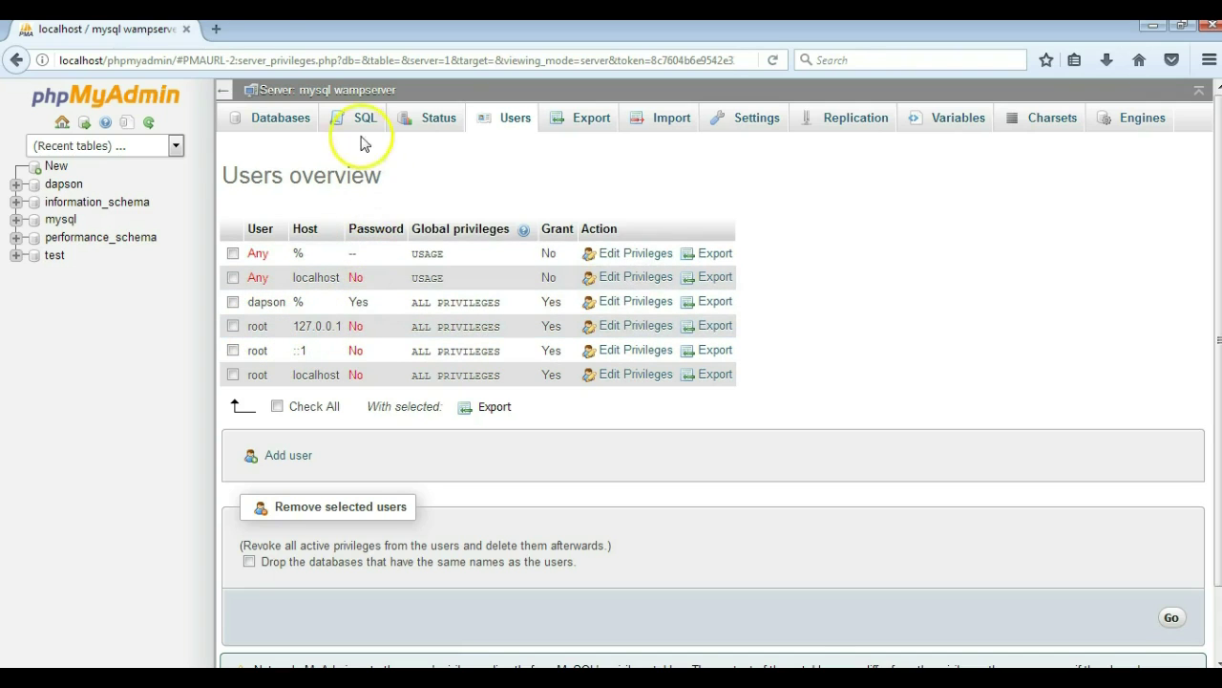
pyautogui.click(287, 119)
pyautogui.write('login')
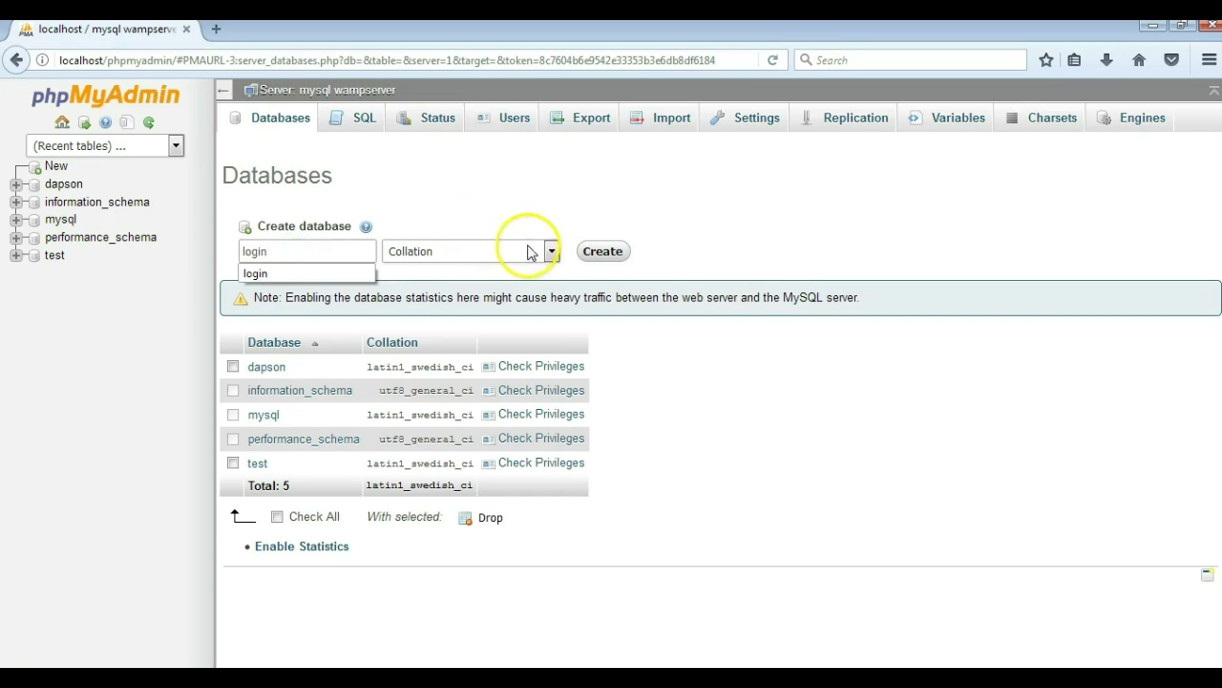
pyautogui.click(600, 252)
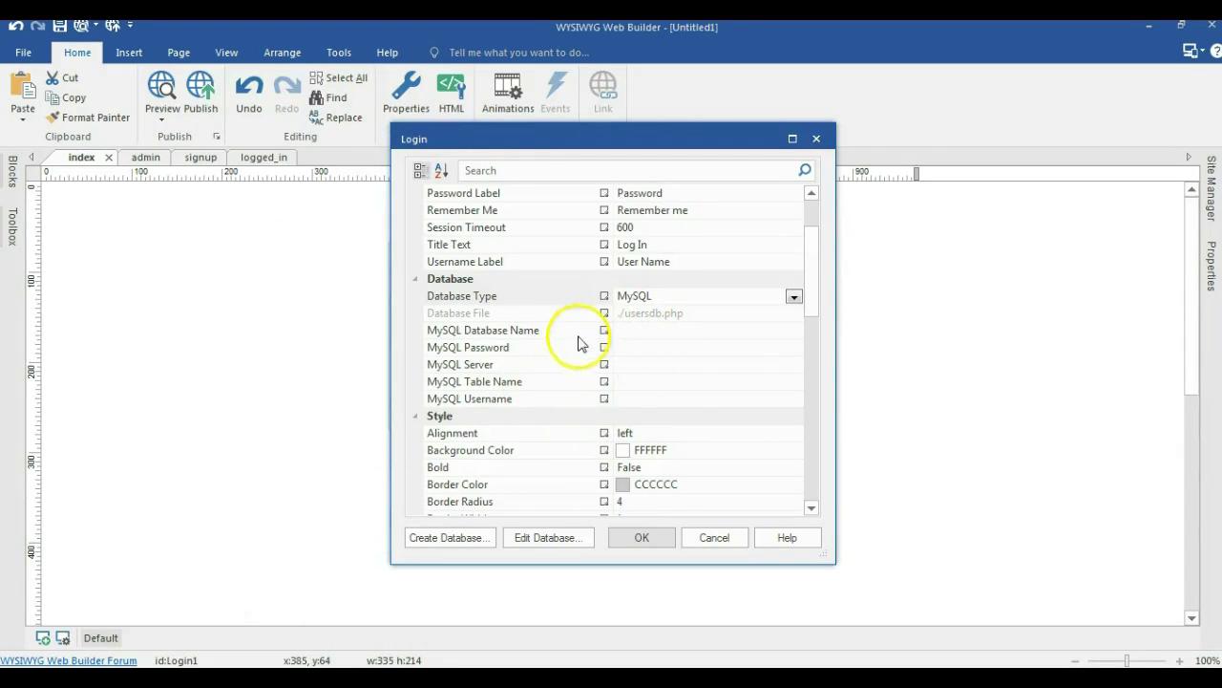
# Set database login, server localhost, table login, username root, and generate the table-creation SQL.
pyautogui.click(658, 334)
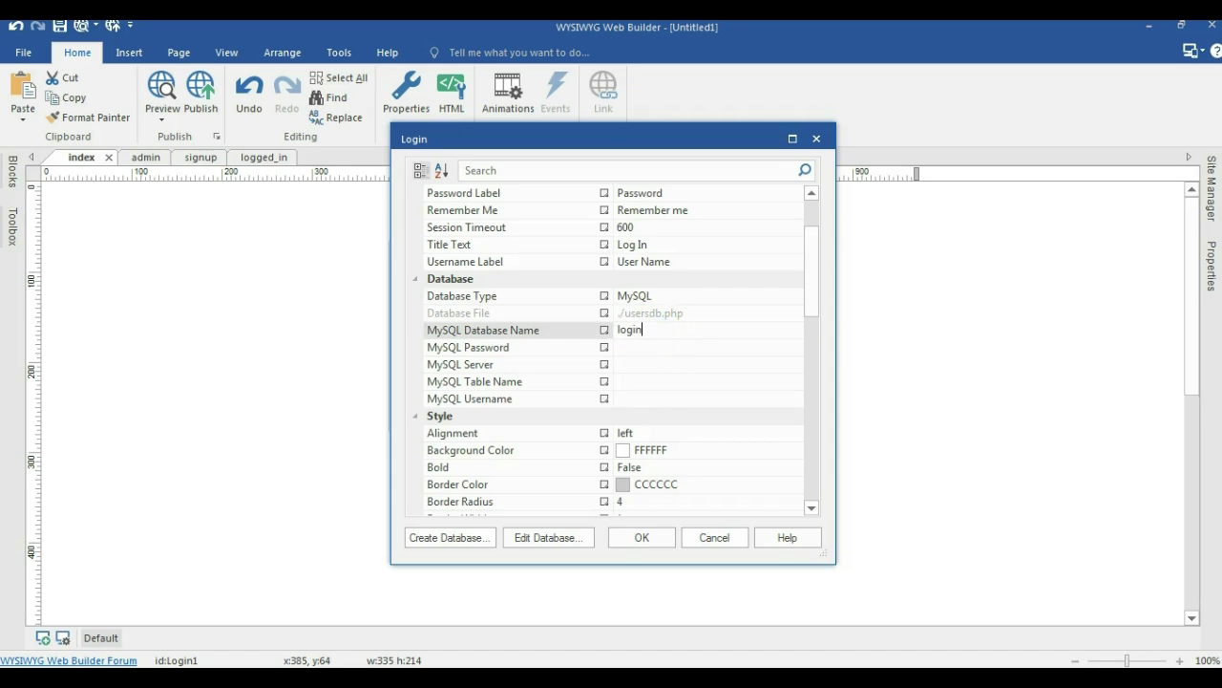
pyautogui.write('login')
pyautogui.click(776, 347)
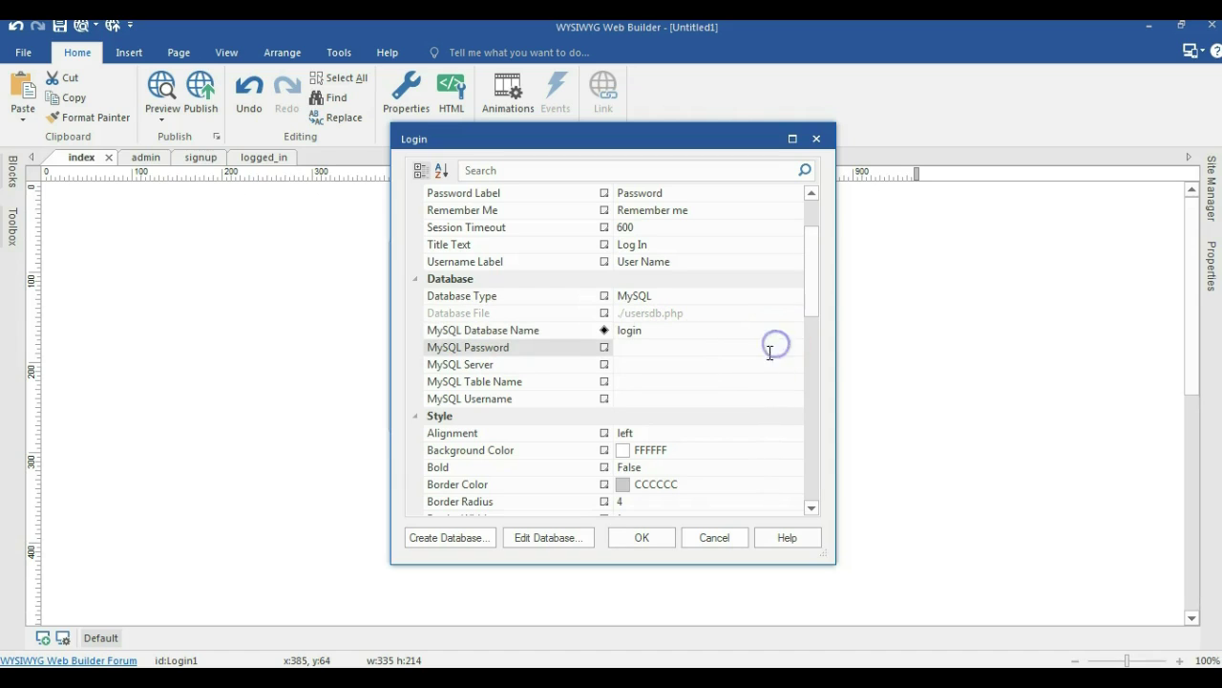
pyautogui.click(744, 371)
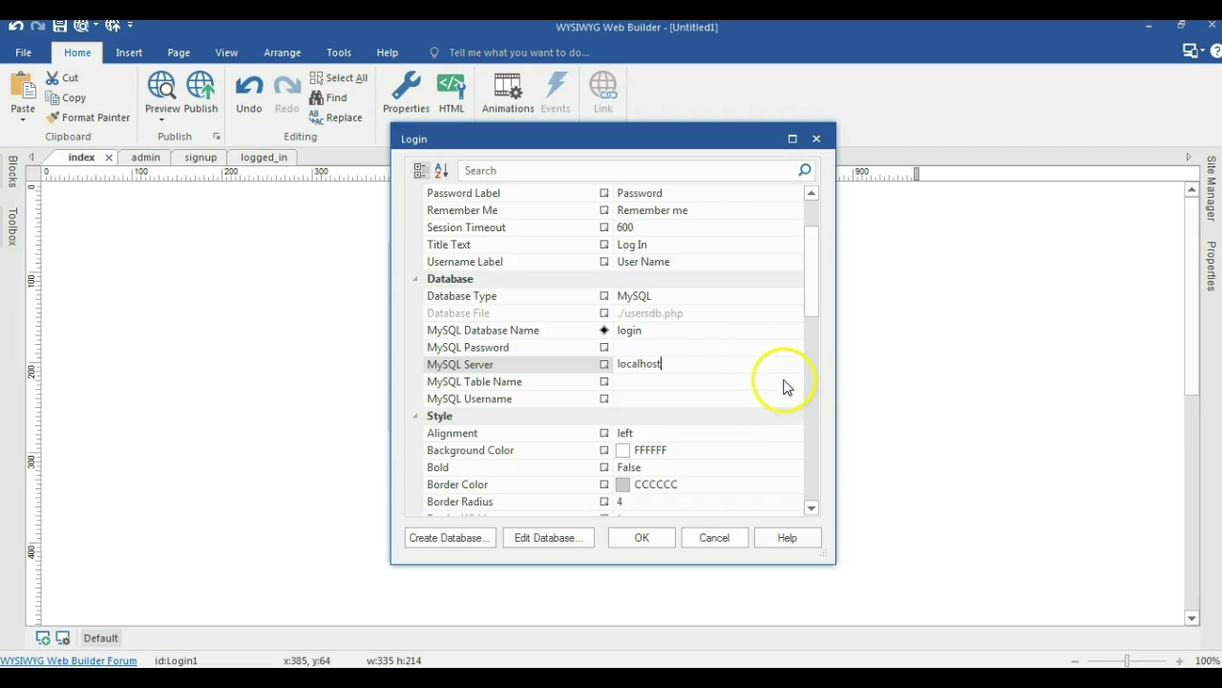
pyautogui.click(785, 381)
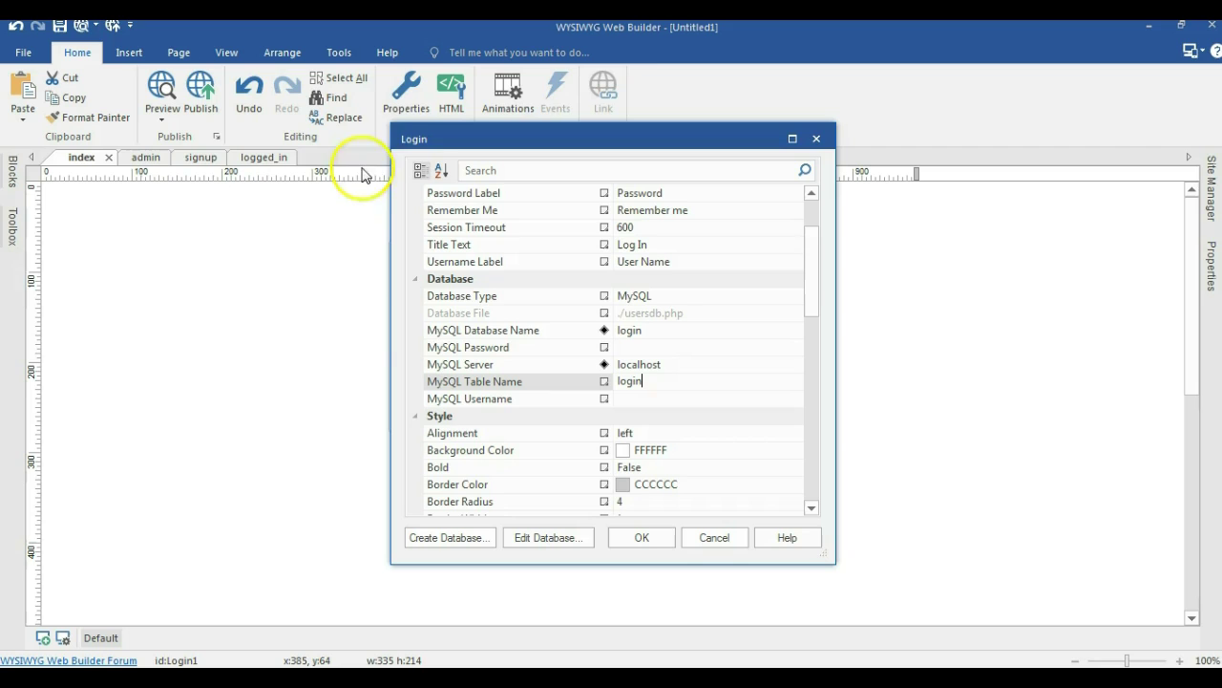
pyautogui.click(660, 395)
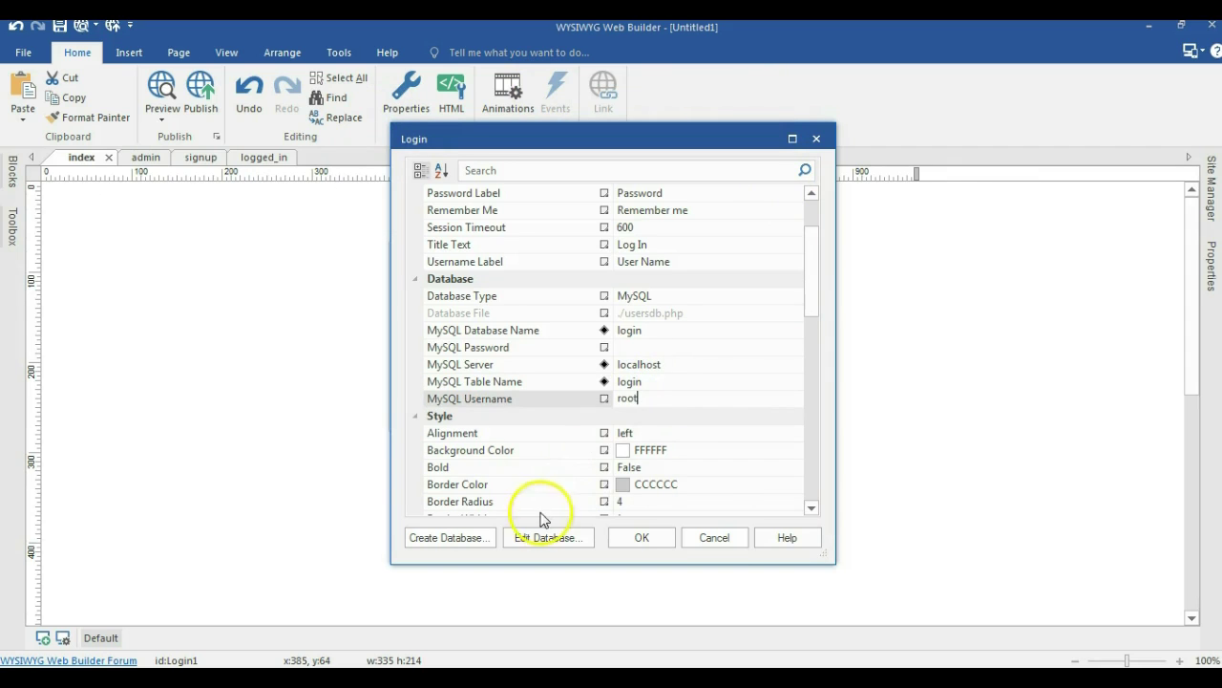
pyautogui.click(454, 542)
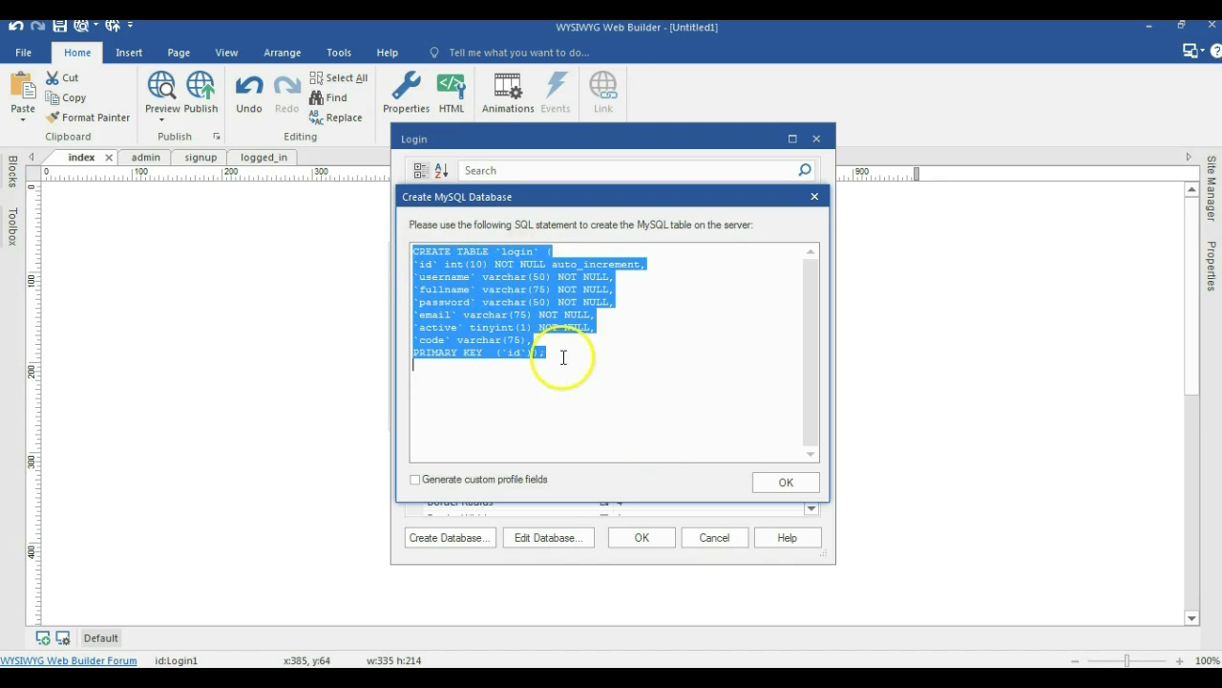
pyautogui.click(779, 485)
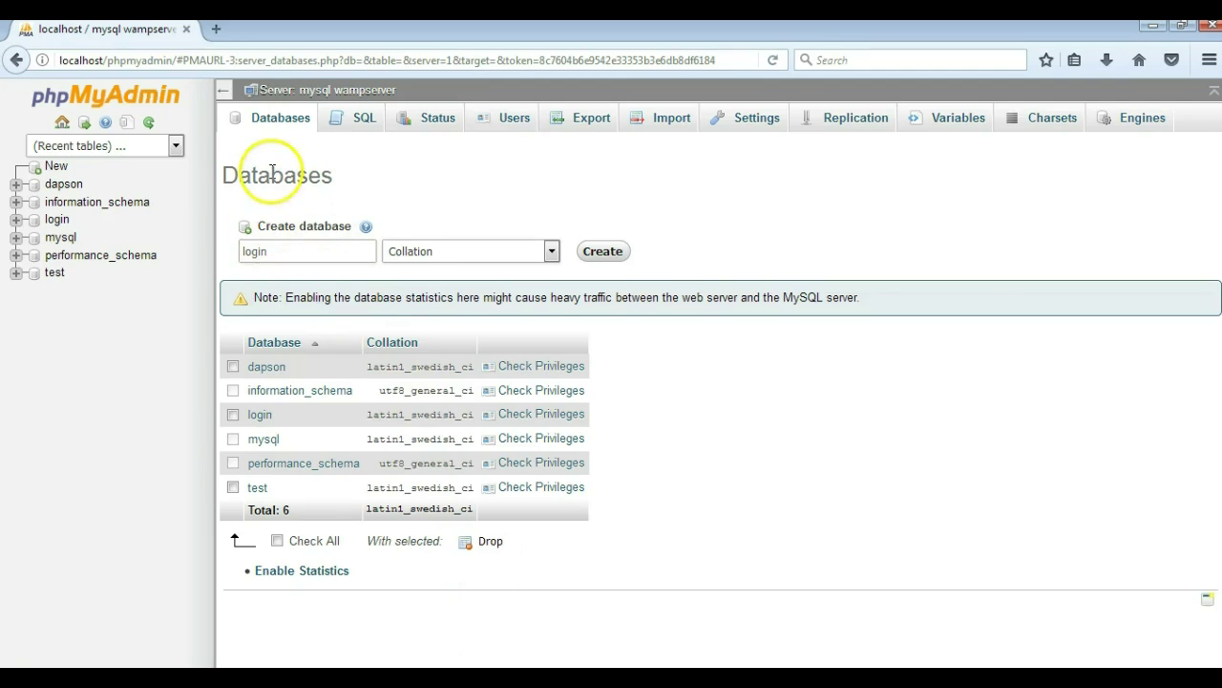
# Paste and run the CREATE TABLE `login` query in the login database's SQL tab.
pyautogui.click(264, 416)
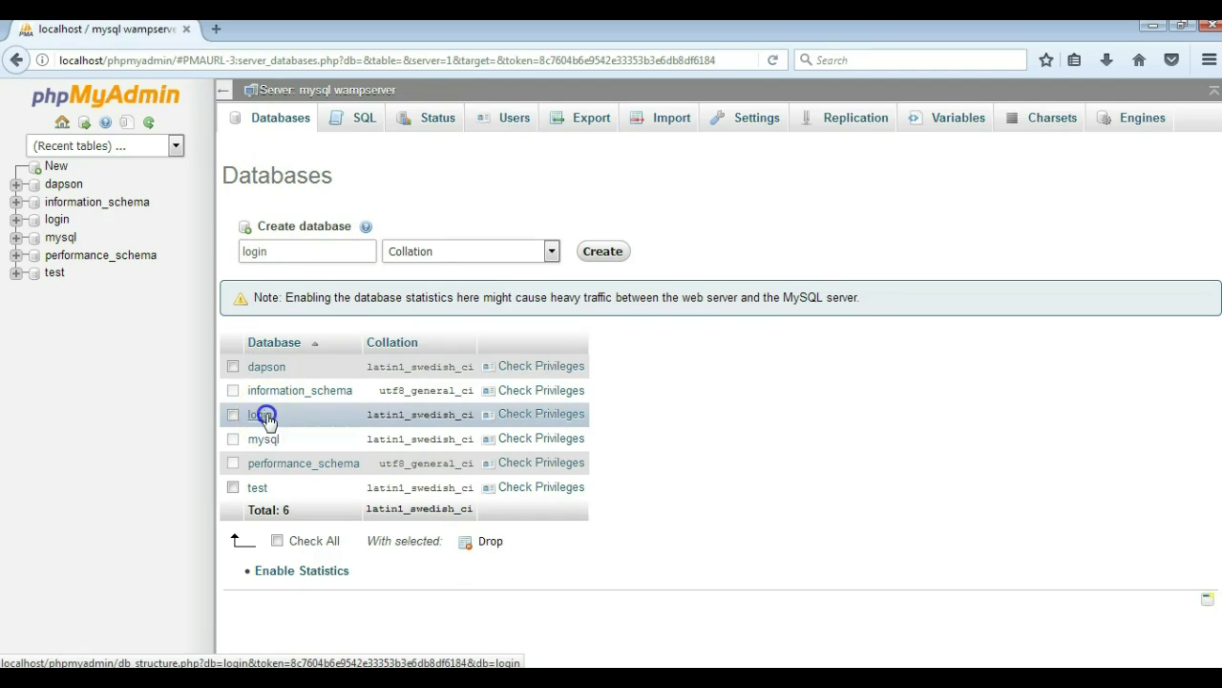
pyautogui.click(358, 125)
pyautogui.click(307, 211)
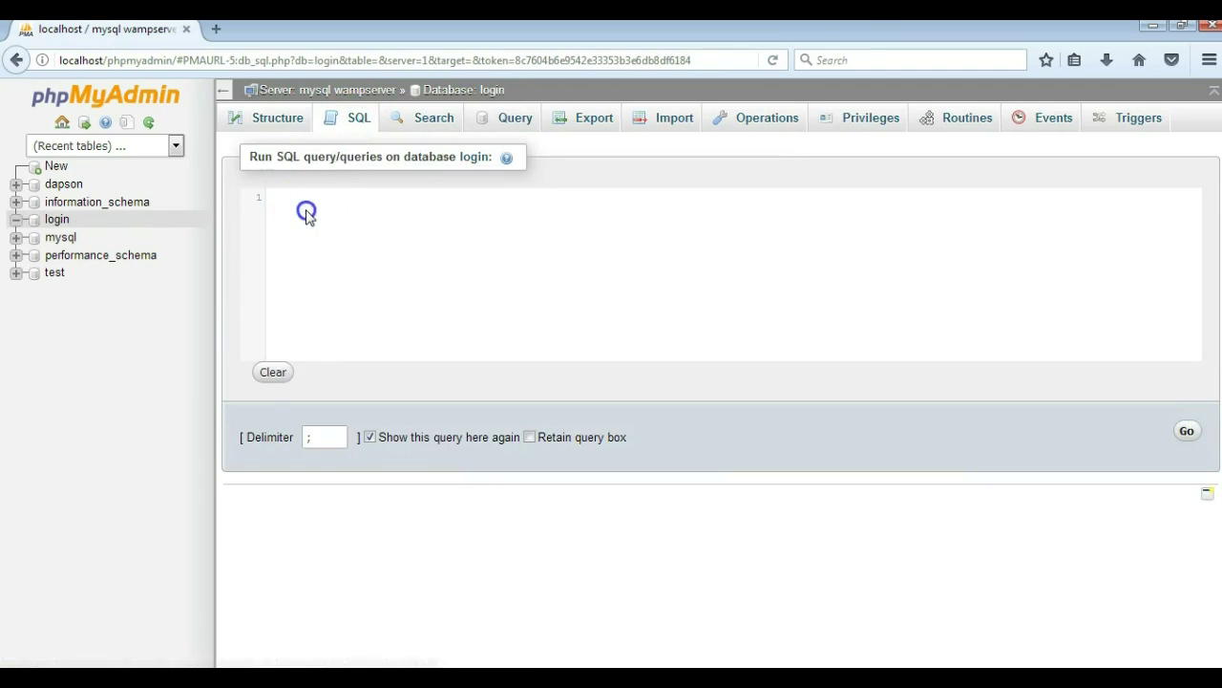
pyautogui.hotkey('ctrl', 'v')
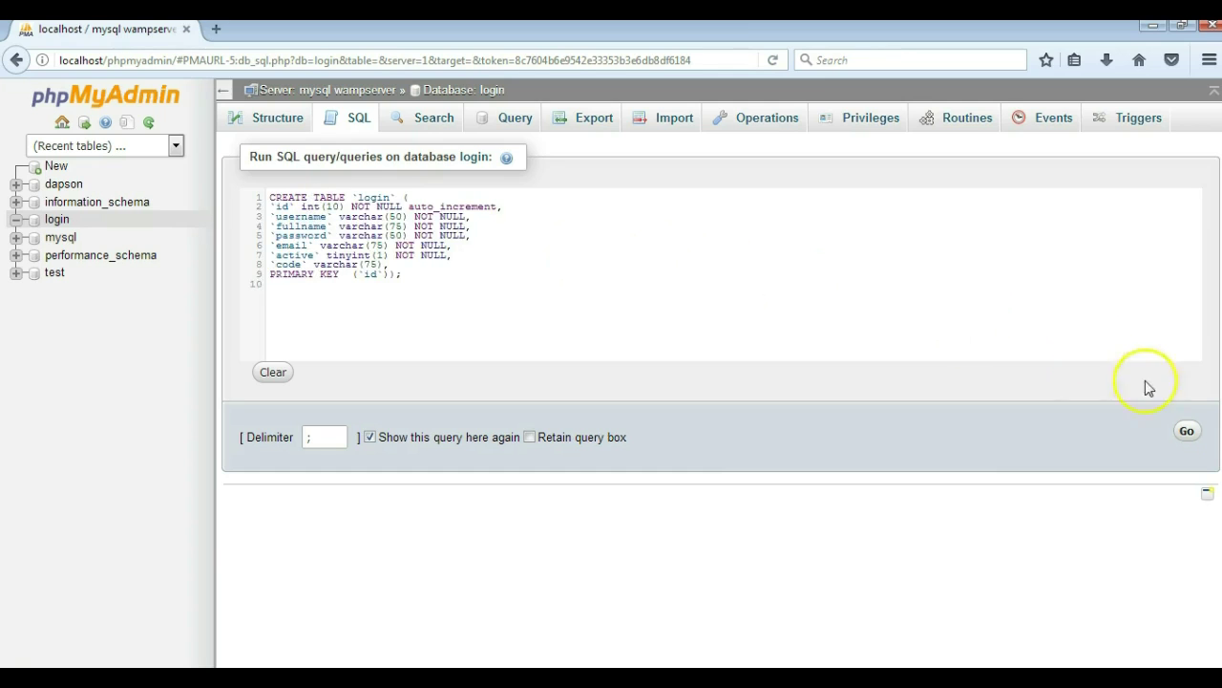
pyautogui.click(1189, 435)
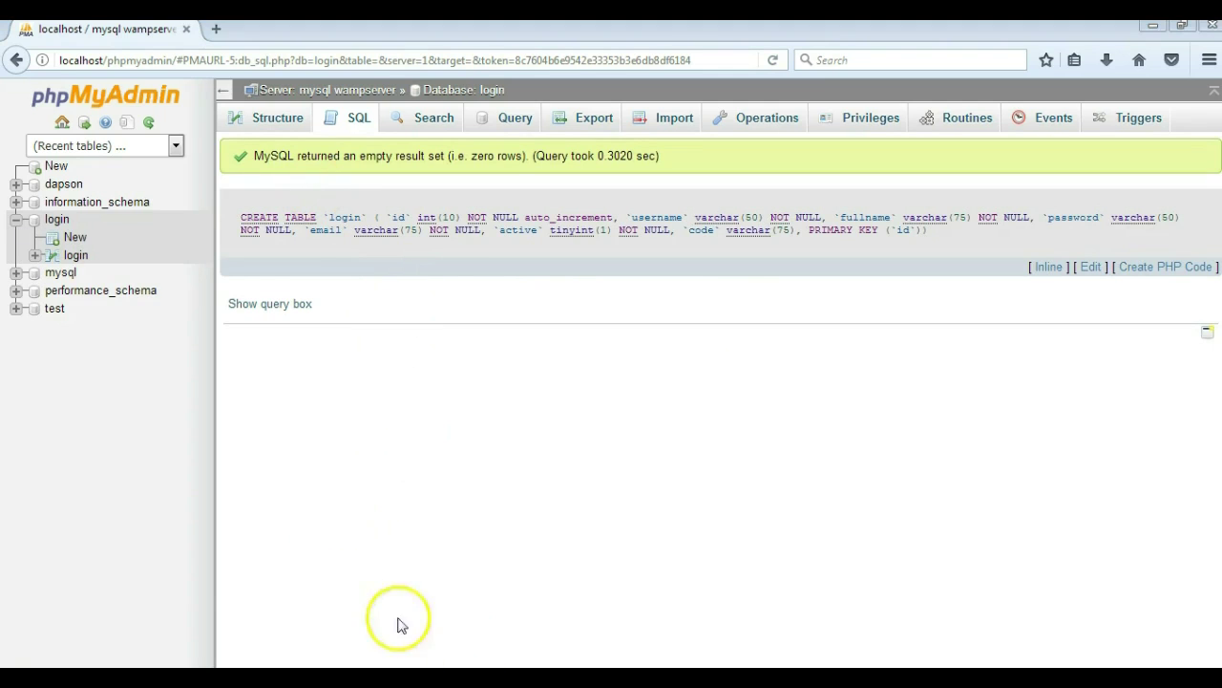
pyautogui.click(235, 680)
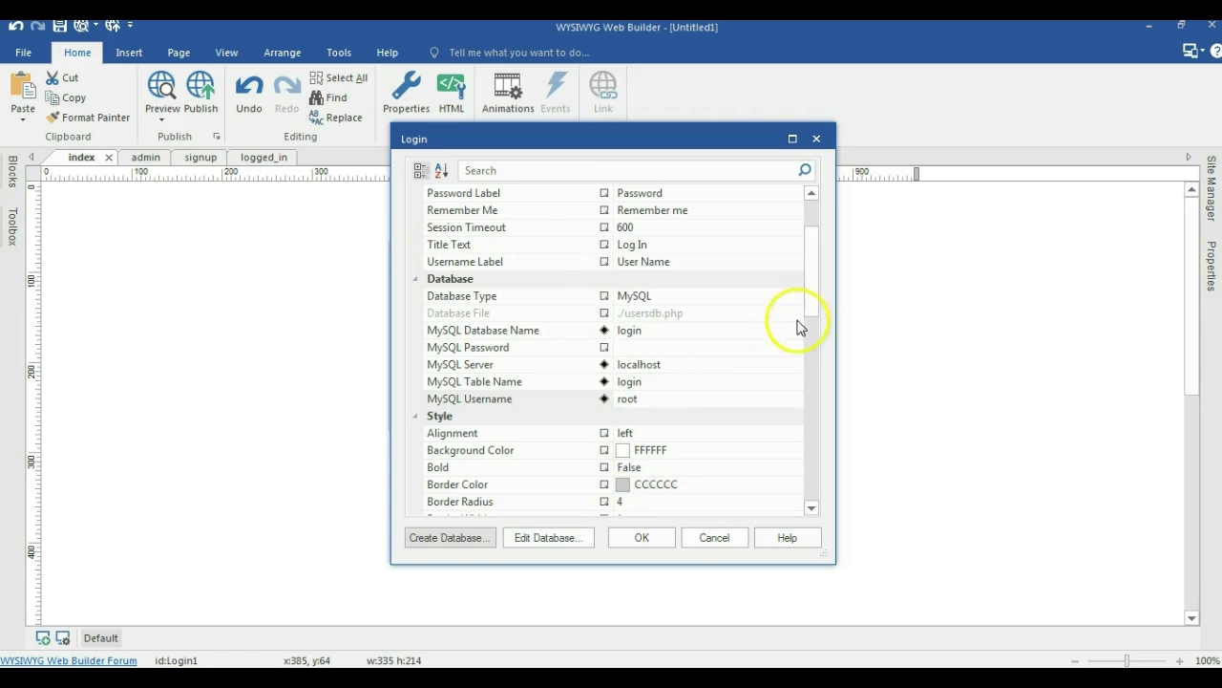
# Set the login form's destination page to ./logged_in.php and confirm.
pyautogui.moveTo(810, 275); pyautogui.dragTo(812, 246)
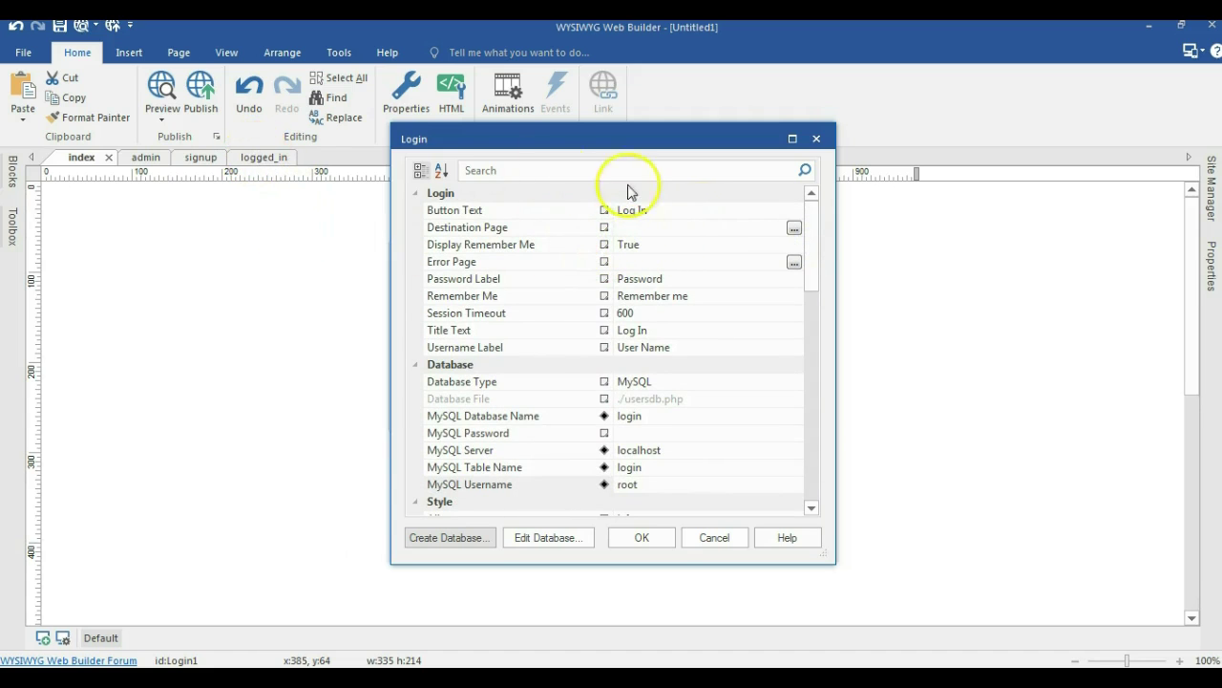
pyautogui.click(793, 230)
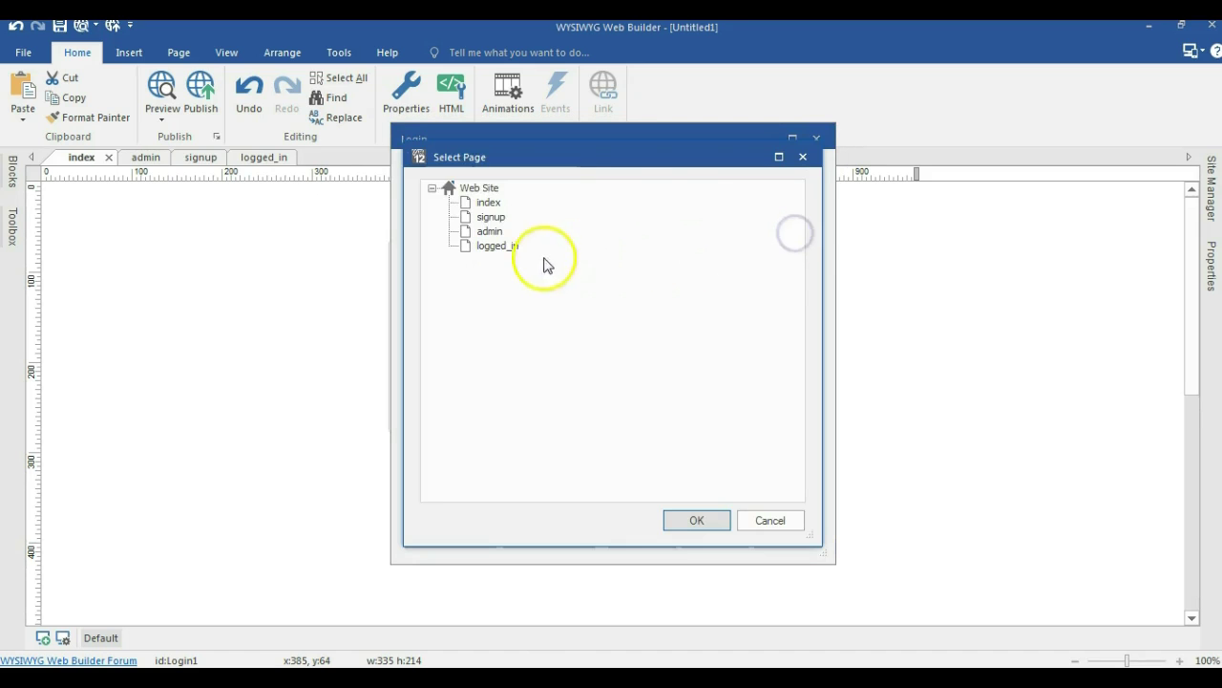
pyautogui.doubleClick(505, 246)
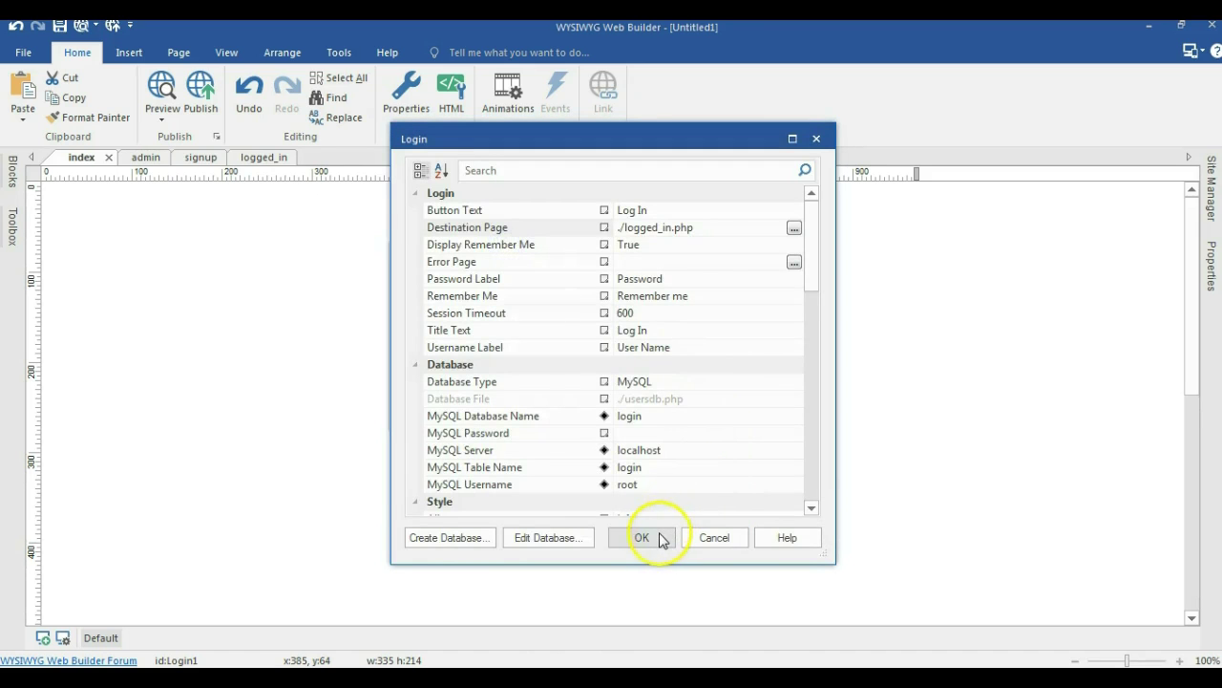
pyautogui.click(659, 539)
# Open the properties of the table on the admin page.
pyautogui.click(144, 158)
pyautogui.doubleClick(431, 276)
pyautogui.moveTo(811, 215); pyautogui.dragTo(808, 334)
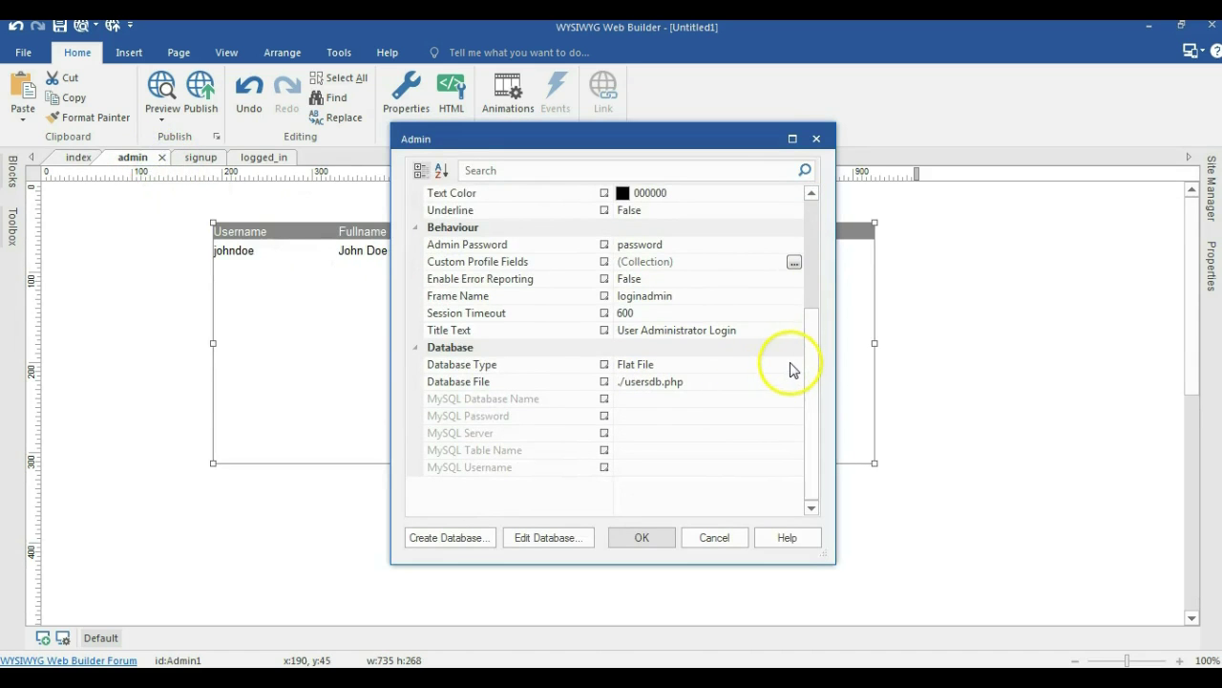
# Set the admin table to MySQL with database login, server localhost, table login, username root.
pyautogui.click(791, 365)
pyautogui.click(707, 400)
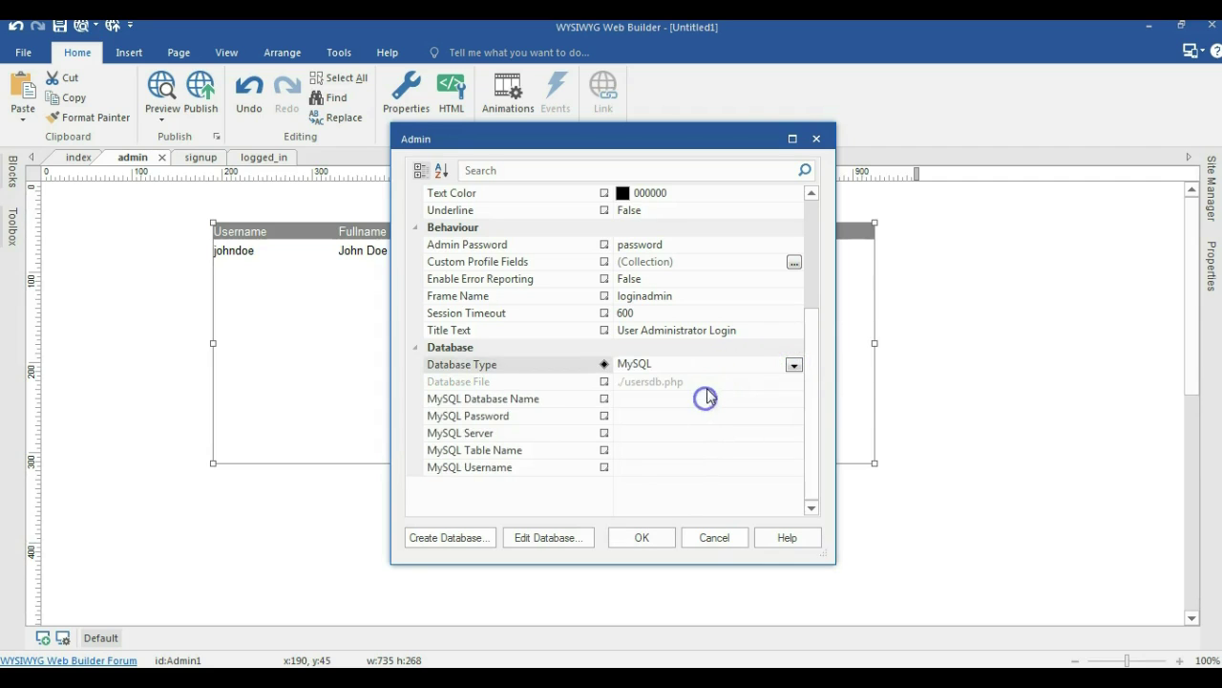
pyautogui.click(647, 405)
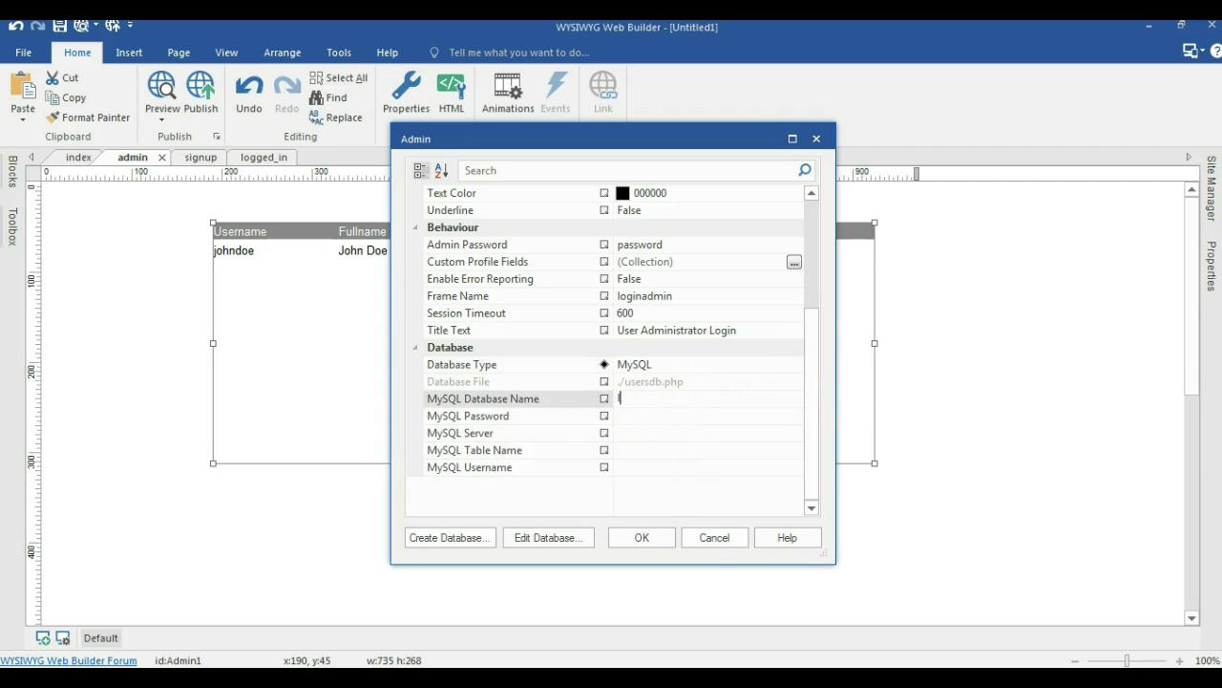
pyautogui.press('Return')
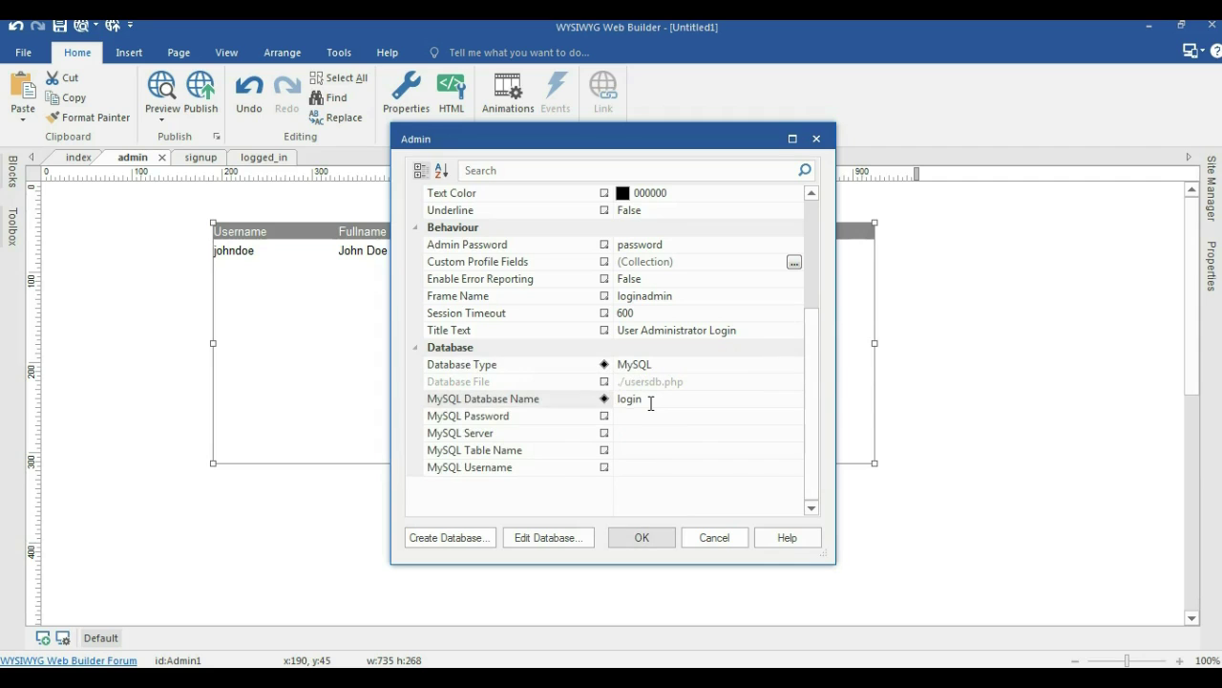
pyautogui.click(698, 420)
pyautogui.click(680, 433)
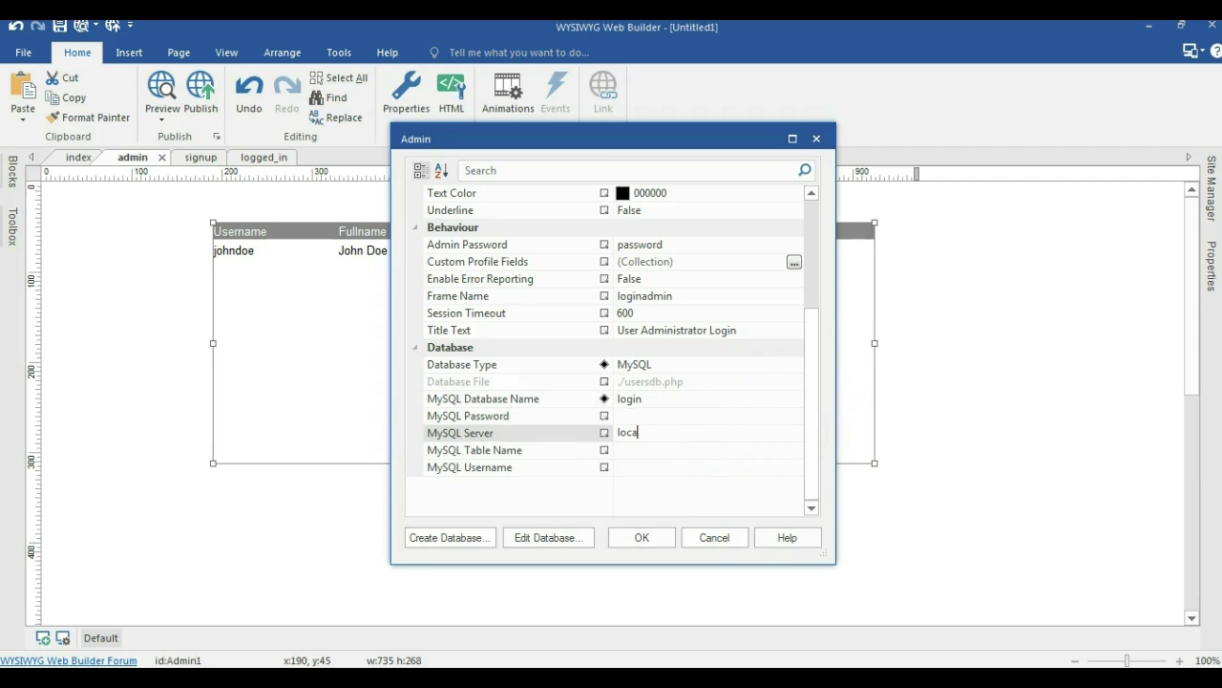
pyautogui.click(792, 450)
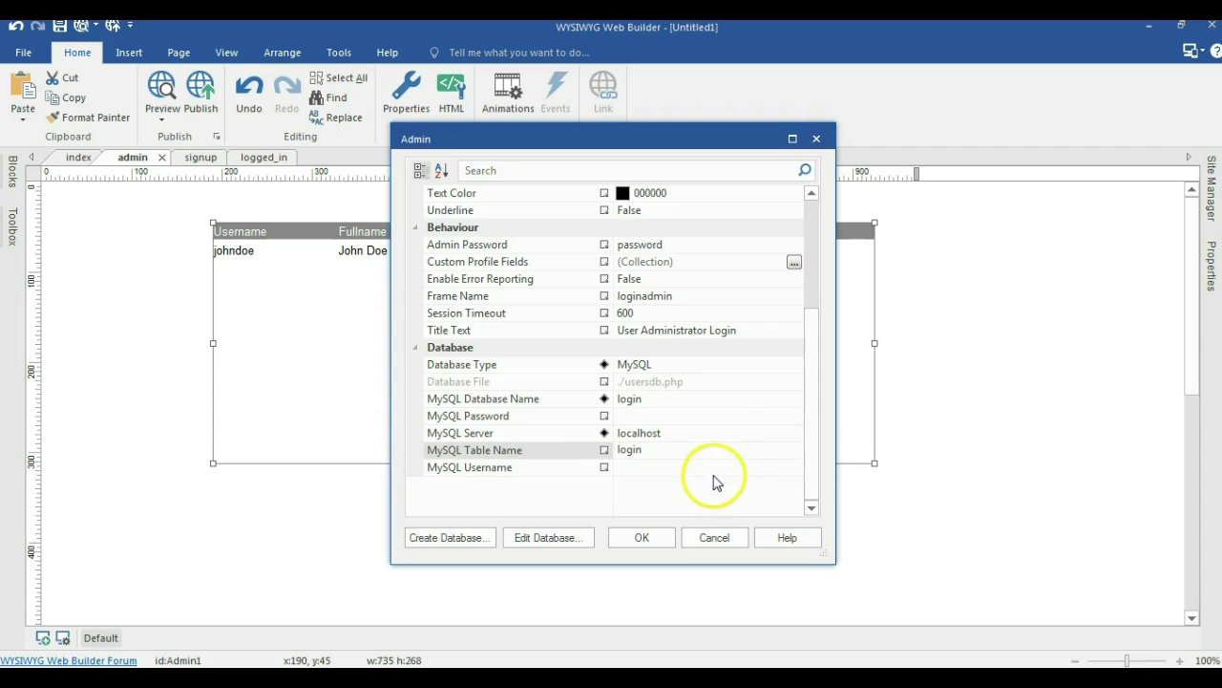
pyautogui.click(713, 468)
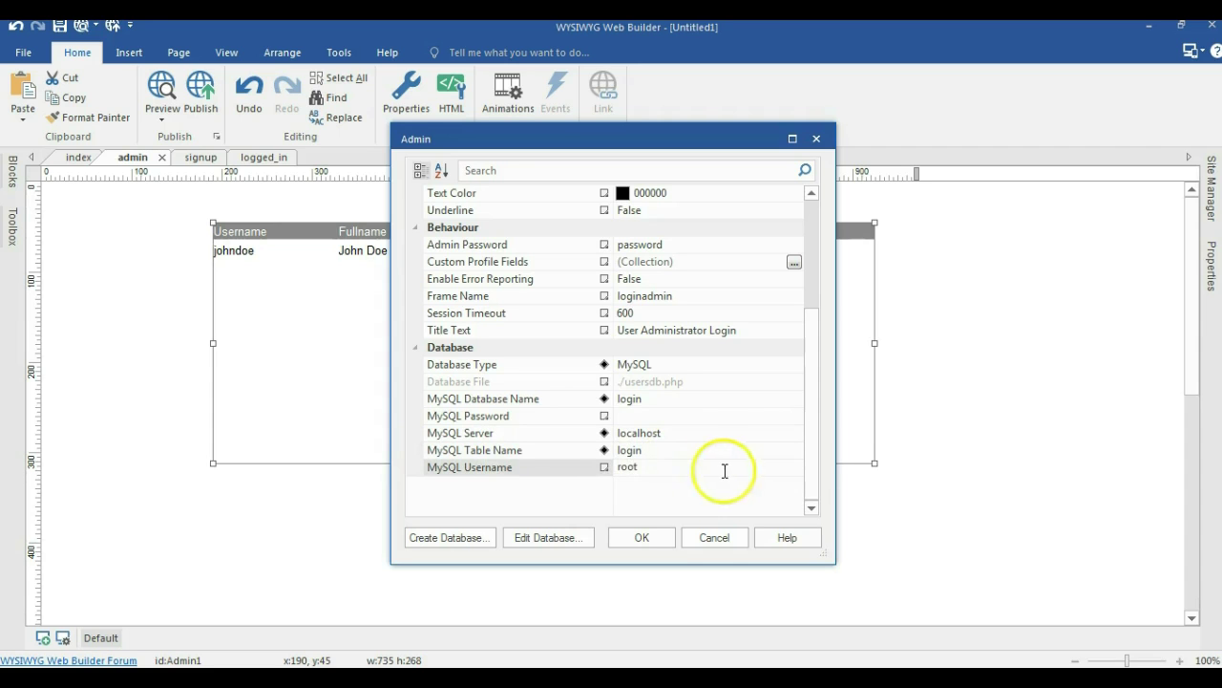
# Change the admin password and apply the admin table settings.
pyautogui.moveTo(808, 347); pyautogui.dragTo(814, 229)
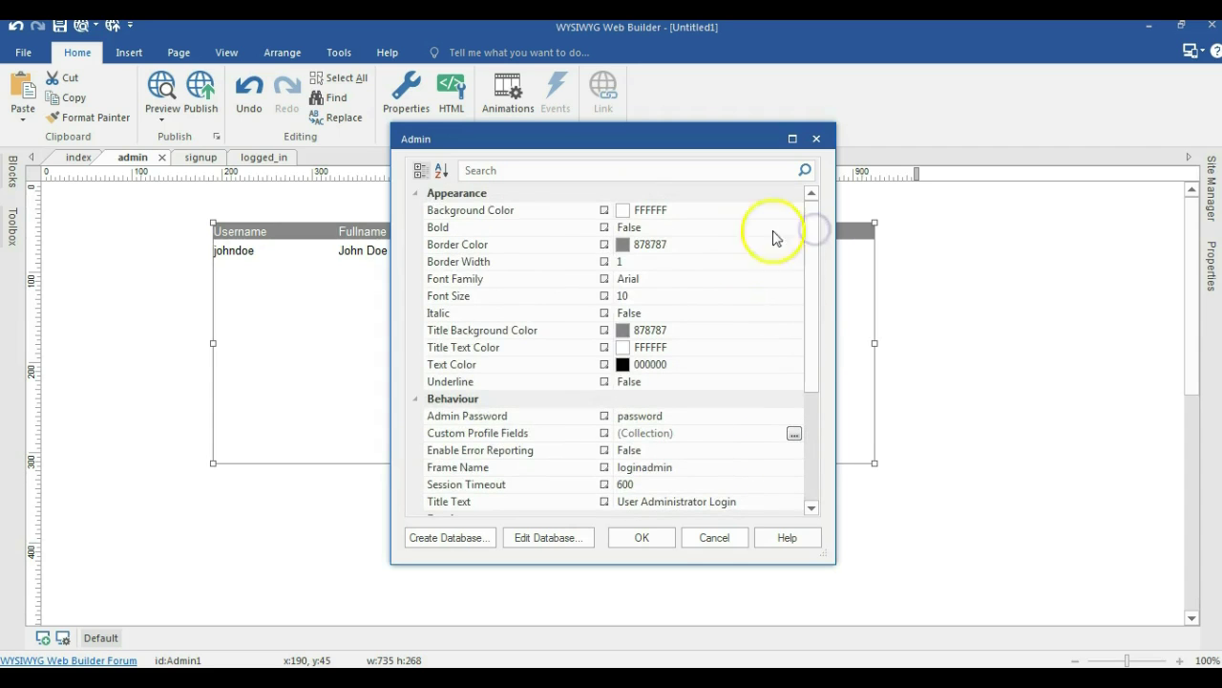
pyautogui.moveTo(811, 283); pyautogui.dragTo(810, 331)
pyautogui.click(684, 346)
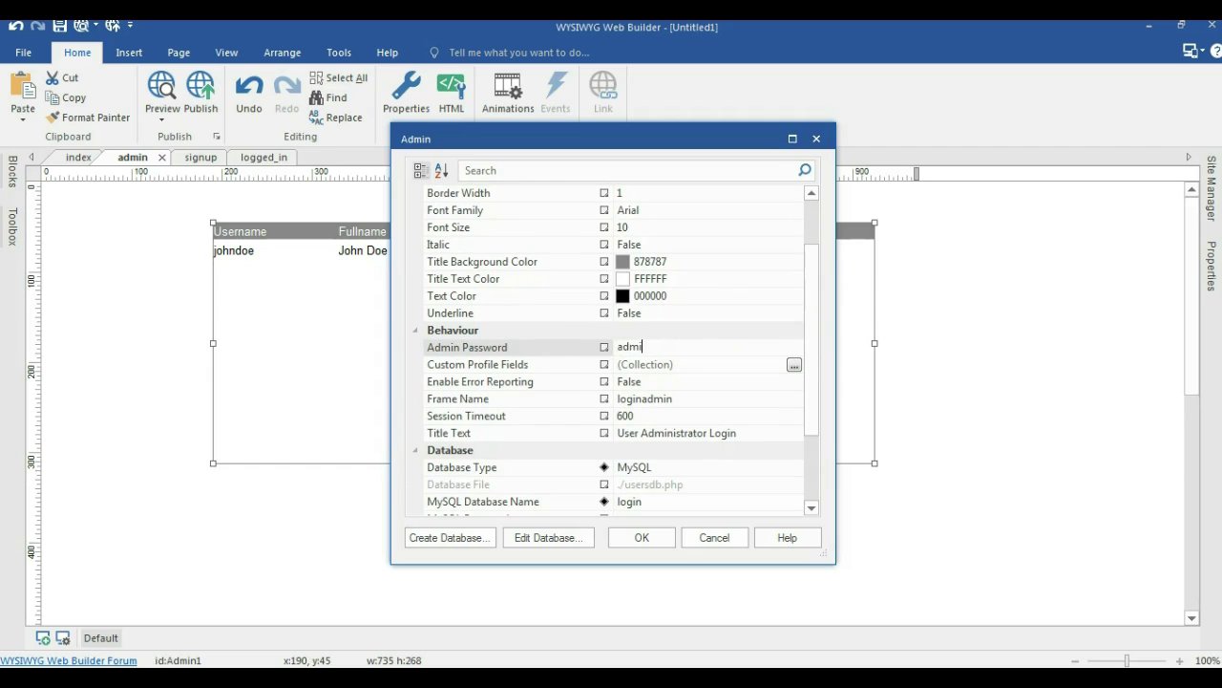
pyautogui.click(640, 537)
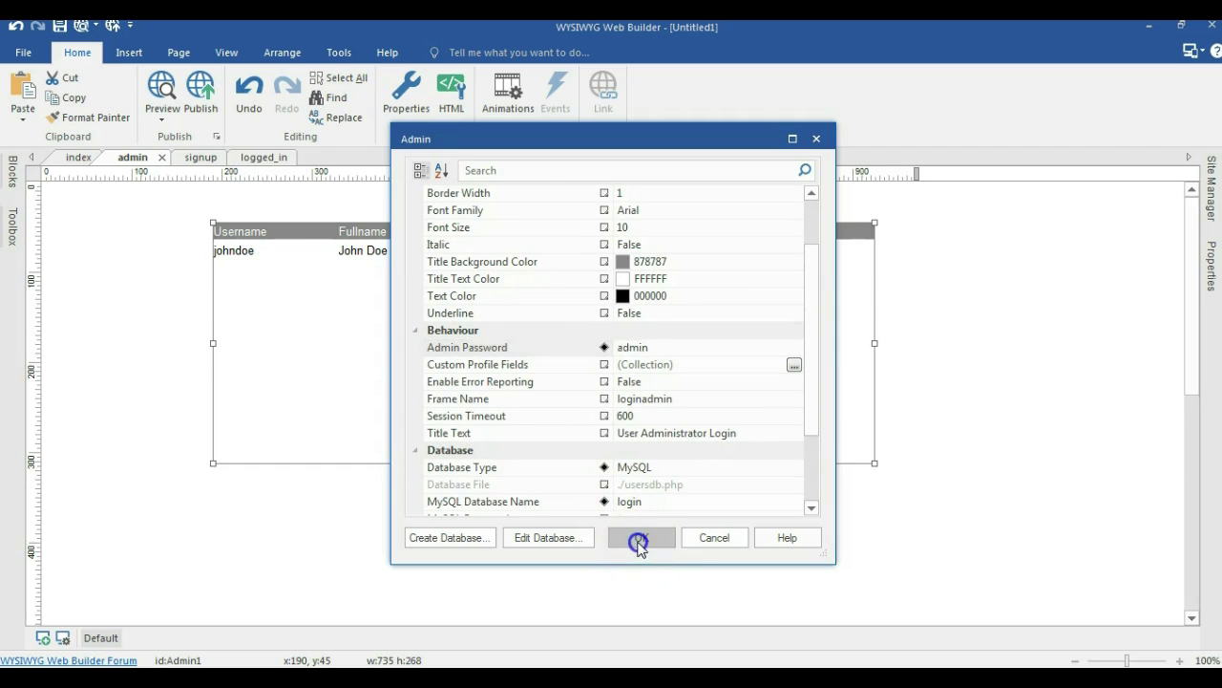
# Open the signup page's form properties and set its database type to MySQL.
pyautogui.click(199, 158)
pyautogui.doubleClick(532, 341)
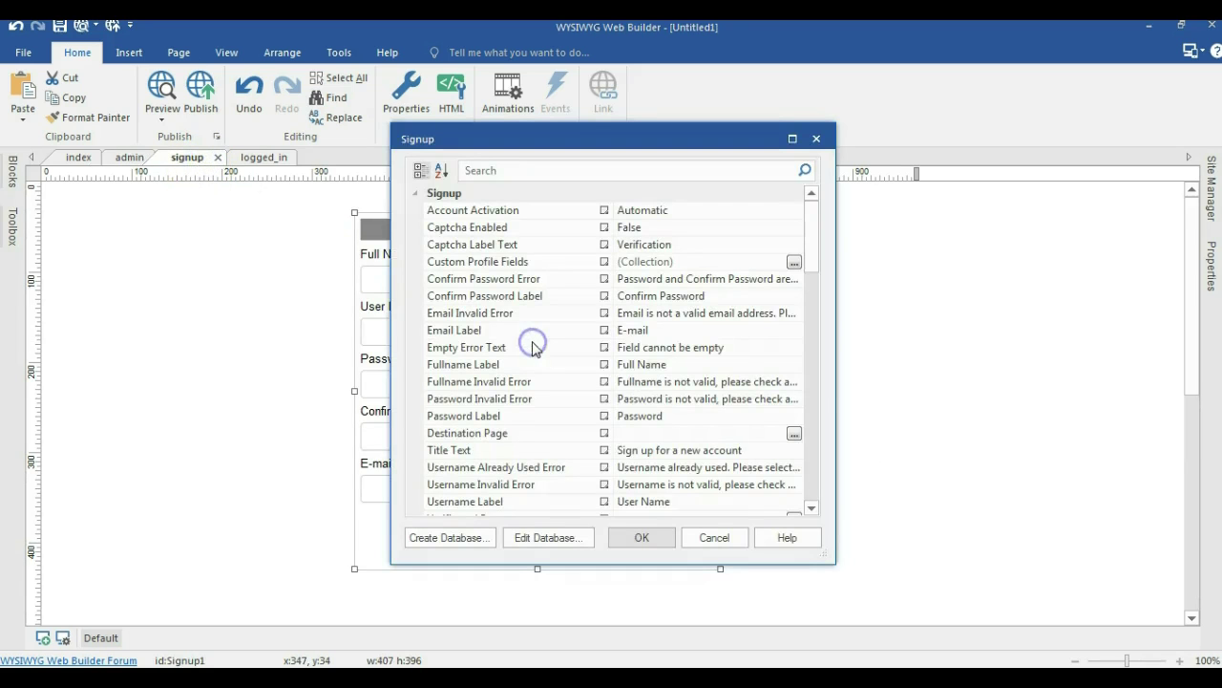
pyautogui.moveTo(817, 232); pyautogui.dragTo(808, 306)
pyautogui.click(791, 296)
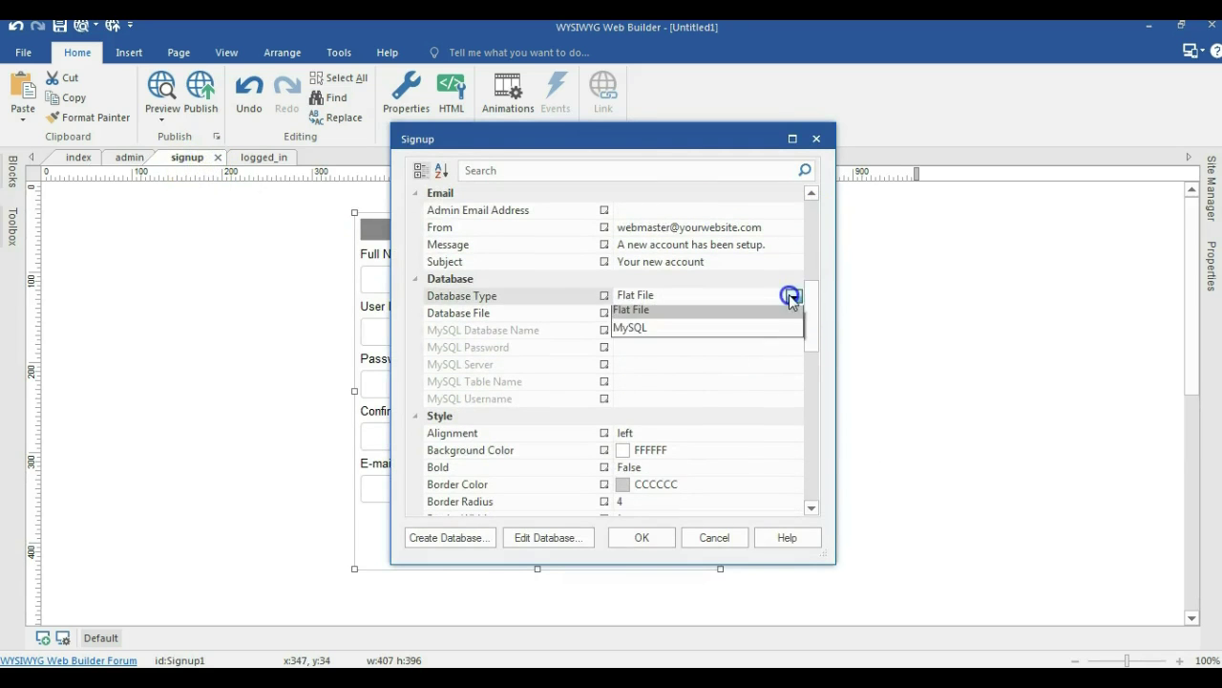
pyautogui.click(750, 328)
# Fill in database name login, server localhost, table login and the username.
pyautogui.click(719, 330)
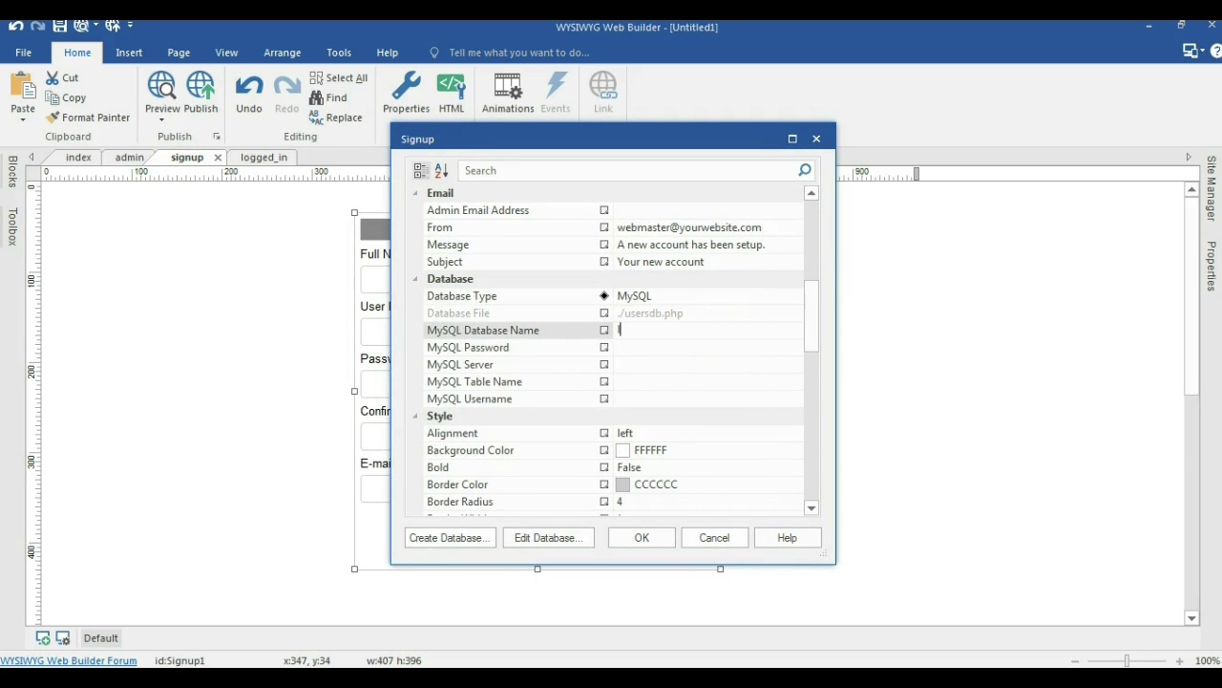
pyautogui.click(588, 327)
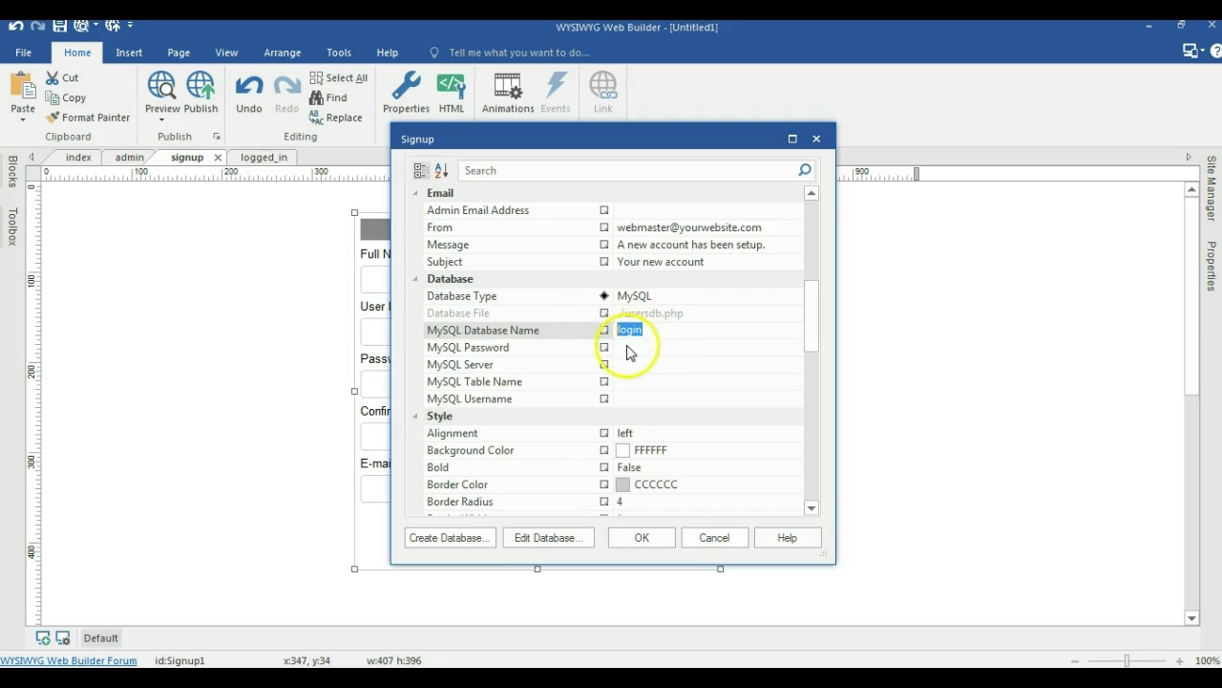
pyautogui.click(628, 351)
pyautogui.click(630, 366)
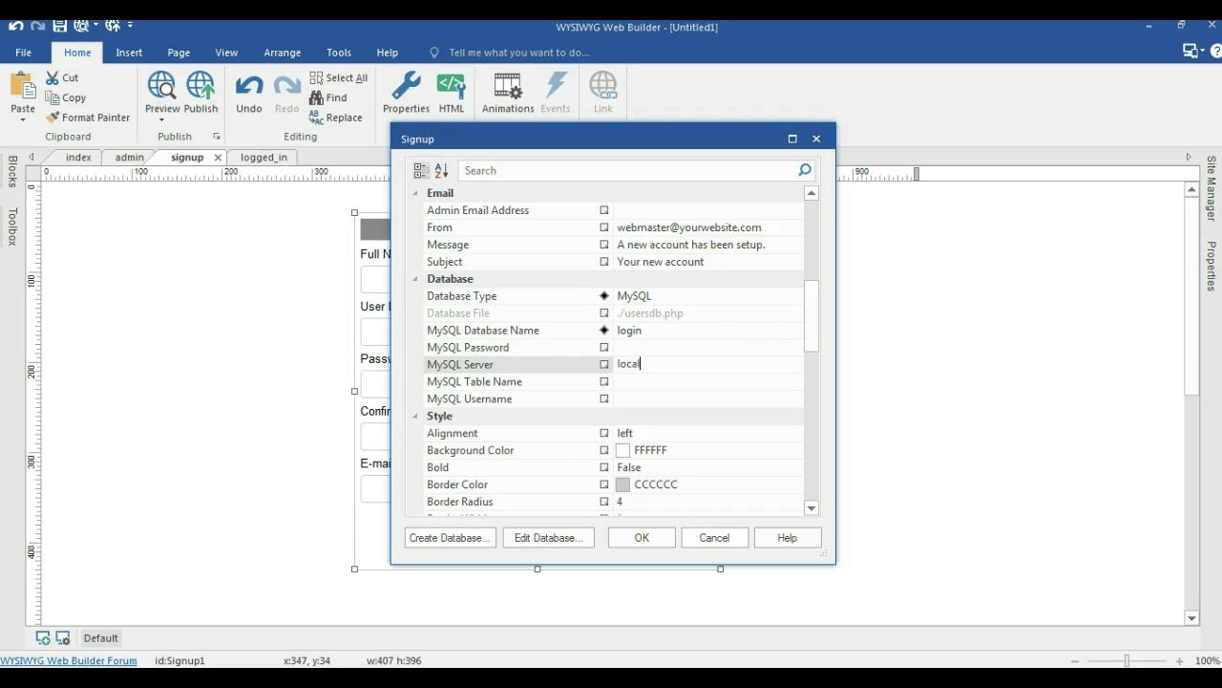
pyautogui.click(648, 399)
pyautogui.click(652, 382)
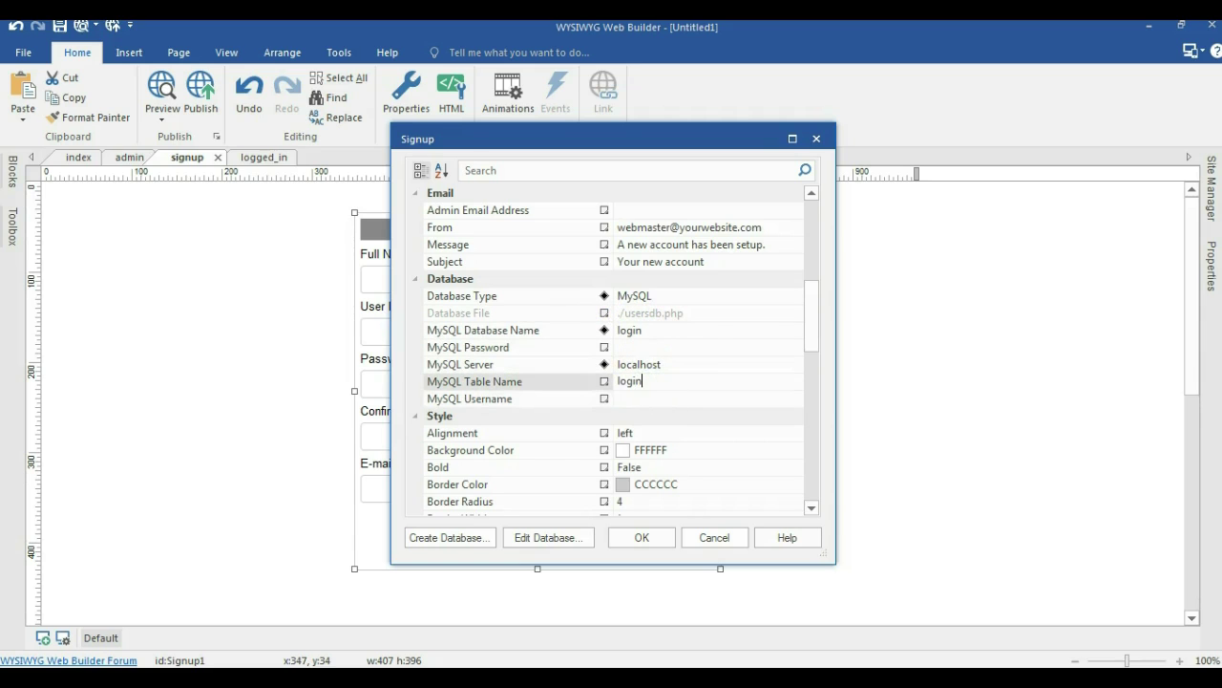
pyautogui.click(656, 402)
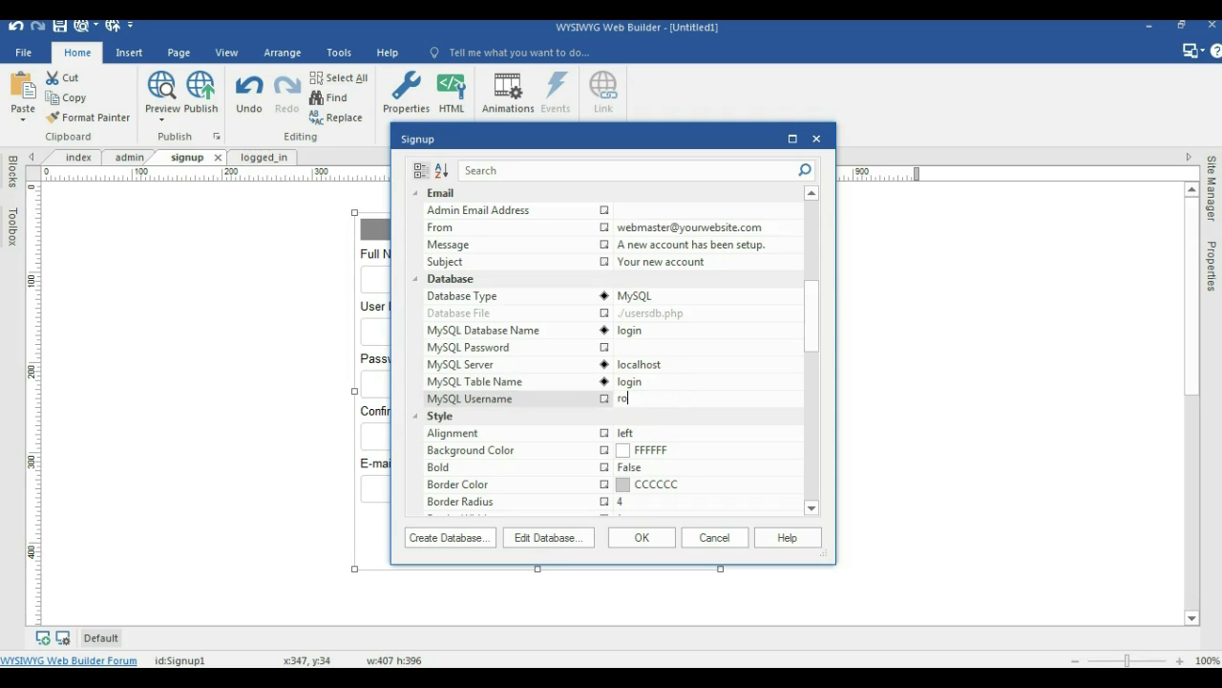
pyautogui.moveTo(810, 336); pyautogui.dragTo(811, 258)
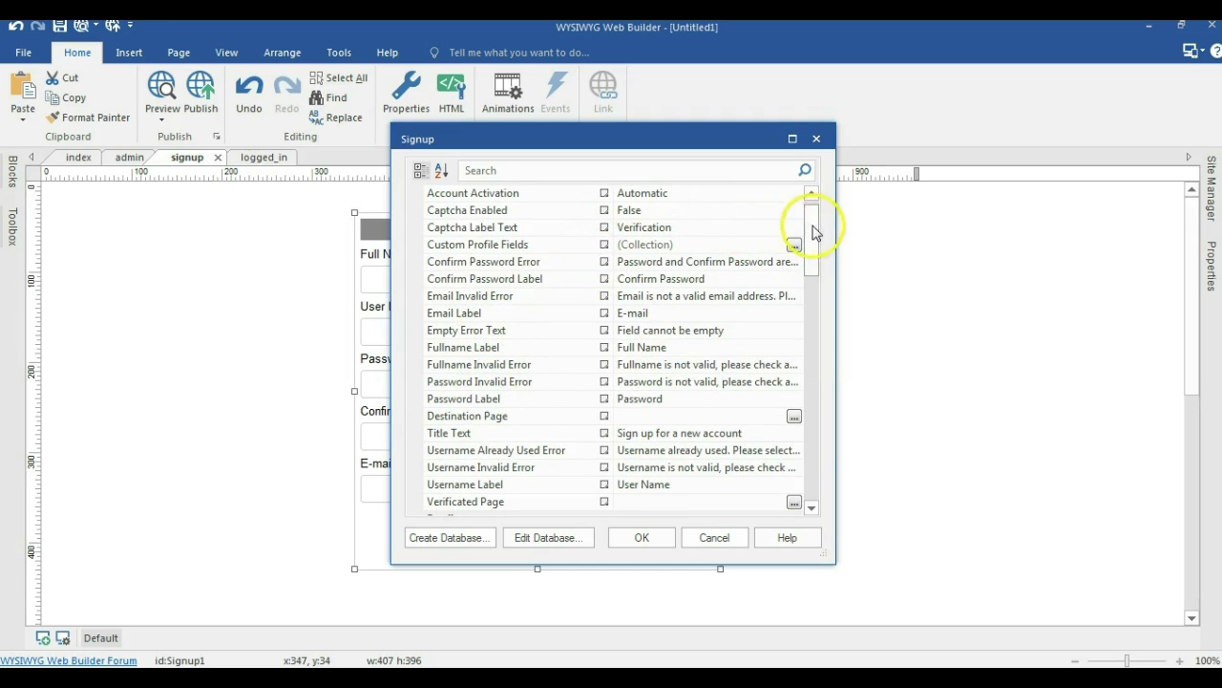
# Require administrator approval to activate new signup accounts.
pyautogui.moveTo(811, 216); pyautogui.dragTo(810, 204)
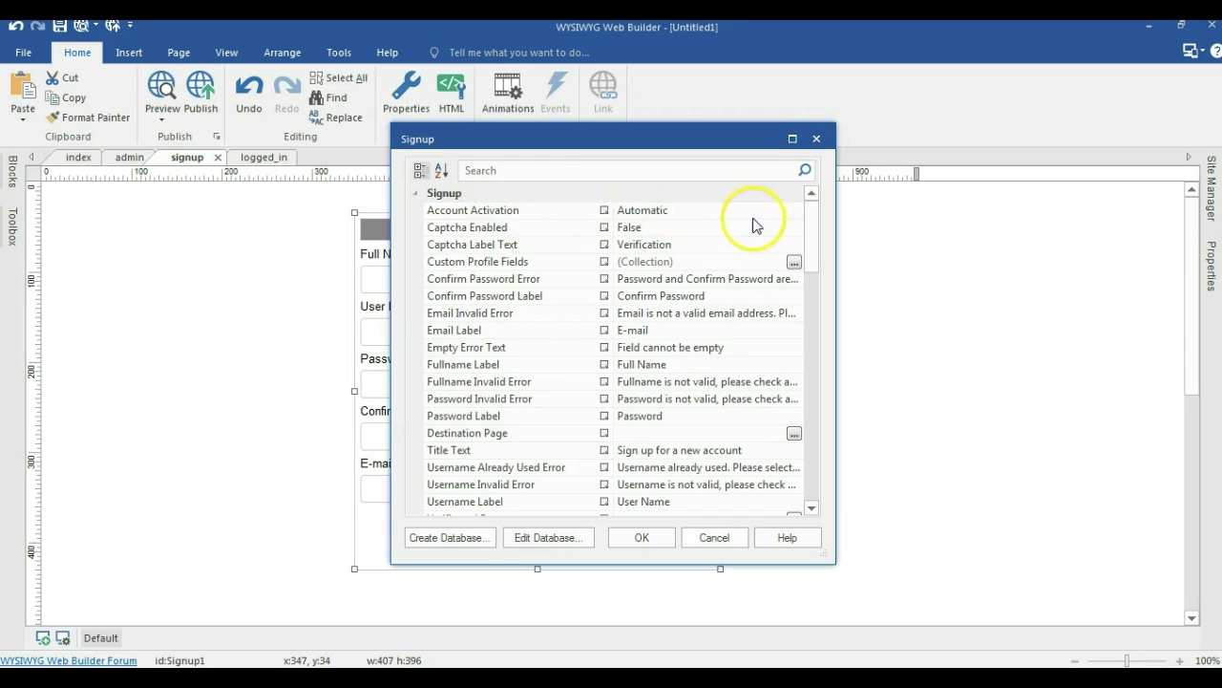
pyautogui.click(790, 210)
pyautogui.click(793, 210)
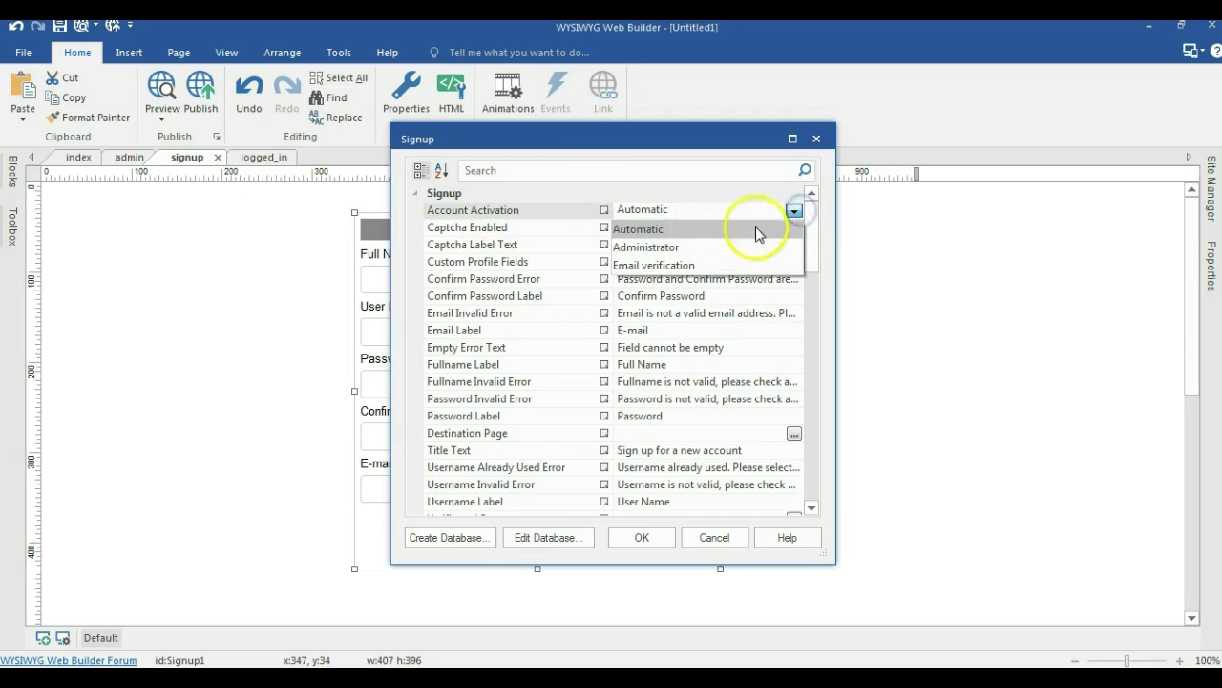
pyautogui.click(694, 248)
# Set the signup form's destination page to ./index.php and confirm the settings.
pyautogui.moveTo(812, 227); pyautogui.dragTo(818, 254)
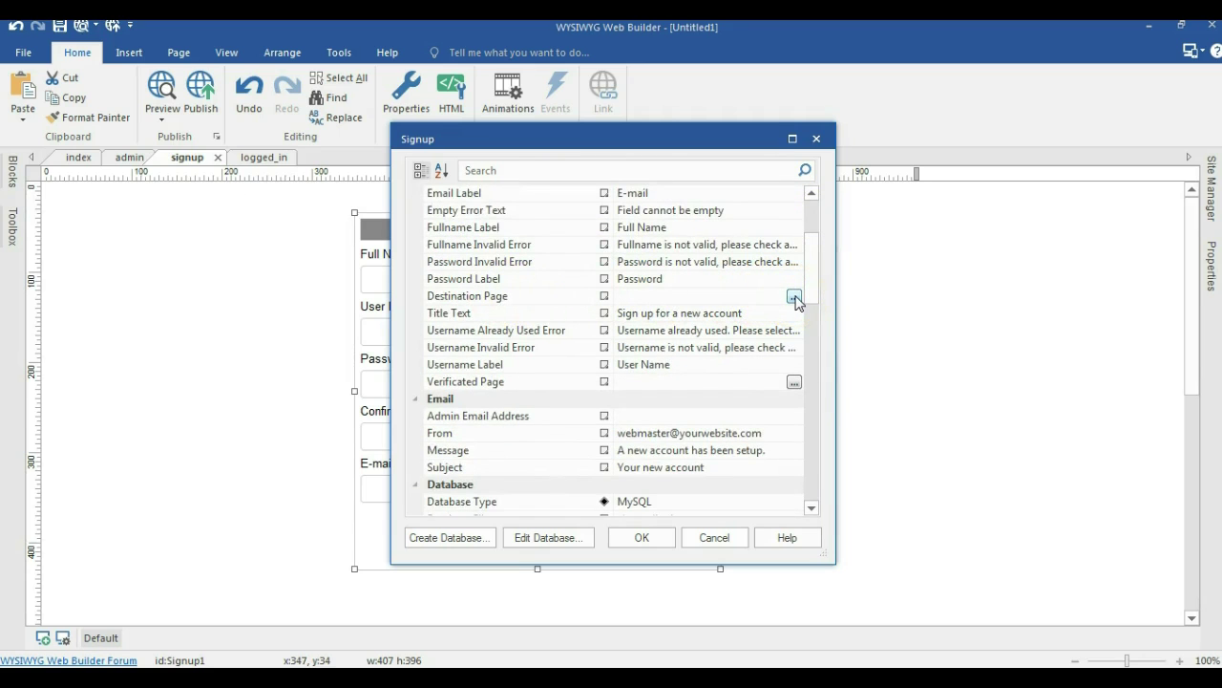
pyautogui.click(794, 296)
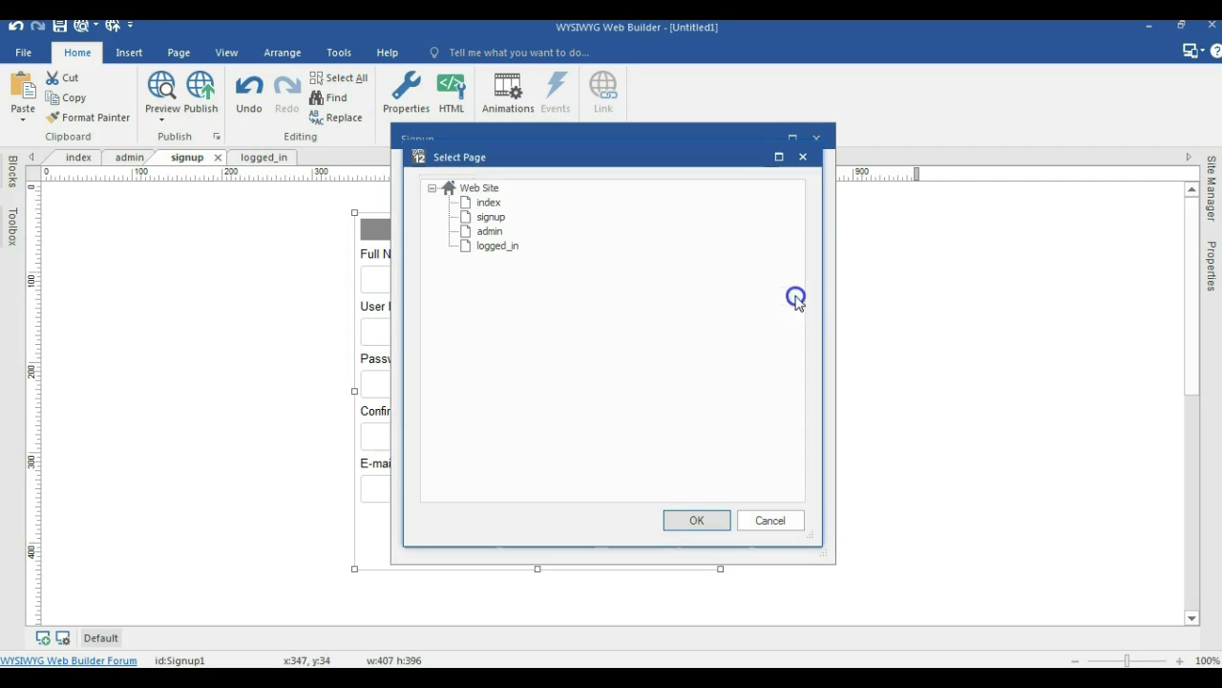
pyautogui.doubleClick(494, 201)
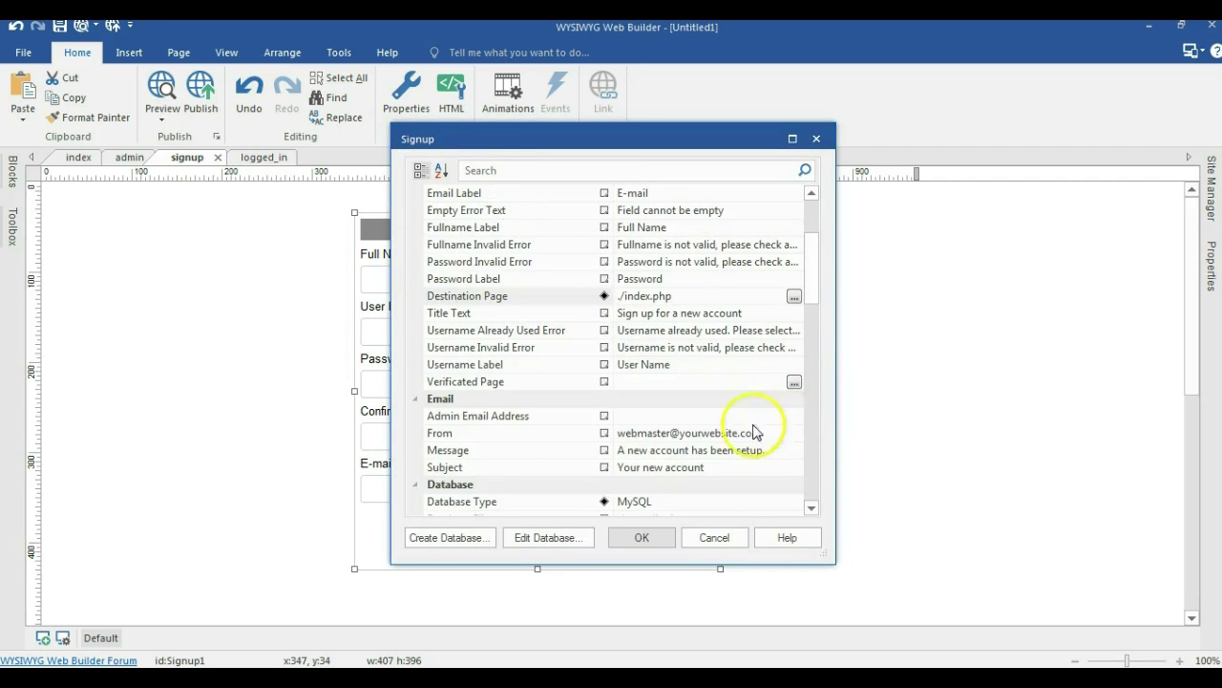
pyautogui.moveTo(812, 292); pyautogui.dragTo(807, 356)
pyautogui.click(638, 536)
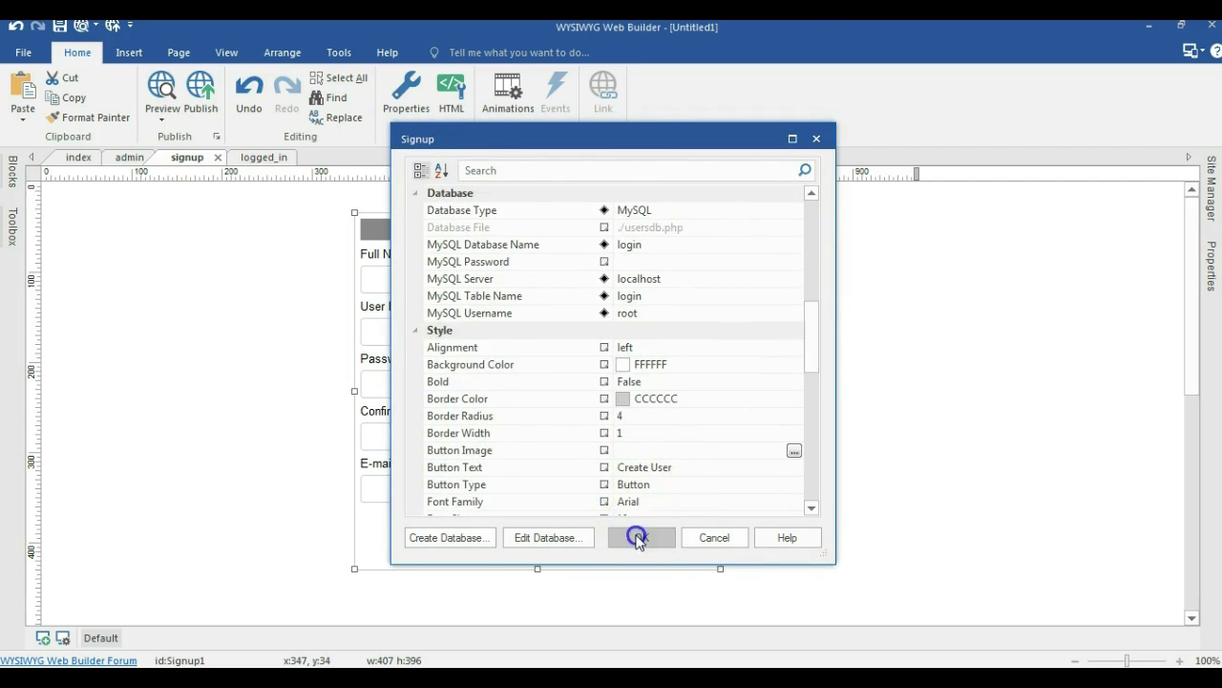
pyautogui.click(272, 157)
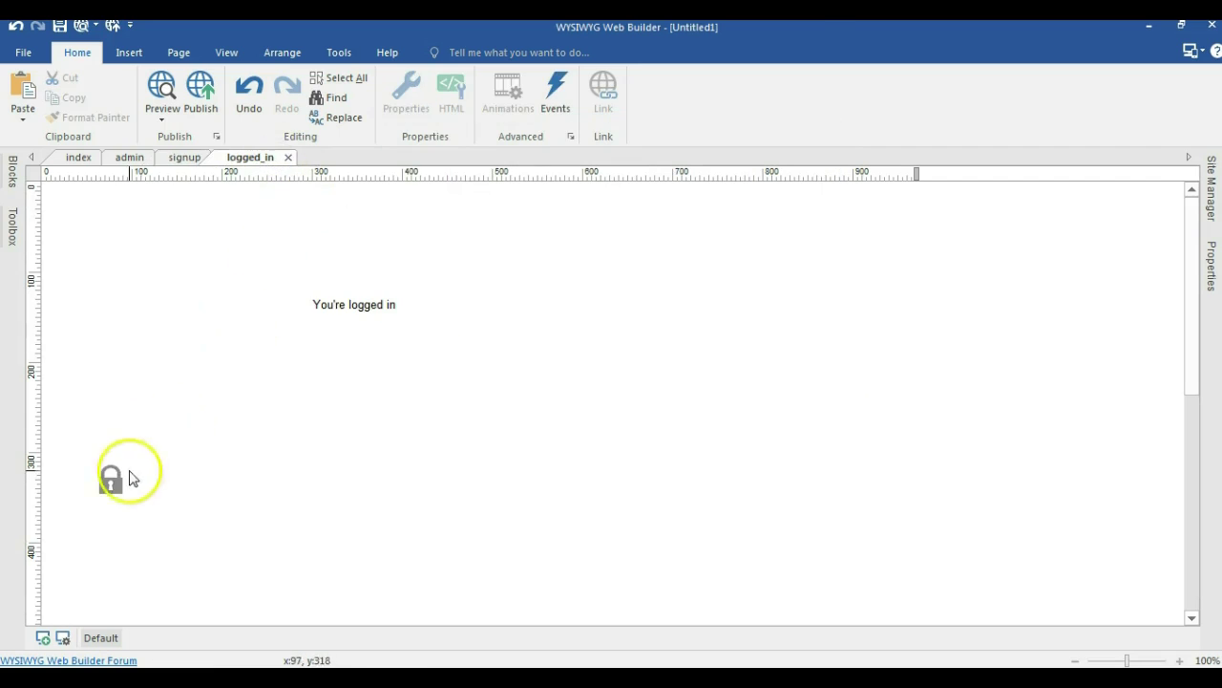
# Confirm the logged_in page's protection sends unauthorized visitors to ./index.php.
pyautogui.doubleClick(106, 482)
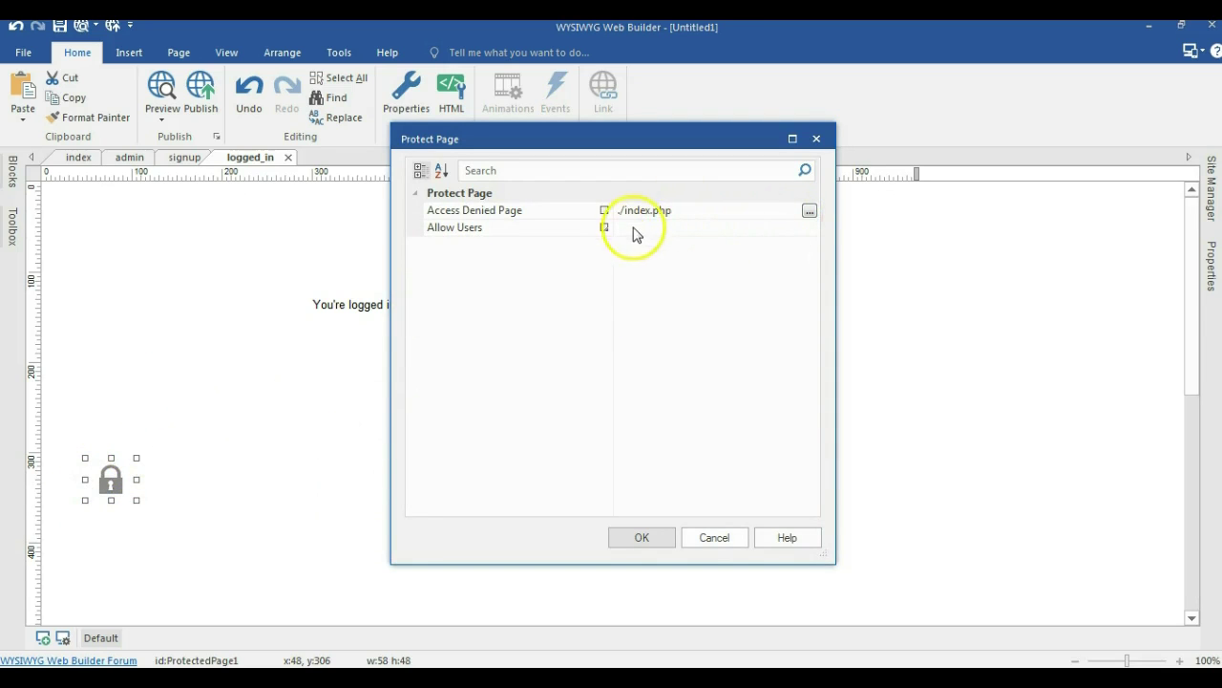
pyautogui.click(650, 539)
pyautogui.click(593, 407)
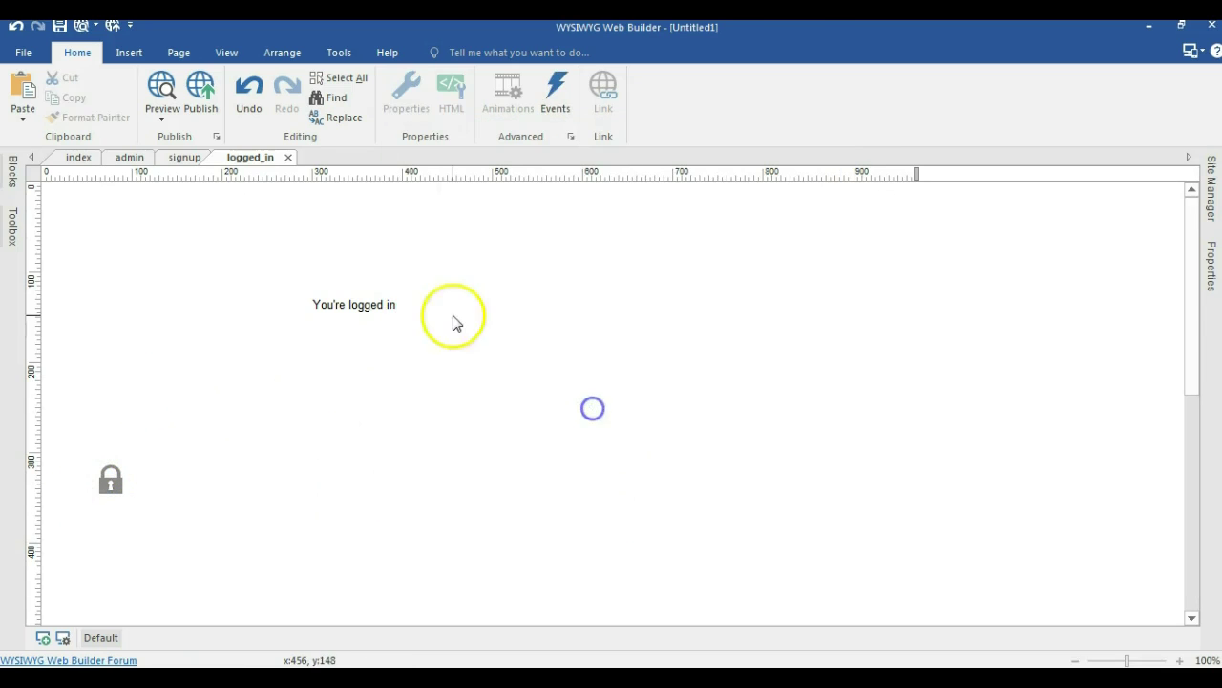
pyautogui.click(205, 90)
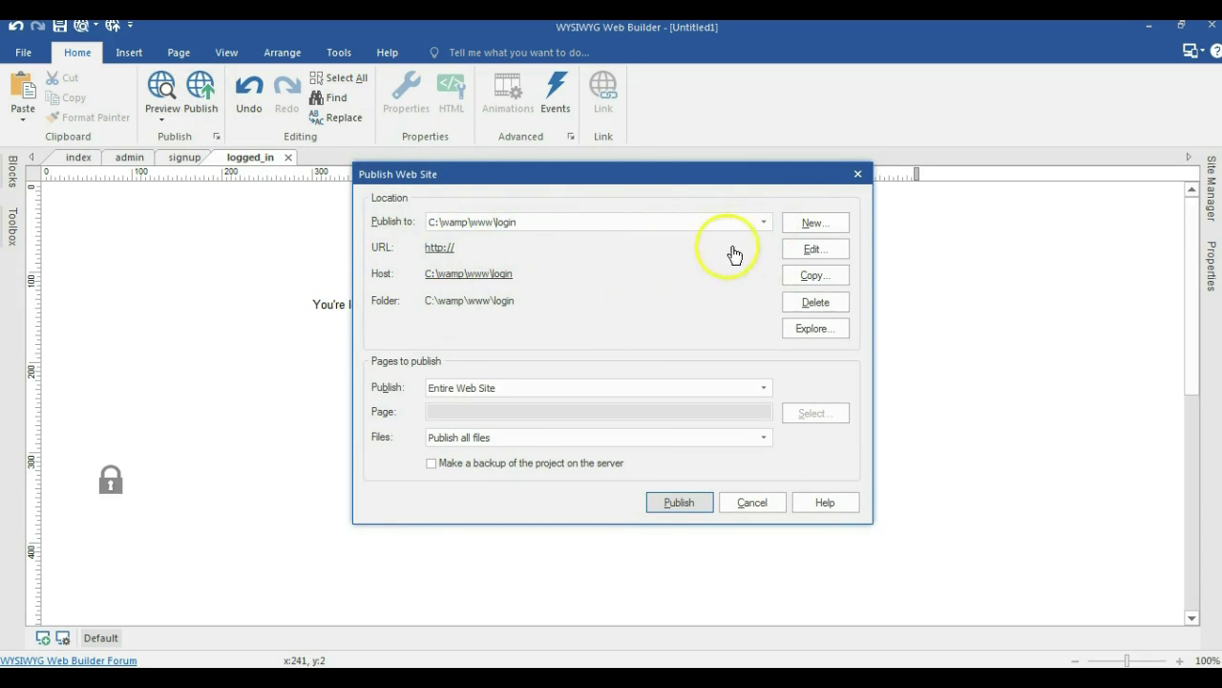
# Add a new publish location and browse to the C:\wamp\www folder.
pyautogui.click(792, 224)
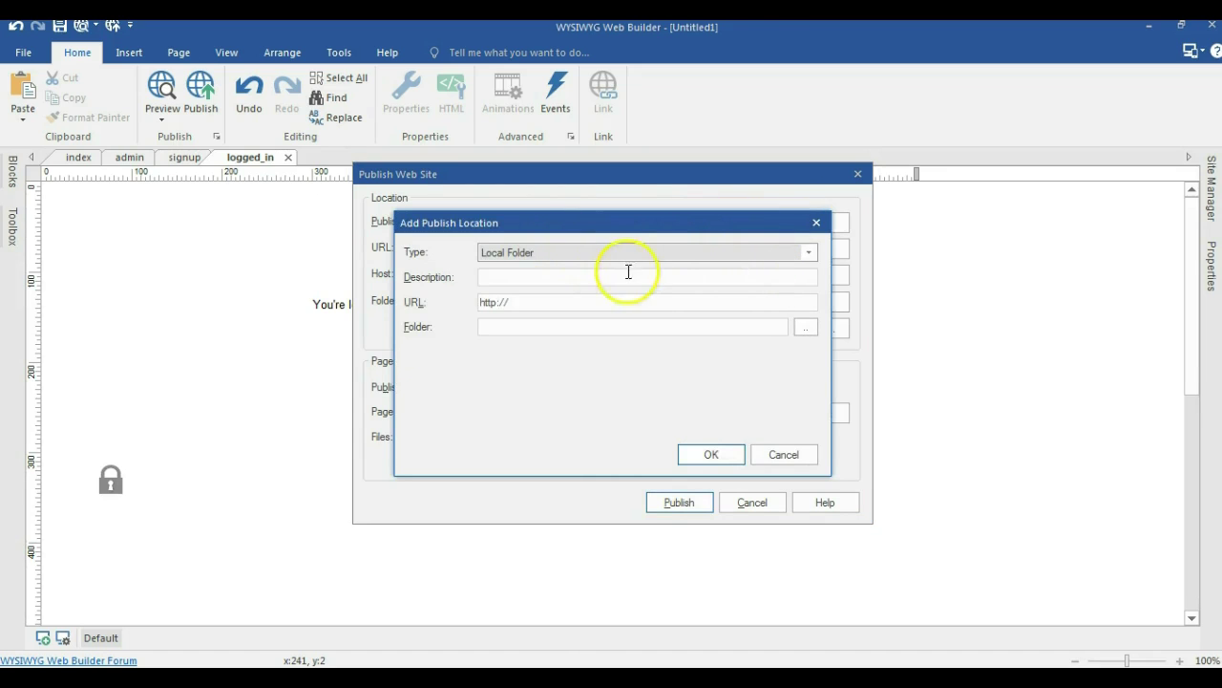
pyautogui.click(806, 326)
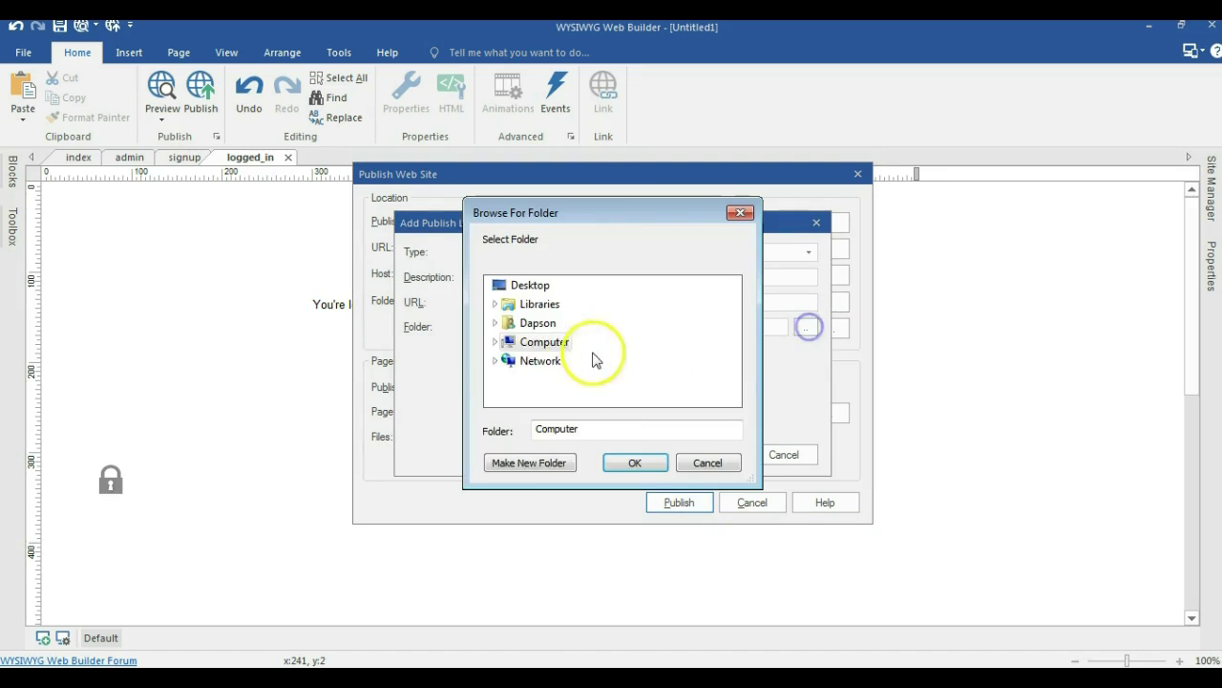
pyautogui.click(496, 342)
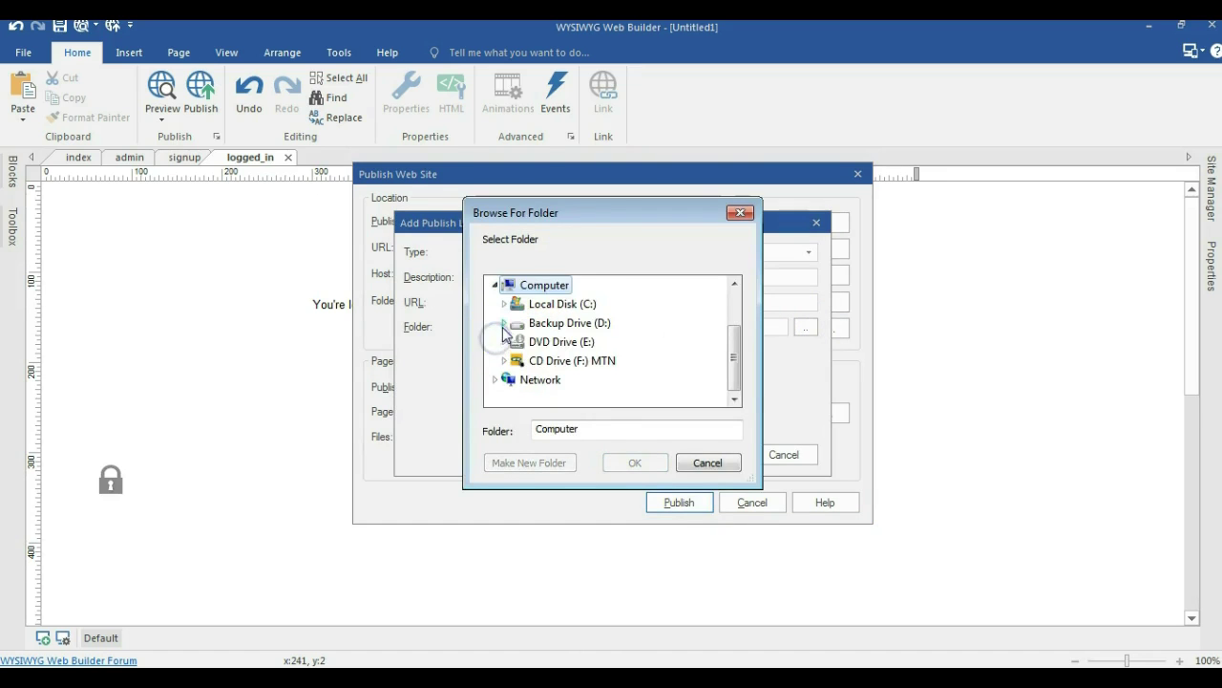
pyautogui.click(504, 304)
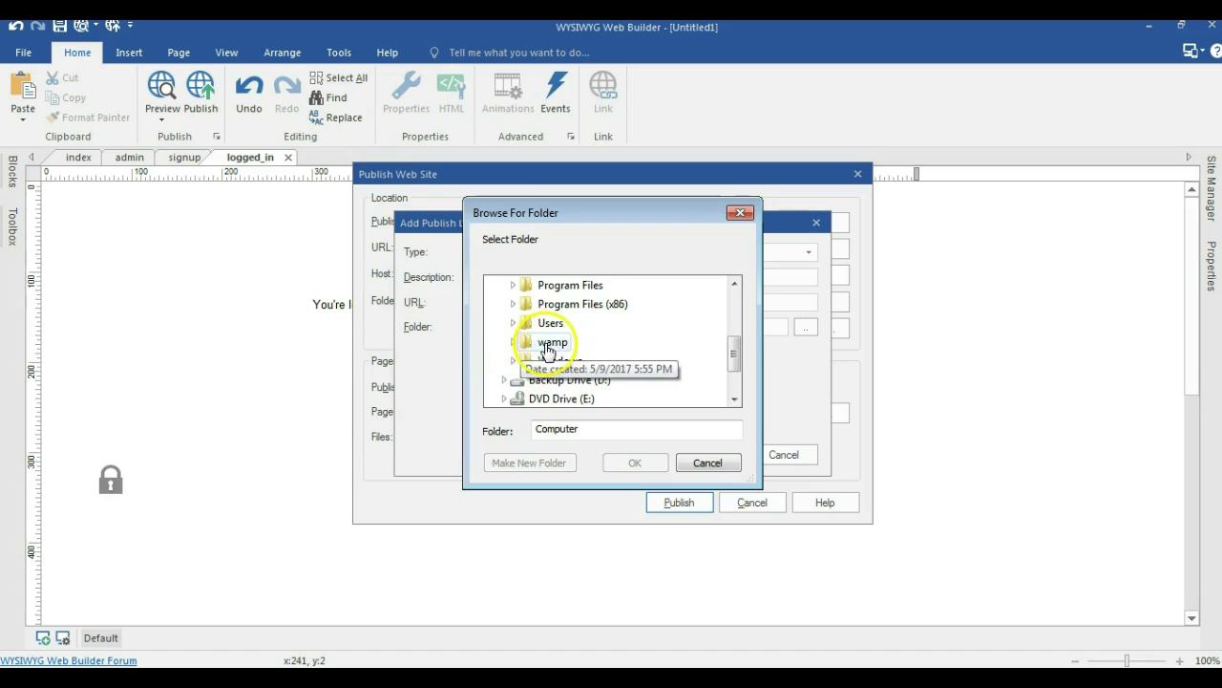
pyautogui.click(514, 344)
pyautogui.scroll(-3, 526, 346)
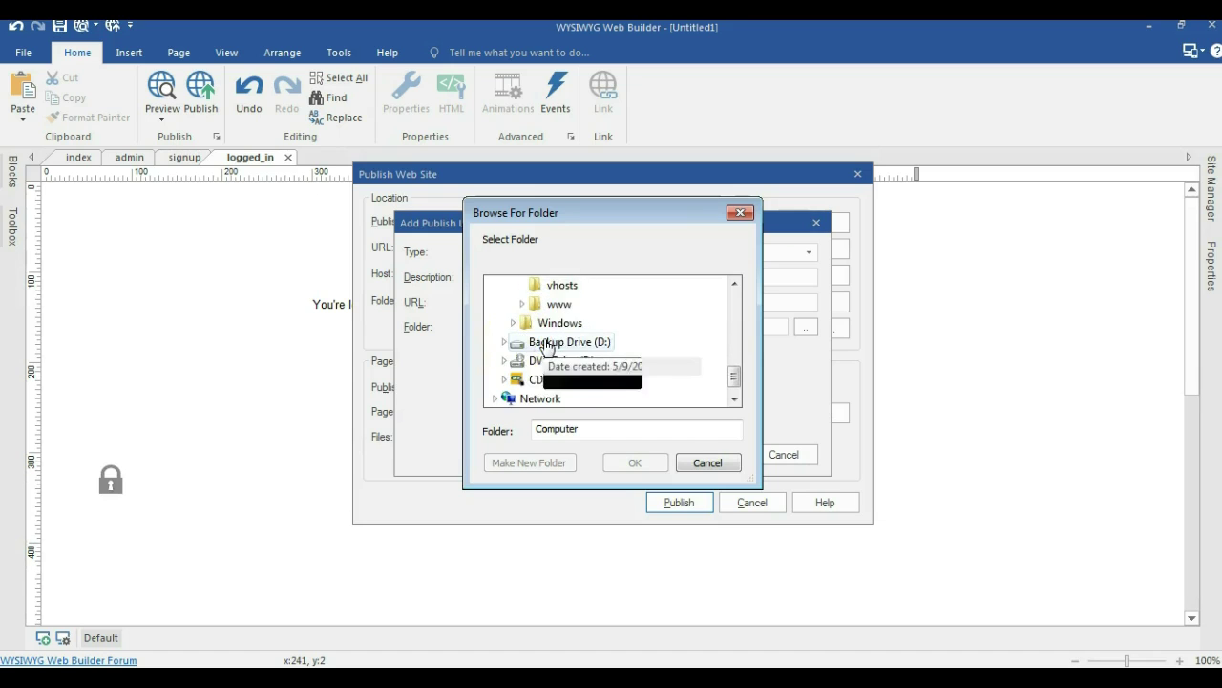
pyautogui.click(522, 304)
pyautogui.click(558, 305)
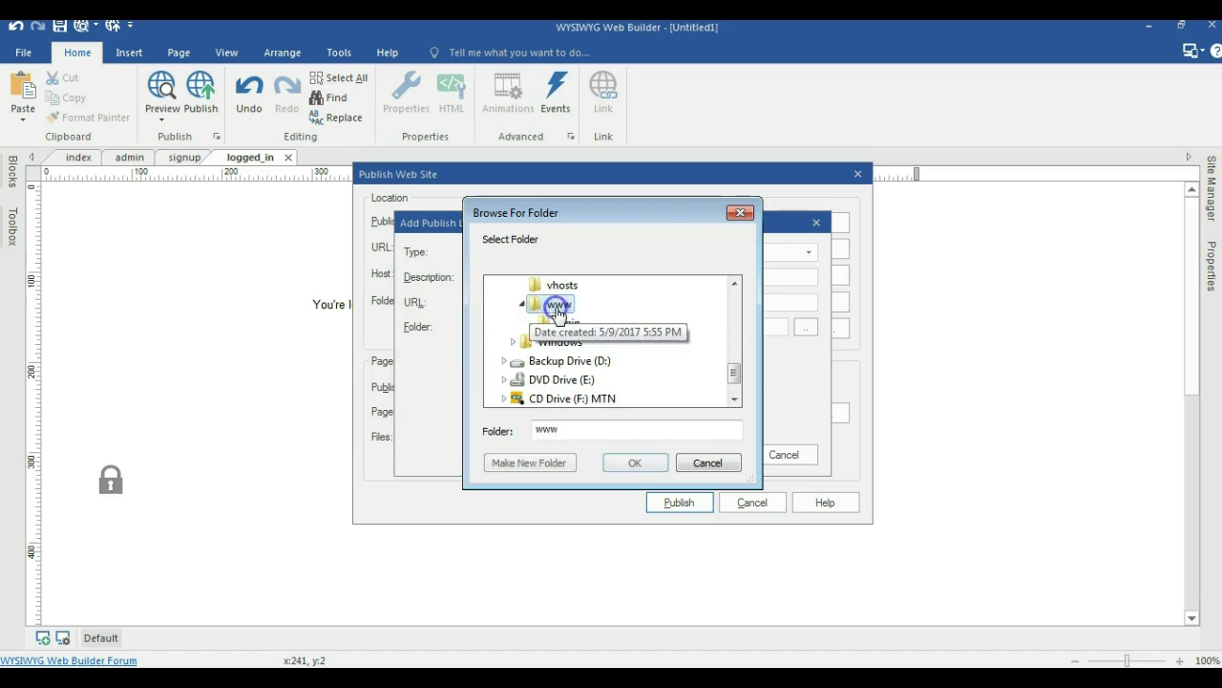
# Create folder login-1 in www and publish the entire site there.
pyautogui.click(530, 463)
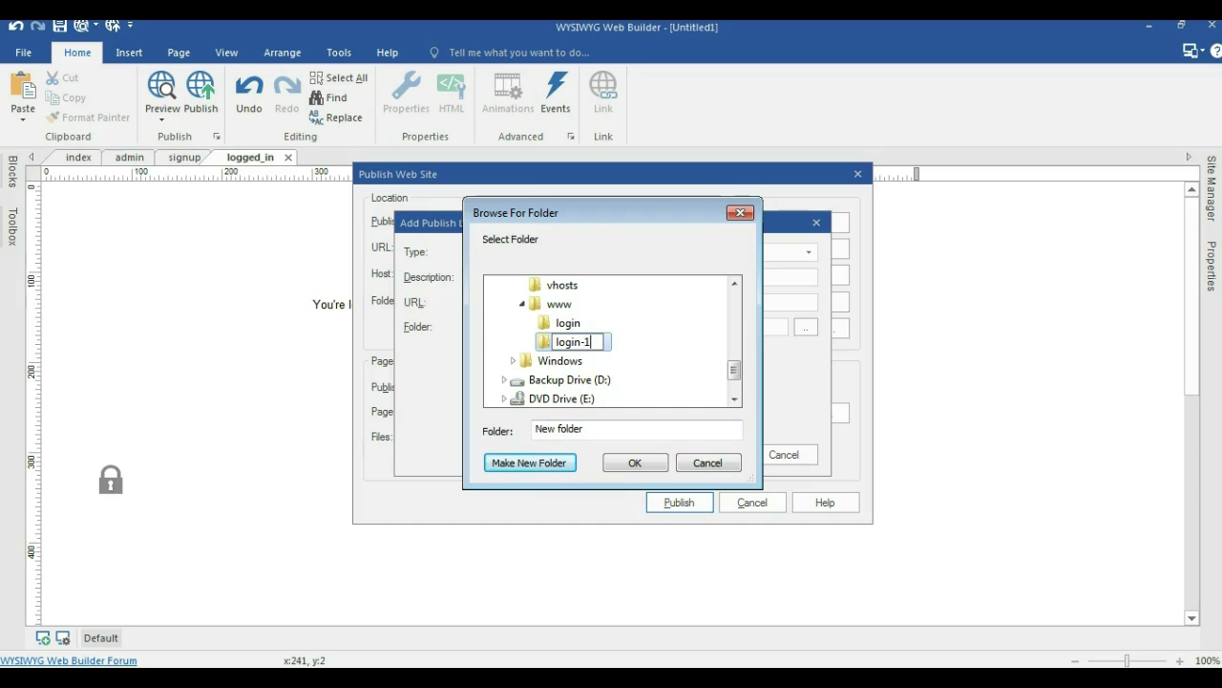
pyautogui.click(642, 463)
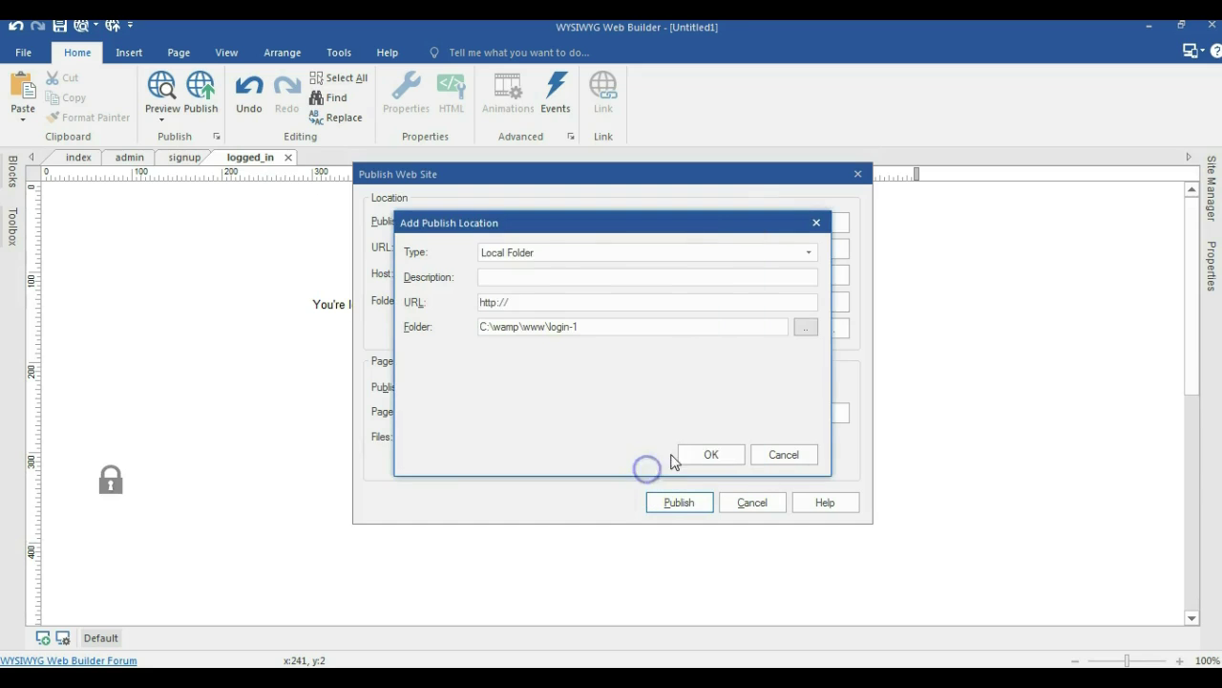
pyautogui.click(694, 456)
pyautogui.click(679, 501)
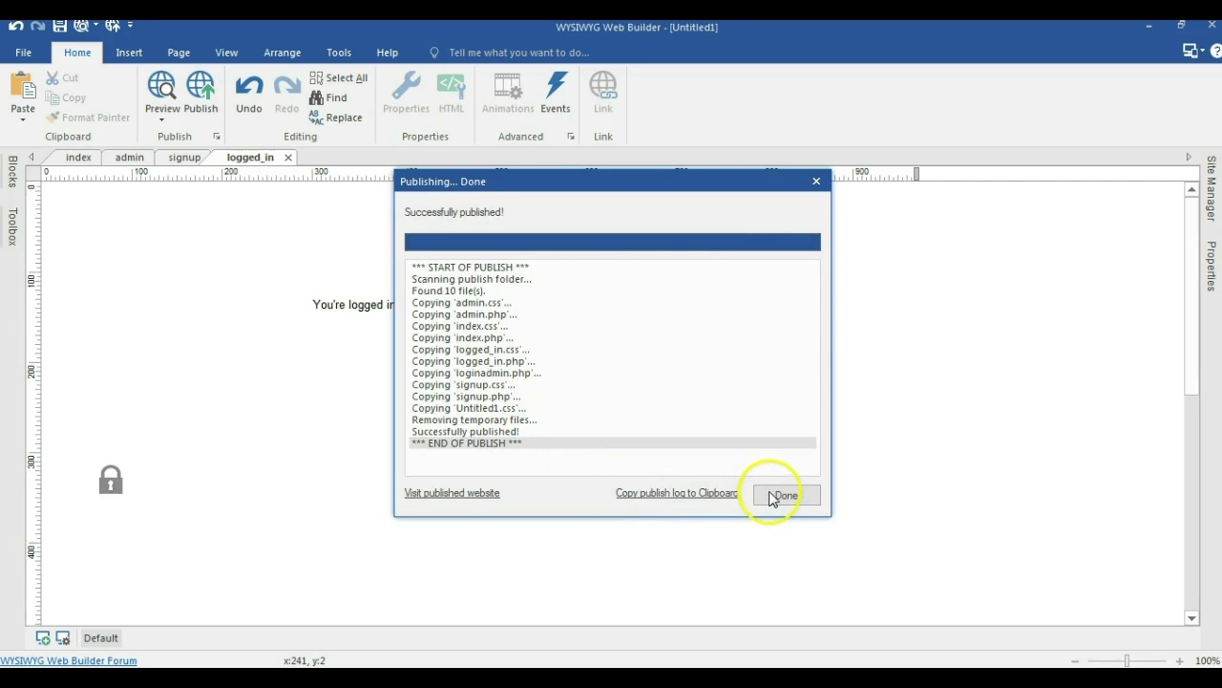
pyautogui.click(782, 495)
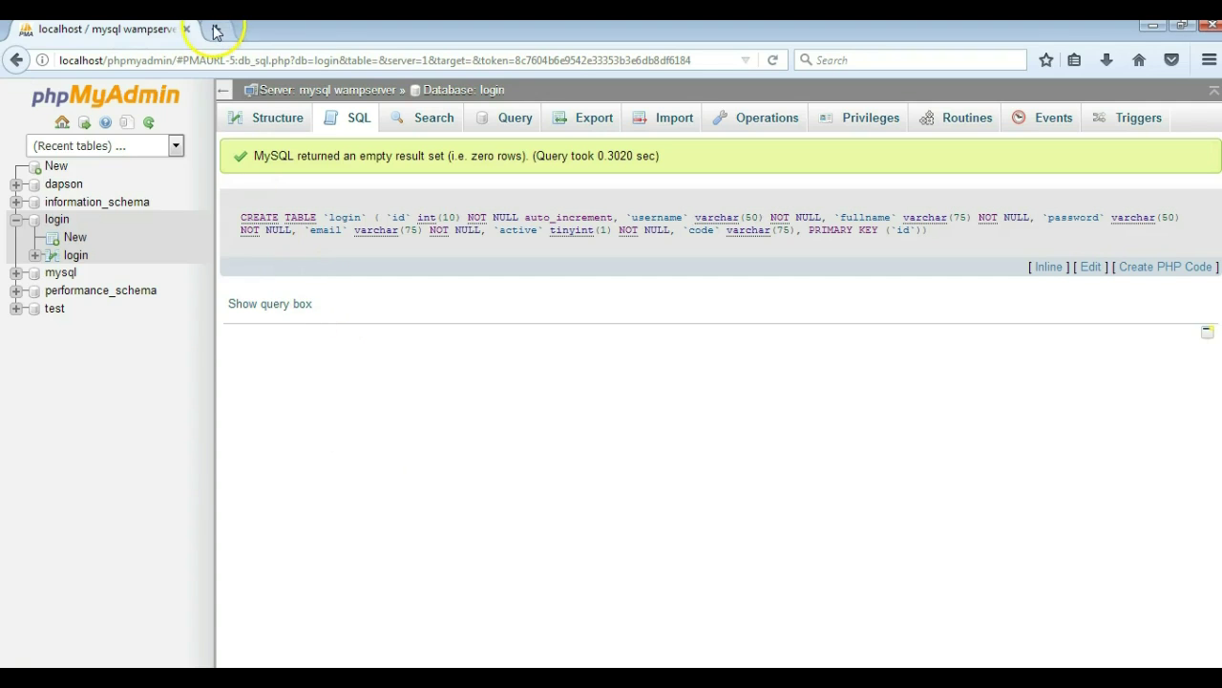
# Load the published site at localhost/login-1 in a new Firefox tab.
pyautogui.click(216, 32)
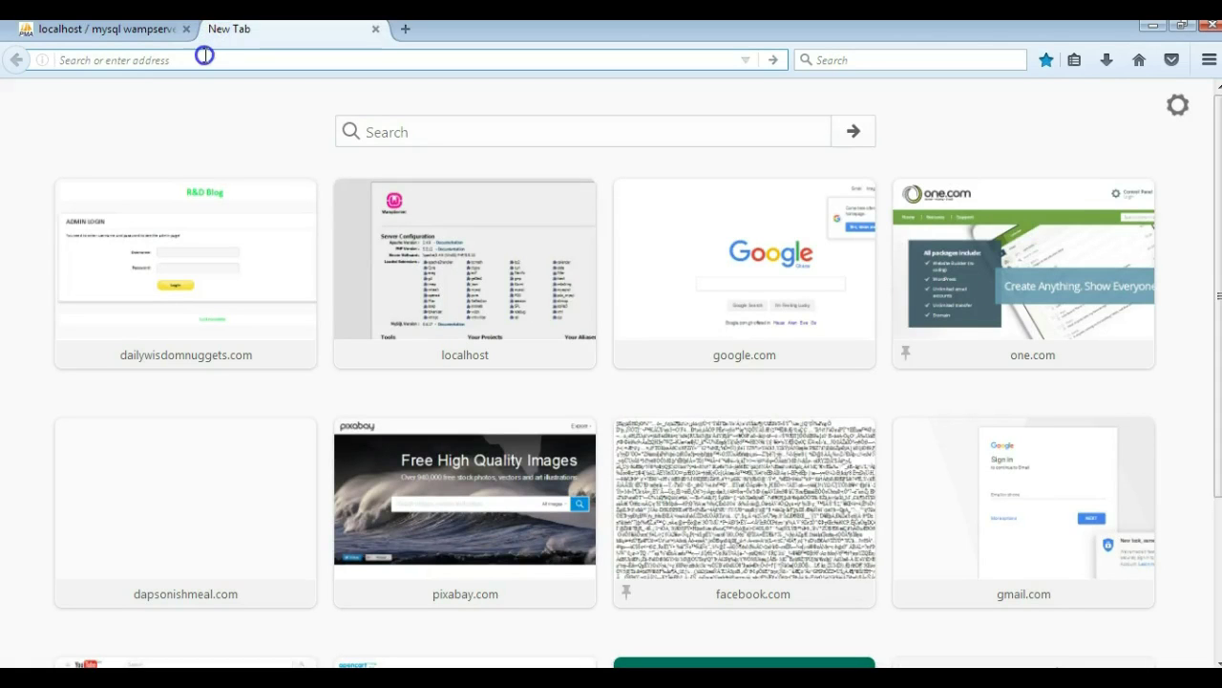
pyautogui.write('l')
pyautogui.press('Right')
pyautogui.write('login')
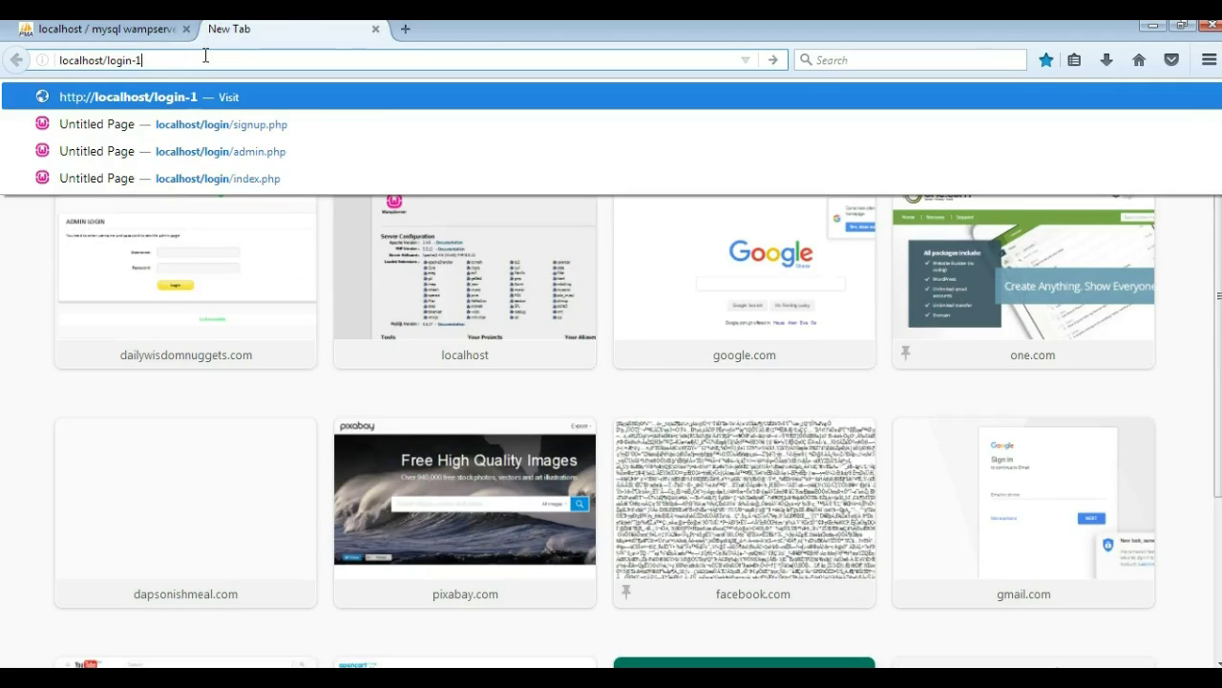
pyautogui.press('Return')
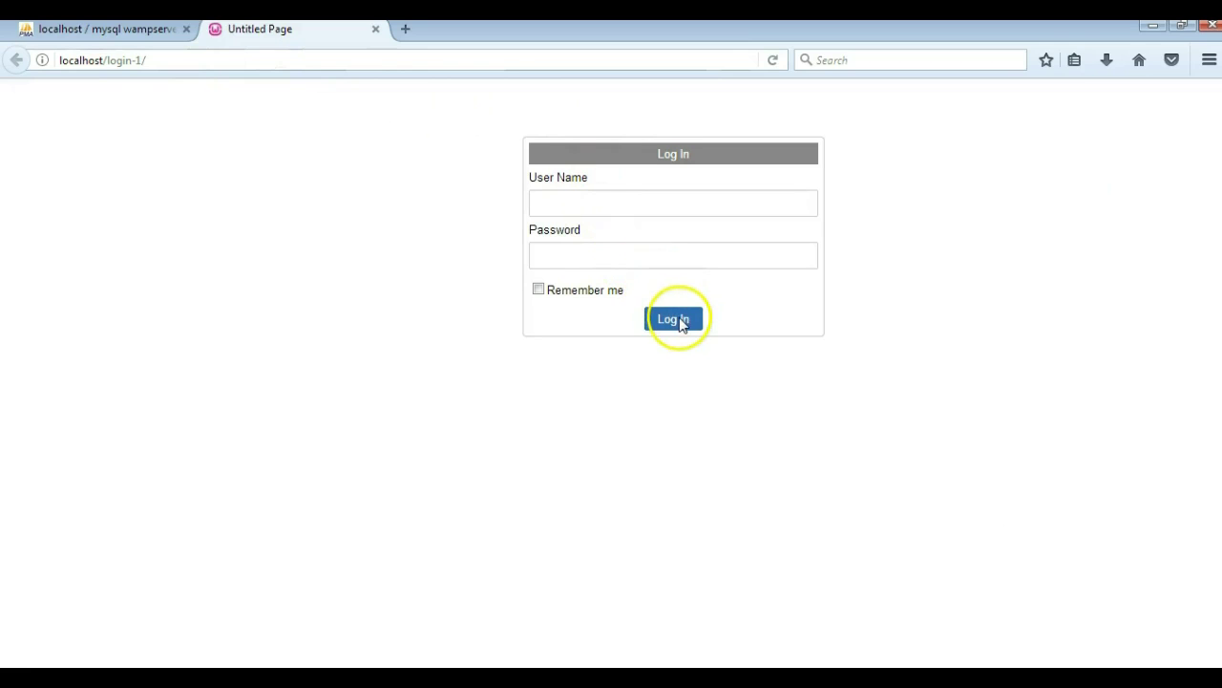
# Go to the site's signup page at localhost/login-1/signup, dismissing the antivirus notification.
pyautogui.click(151, 59)
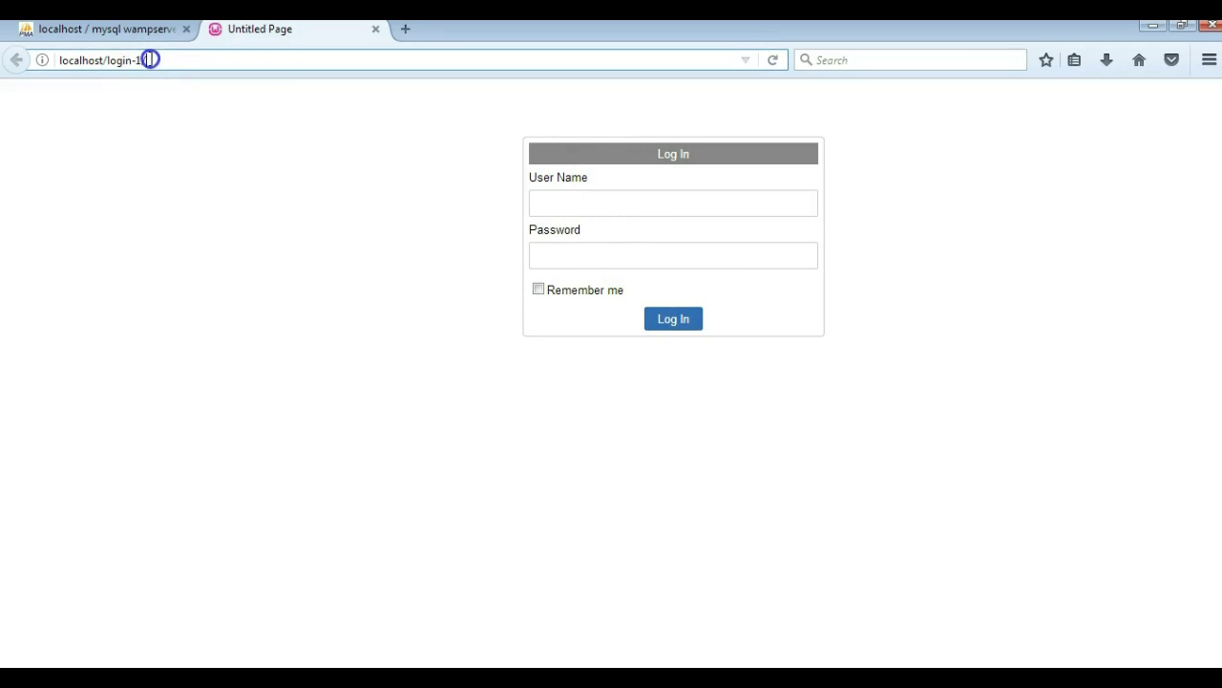
pyautogui.write('sign')
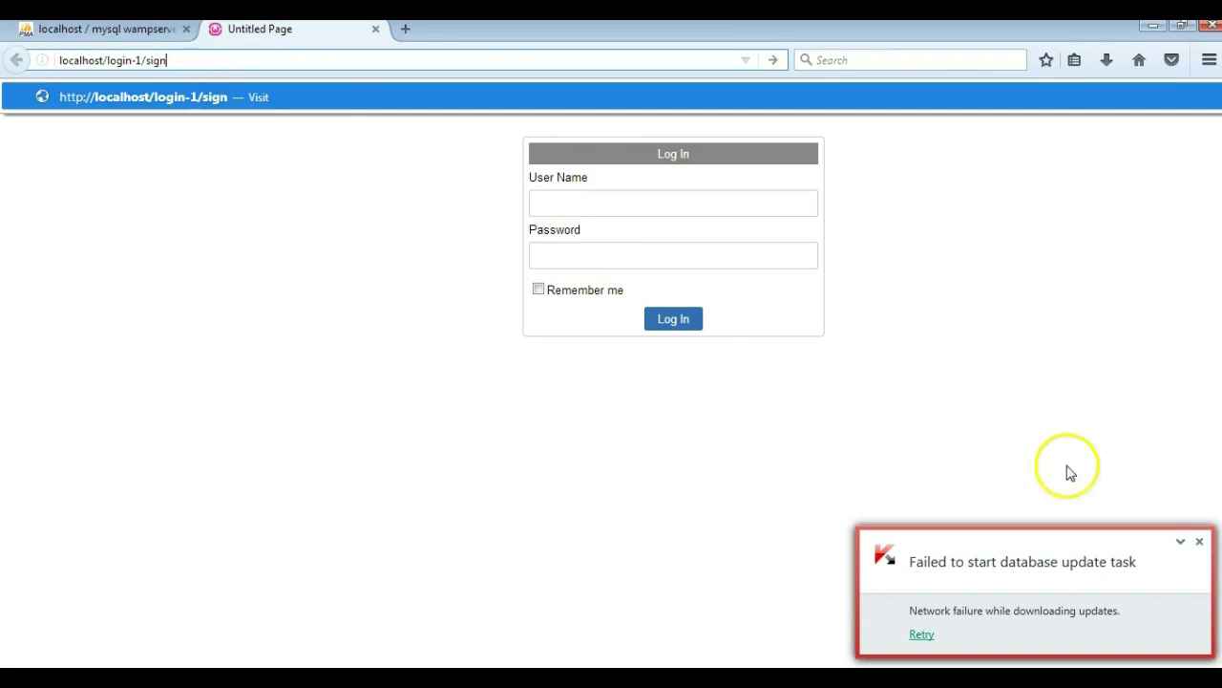
pyautogui.click(1200, 543)
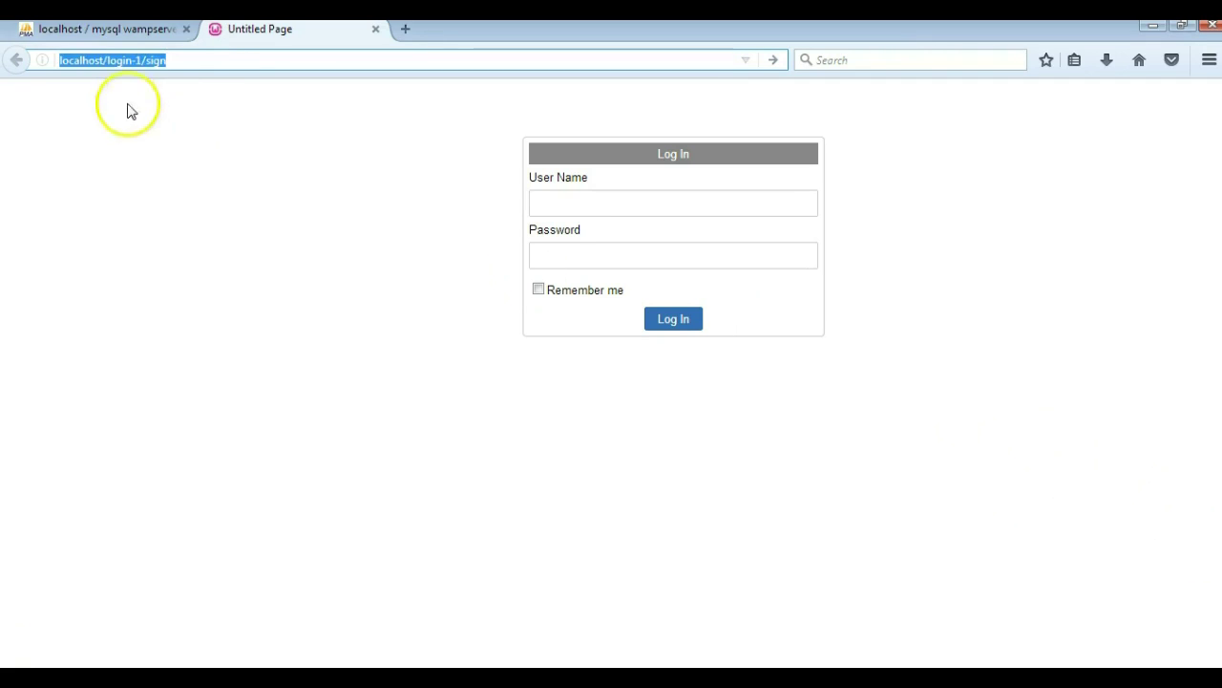
pyautogui.click(192, 61)
pyautogui.write('up.php')
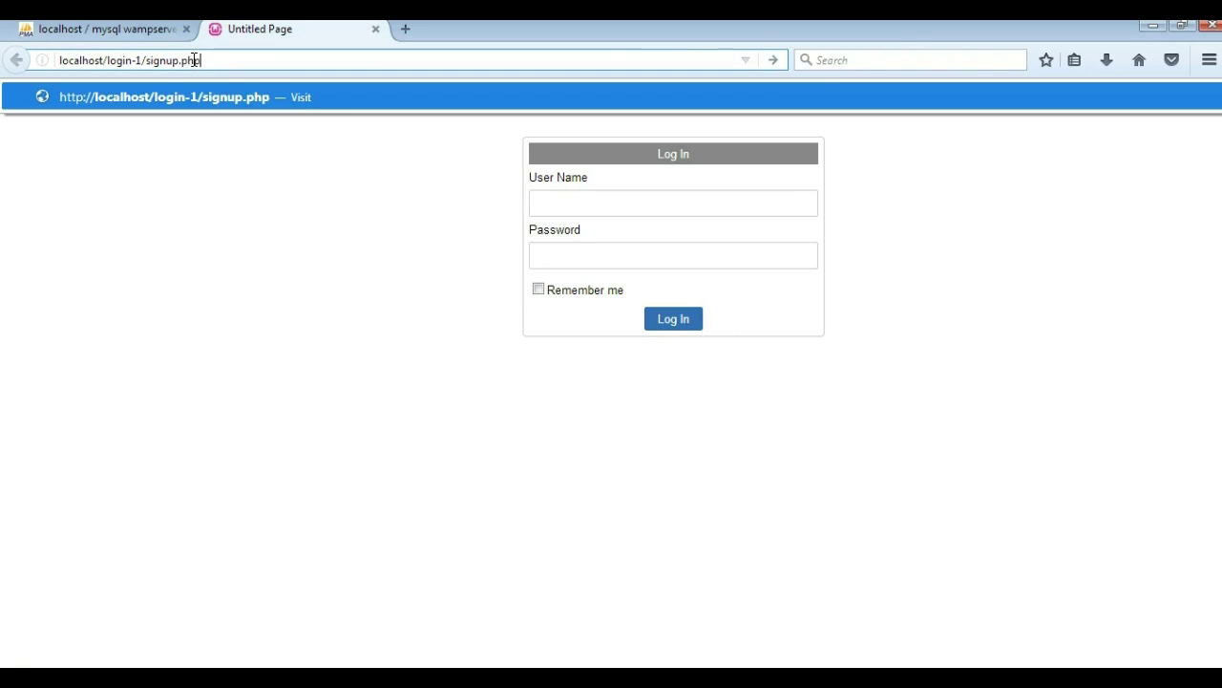
pyautogui.press('Return')
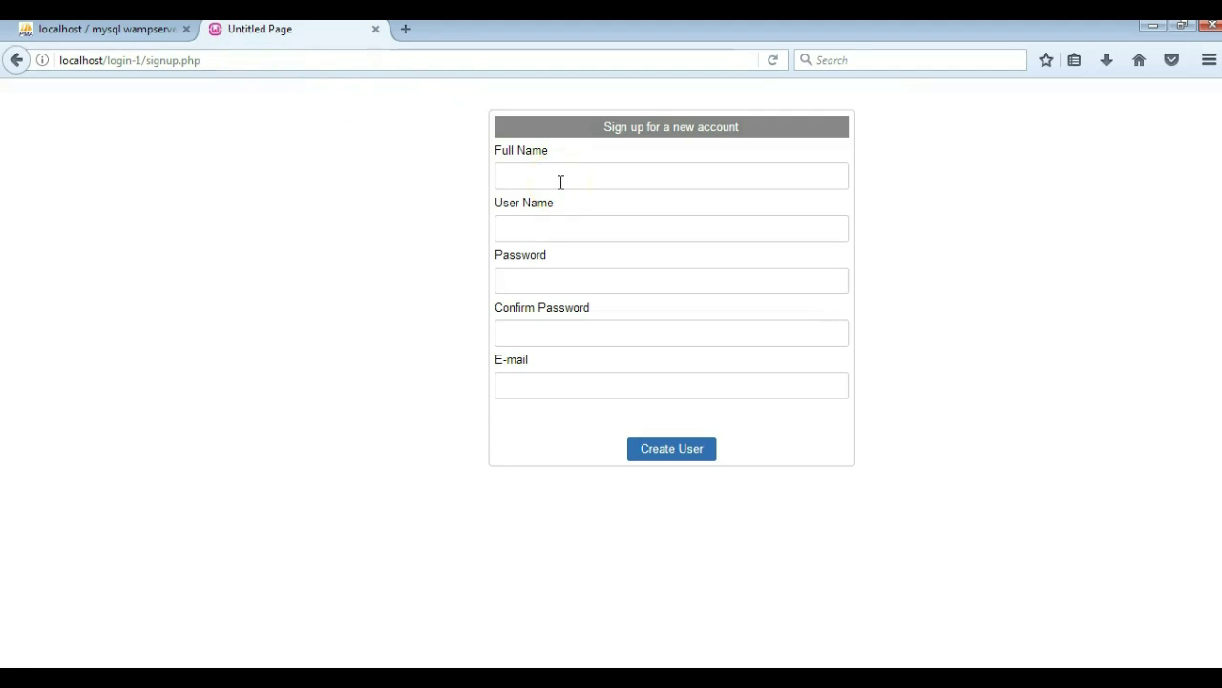
# Enter the new account's full name and user name on the signup form.
pyautogui.click(560, 181)
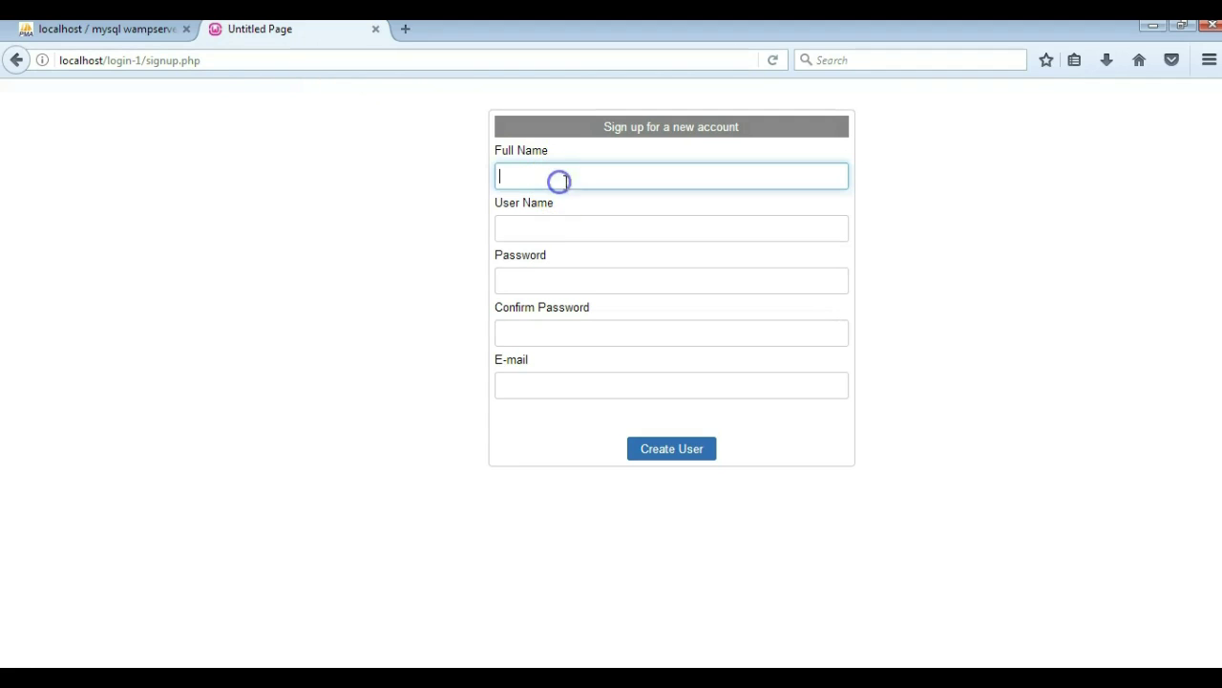
pyautogui.write('dapson')
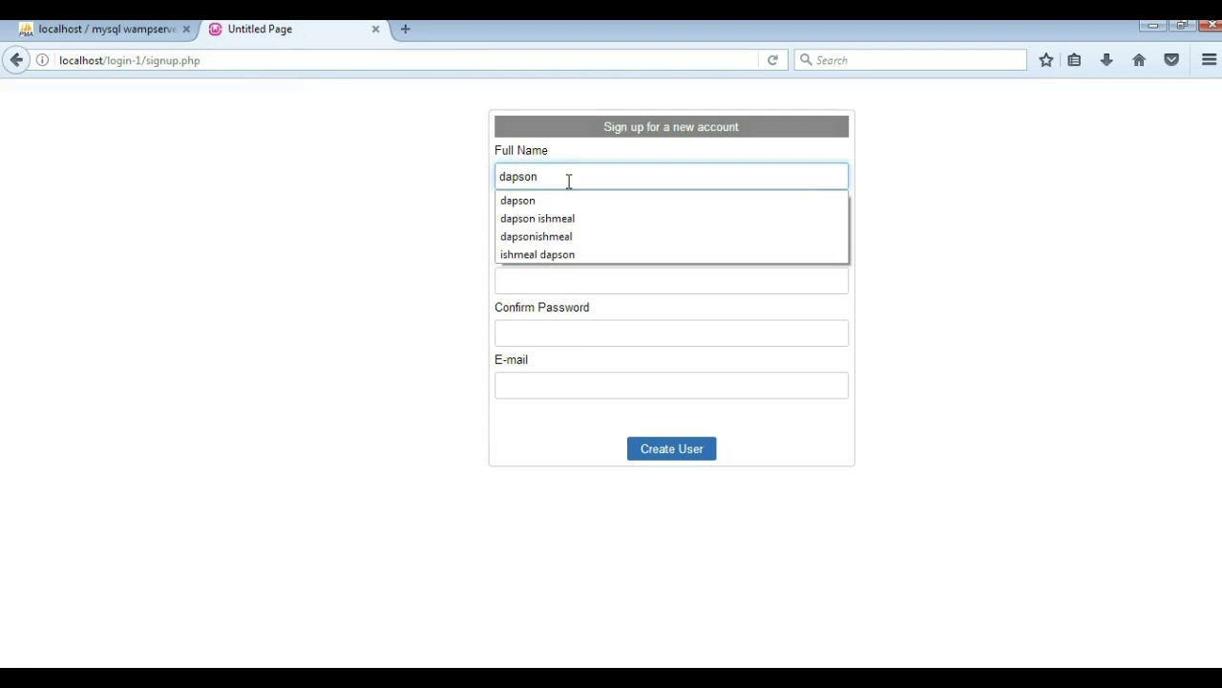
pyautogui.press('Tab')
pyautogui.write('dapso')
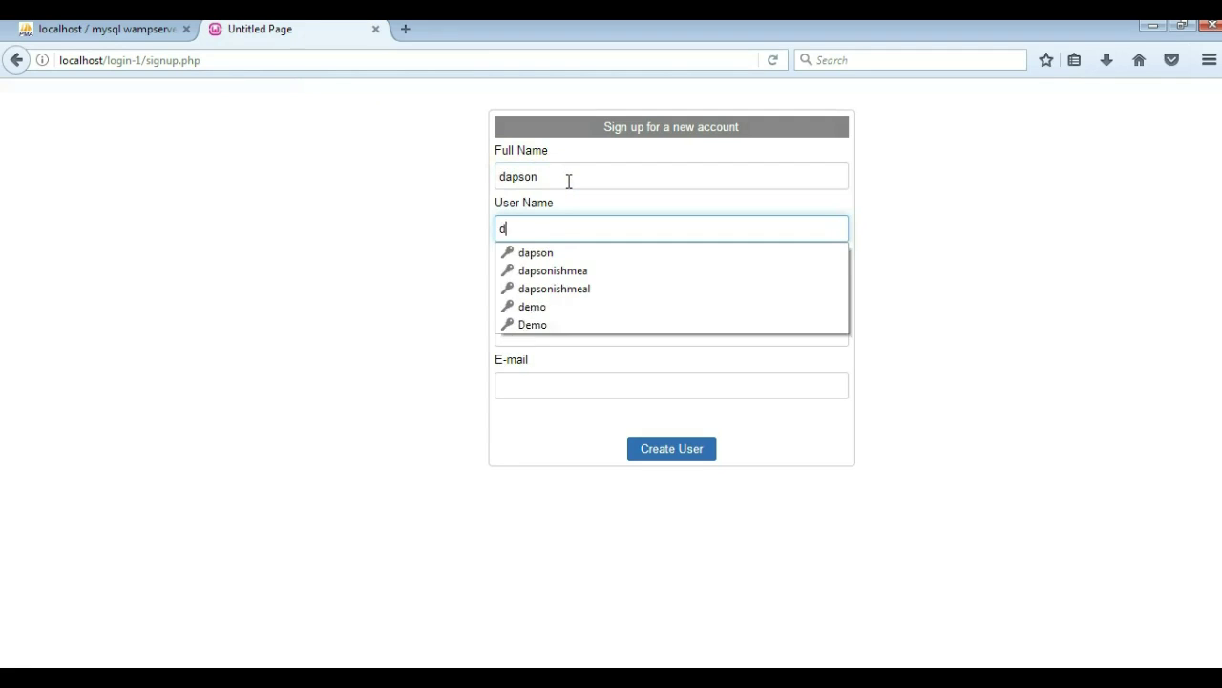
pyautogui.click(433, 213)
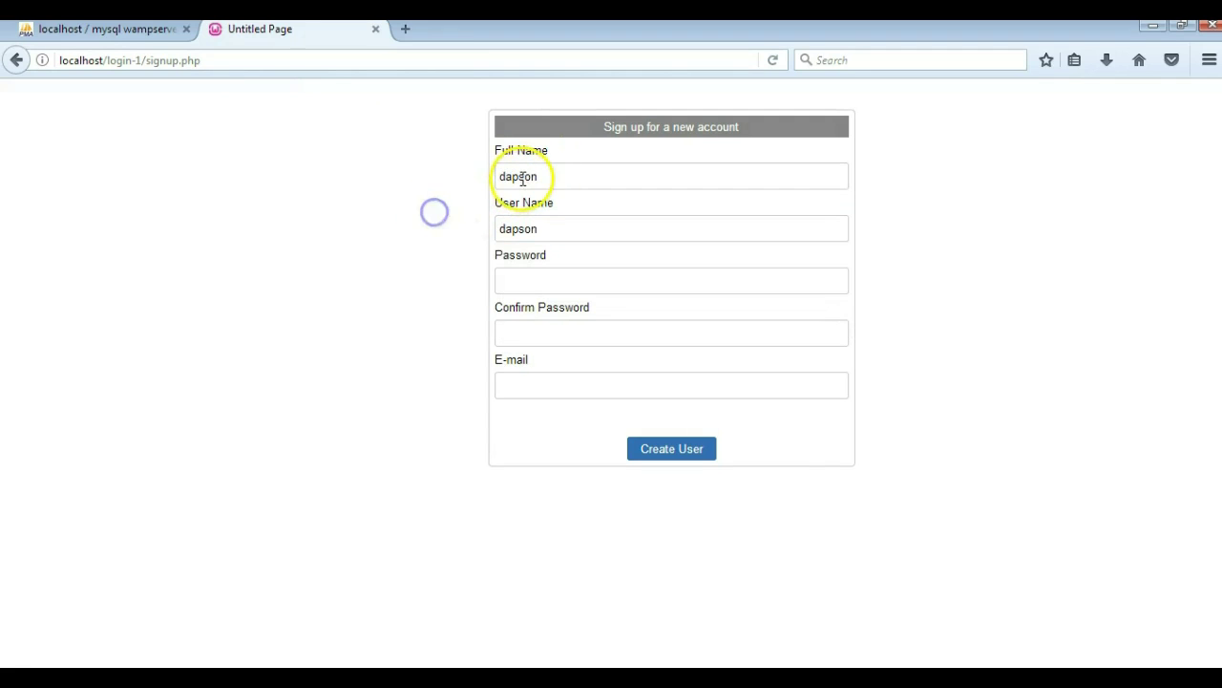
# Enter and confirm the password, fill in the suggested e-mail address, and create the user.
pyautogui.click(528, 282)
pyautogui.write('dapson')
pyautogui.press('Tab')
pyautogui.click(534, 327)
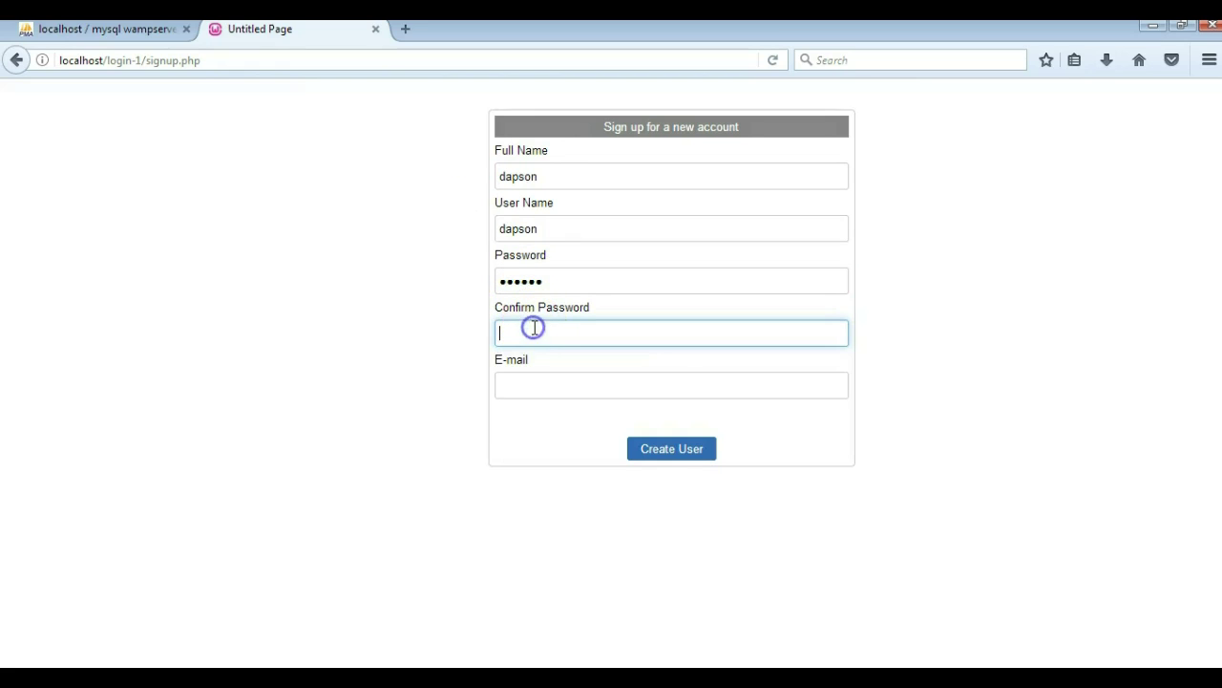
pyautogui.write('dapson')
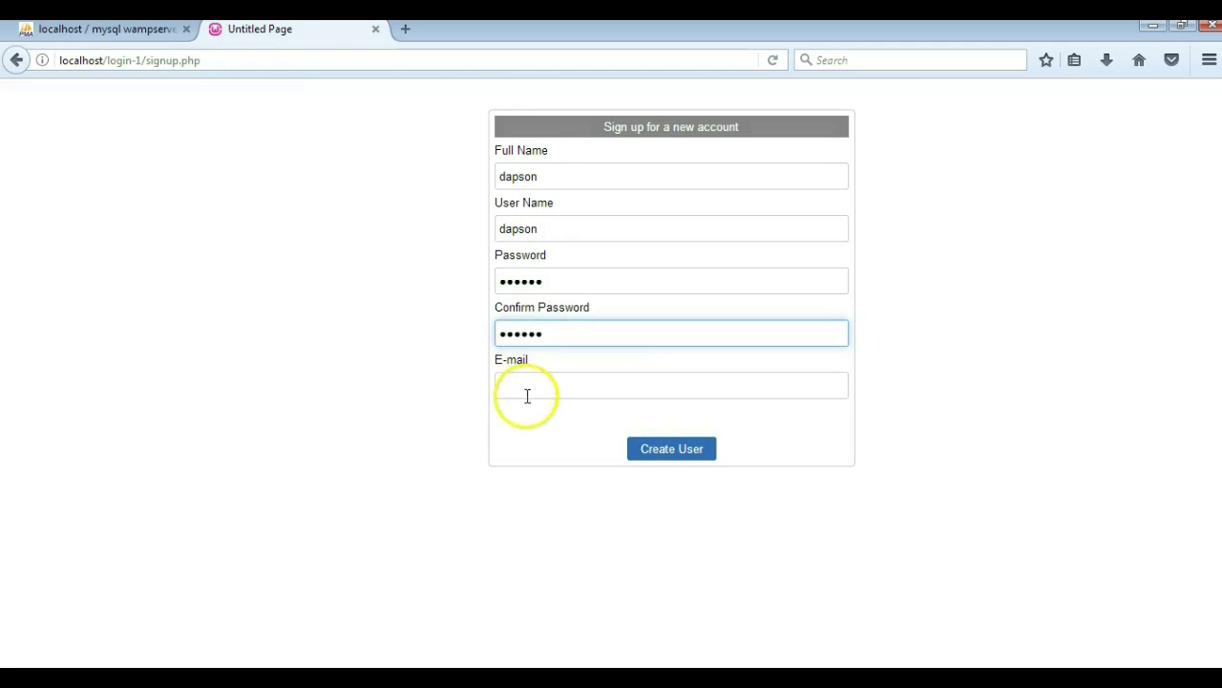
pyautogui.click(534, 381)
pyautogui.write('info')
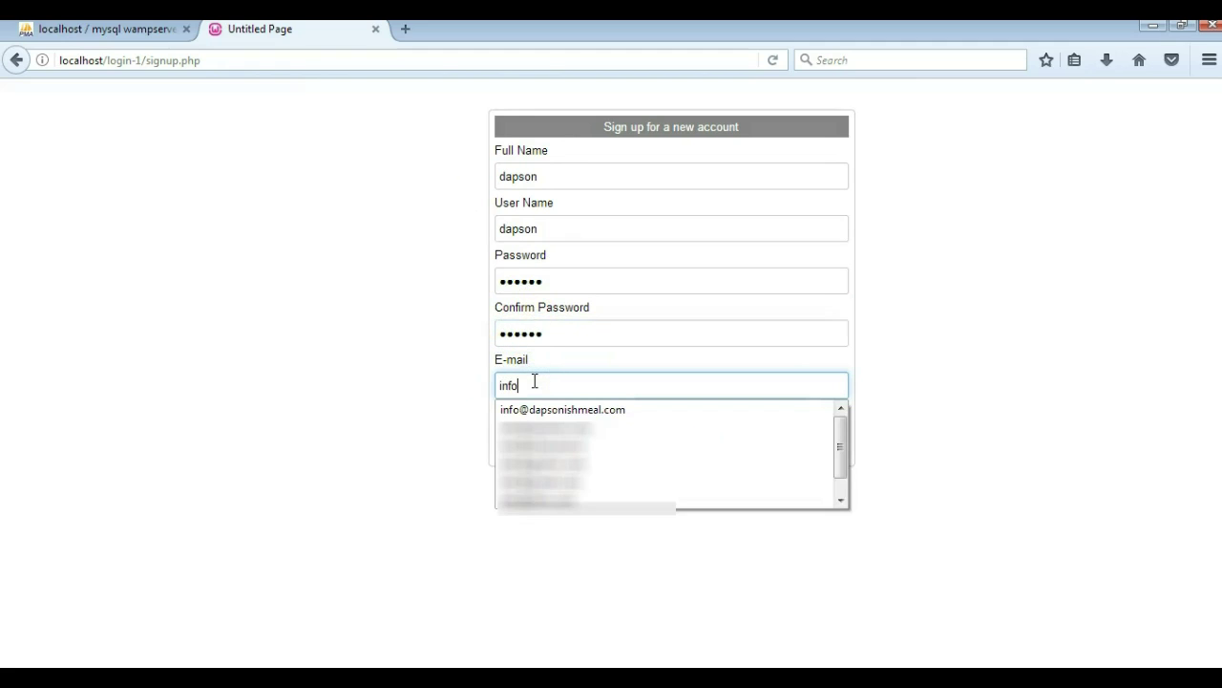
pyautogui.write('@')
pyautogui.click(545, 406)
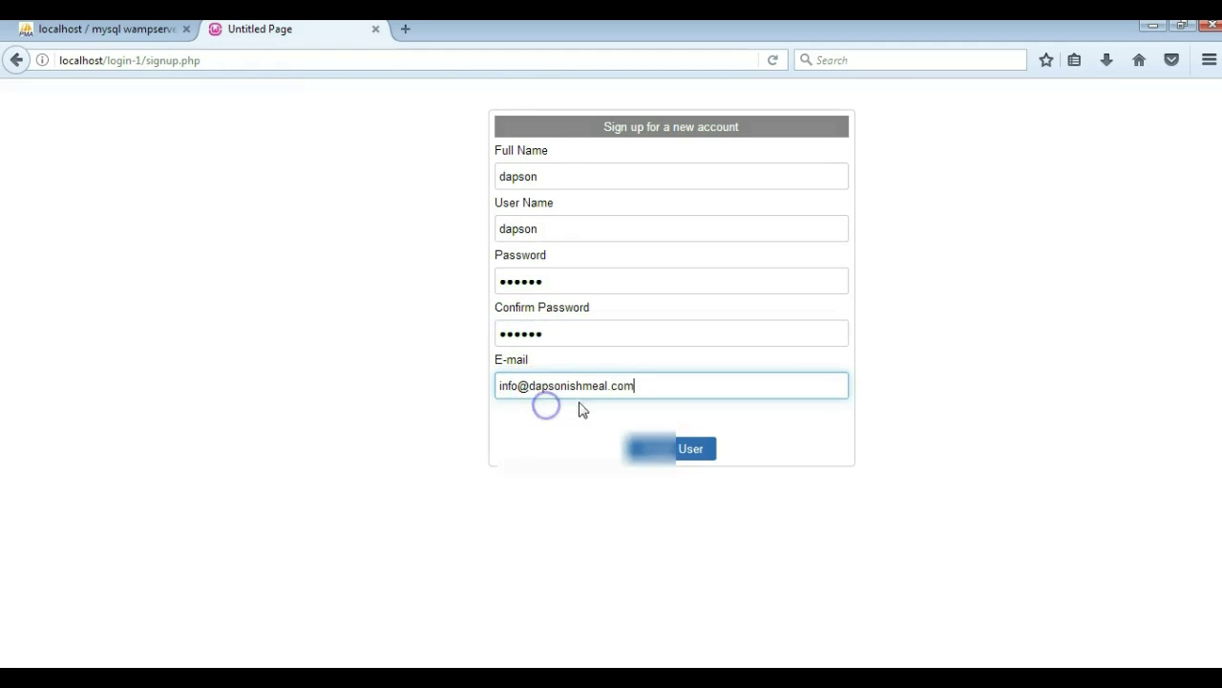
pyautogui.click(694, 449)
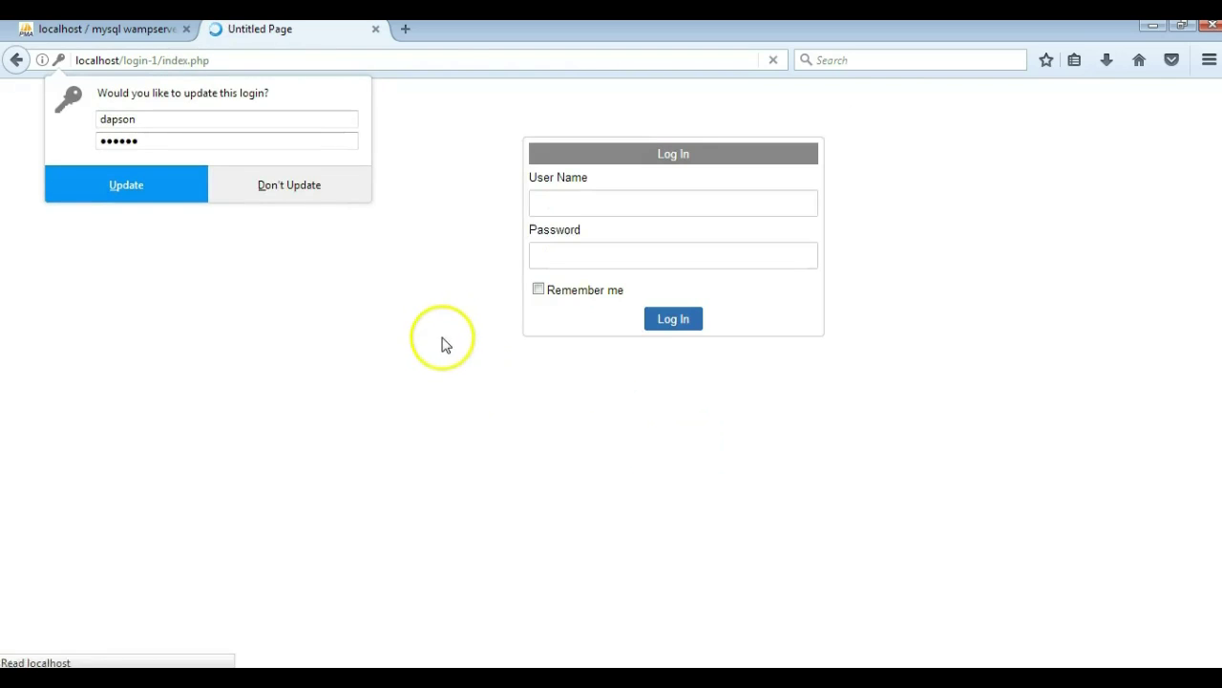
# Close Firefox's 'update this login?' popup, leaving the empty Log In page.
pyautogui.click(425, 138)
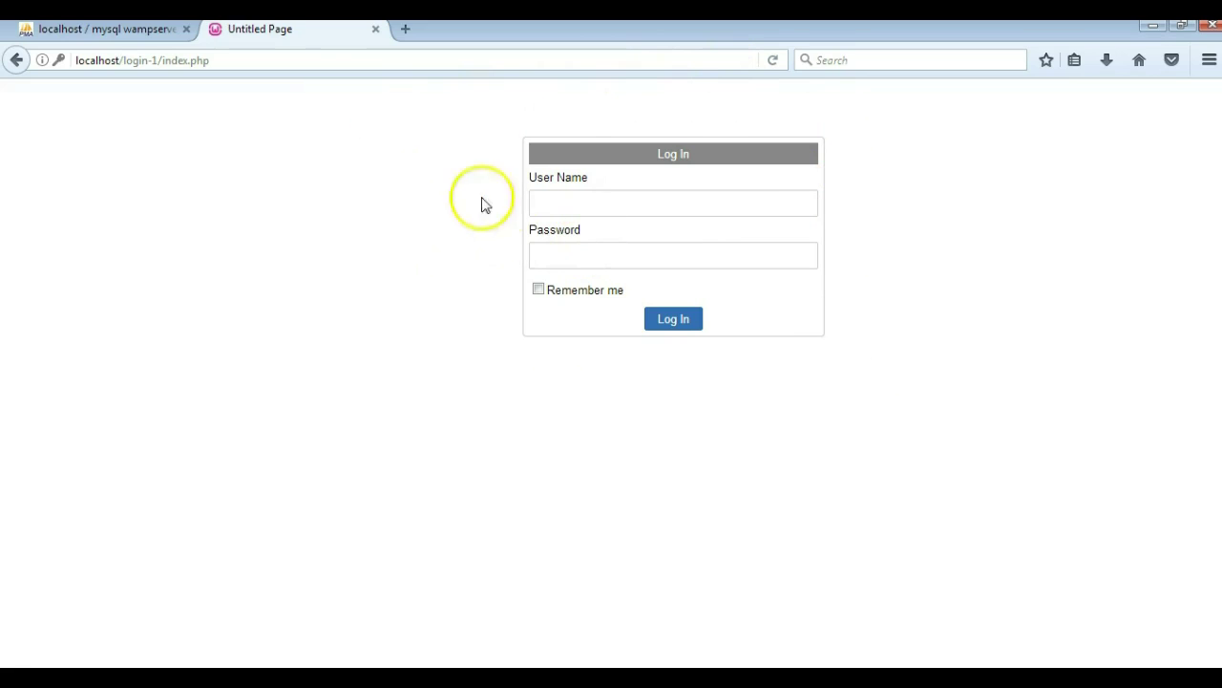
pyautogui.click(264, 60)
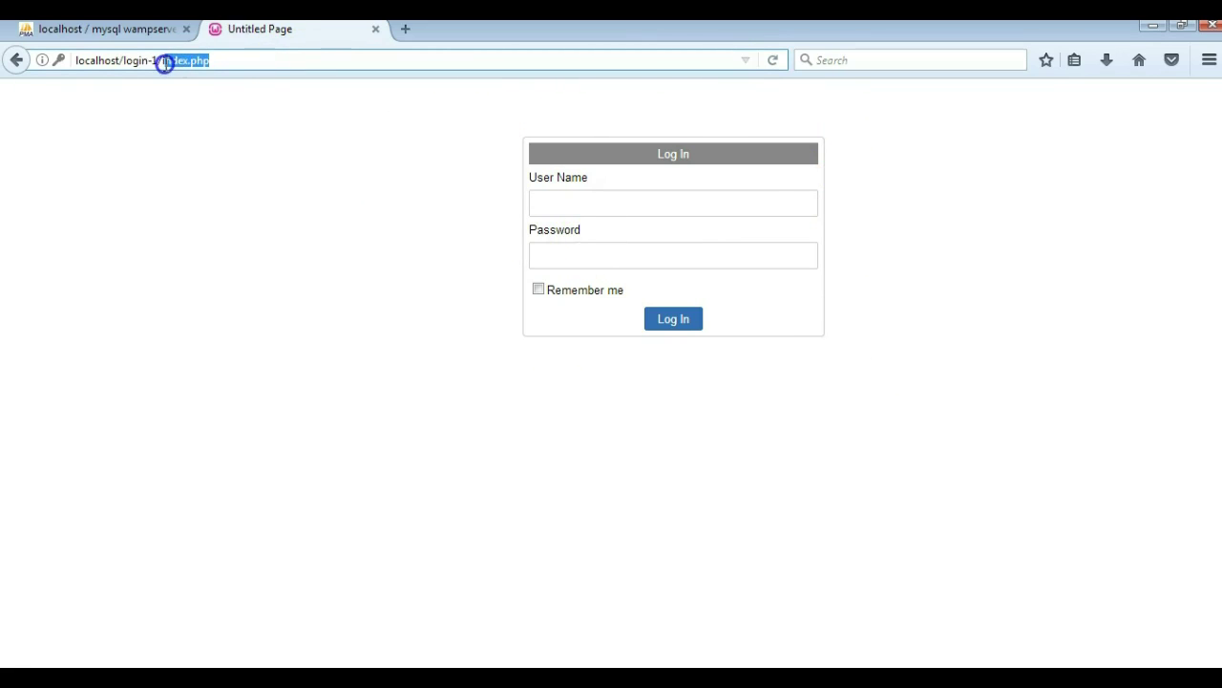
# Load admin.php and sign in with the prefilled administrator password.
pyautogui.write('adm')
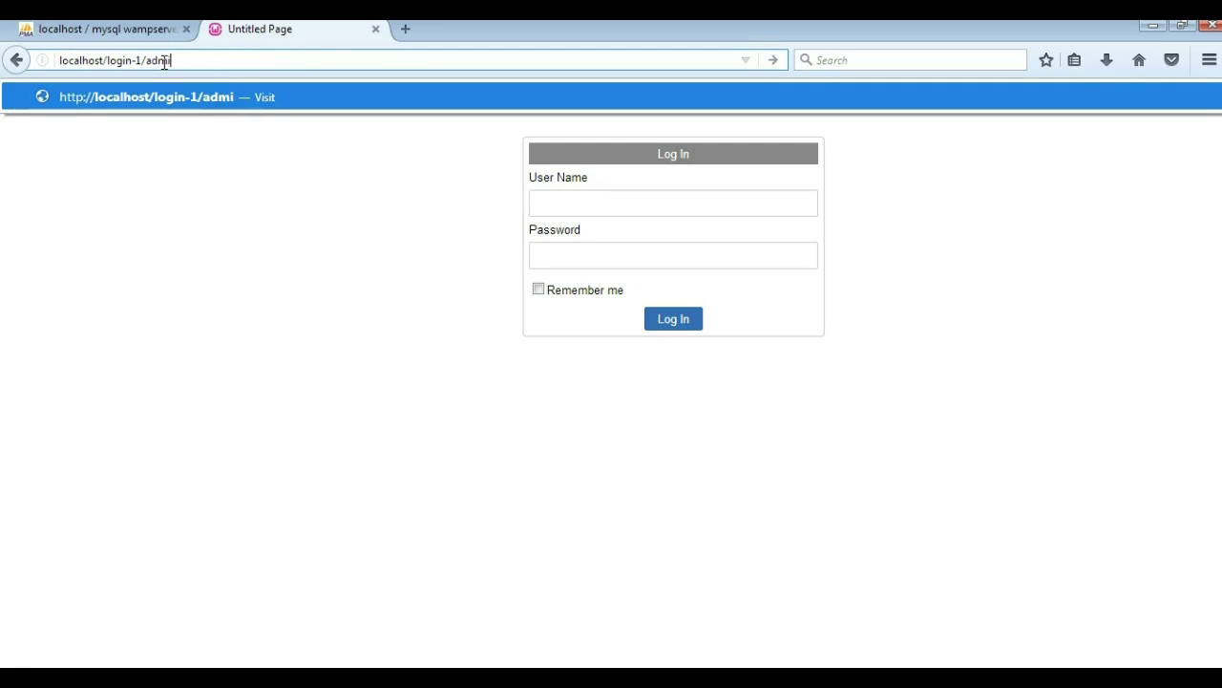
pyautogui.write('in.php')
pyautogui.press('Return')
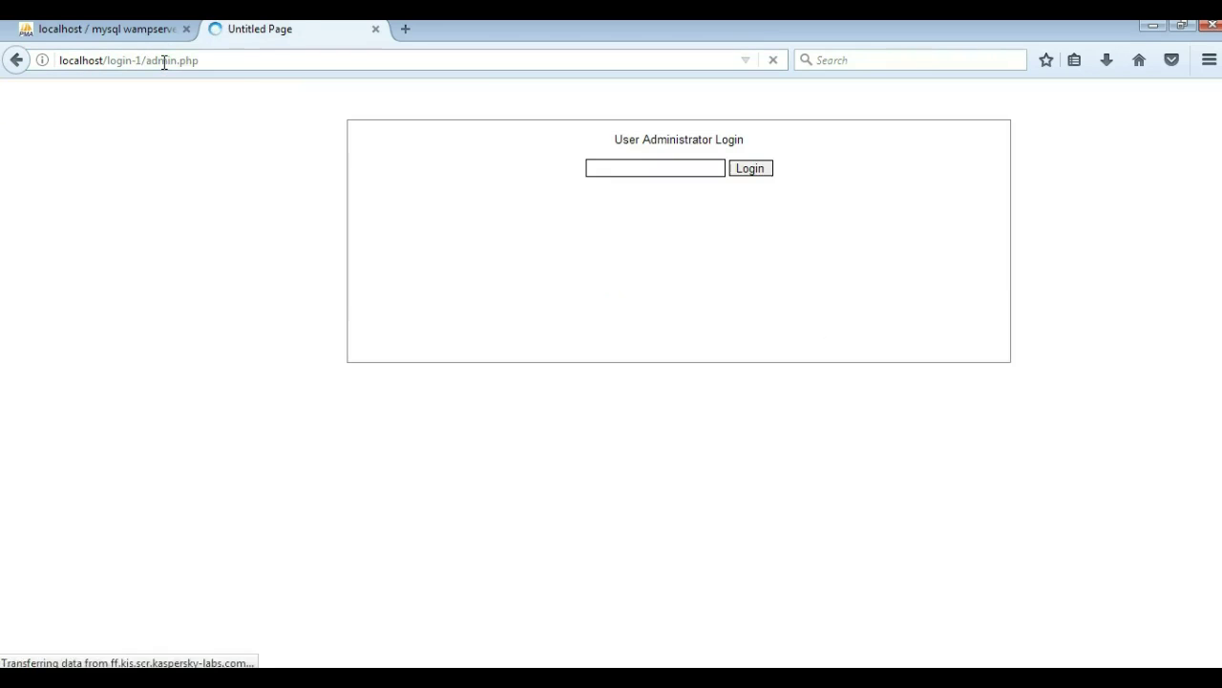
pyautogui.doubleClick(655, 169)
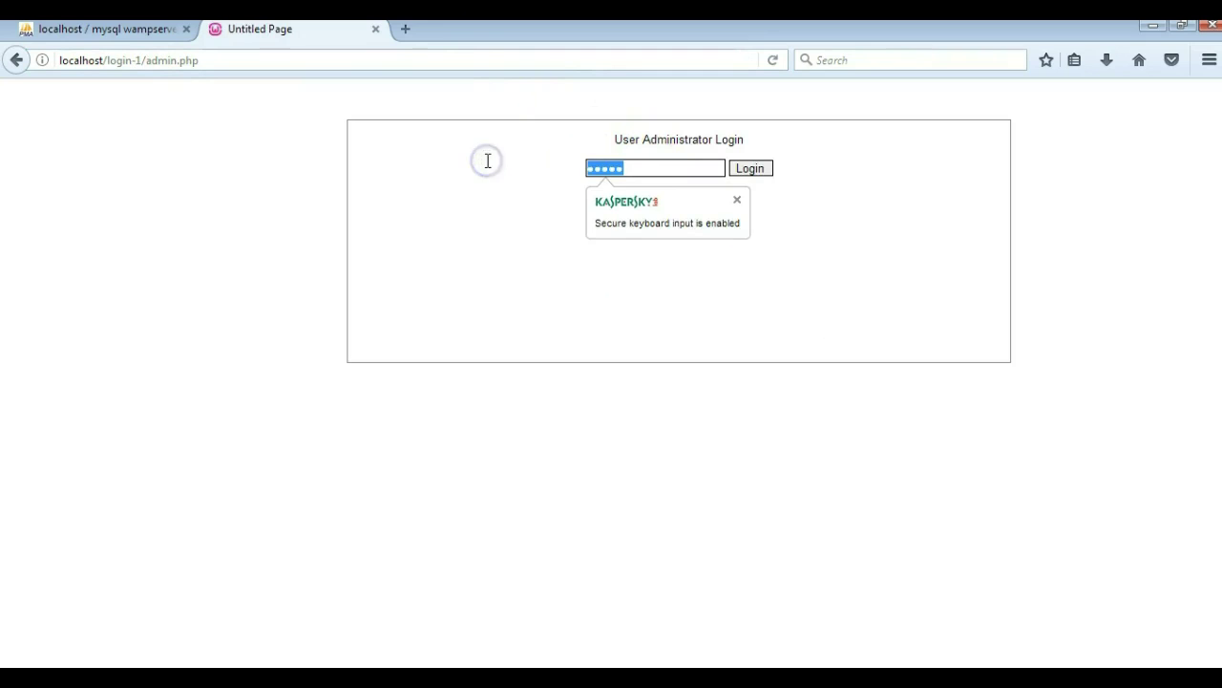
pyautogui.press('Return')
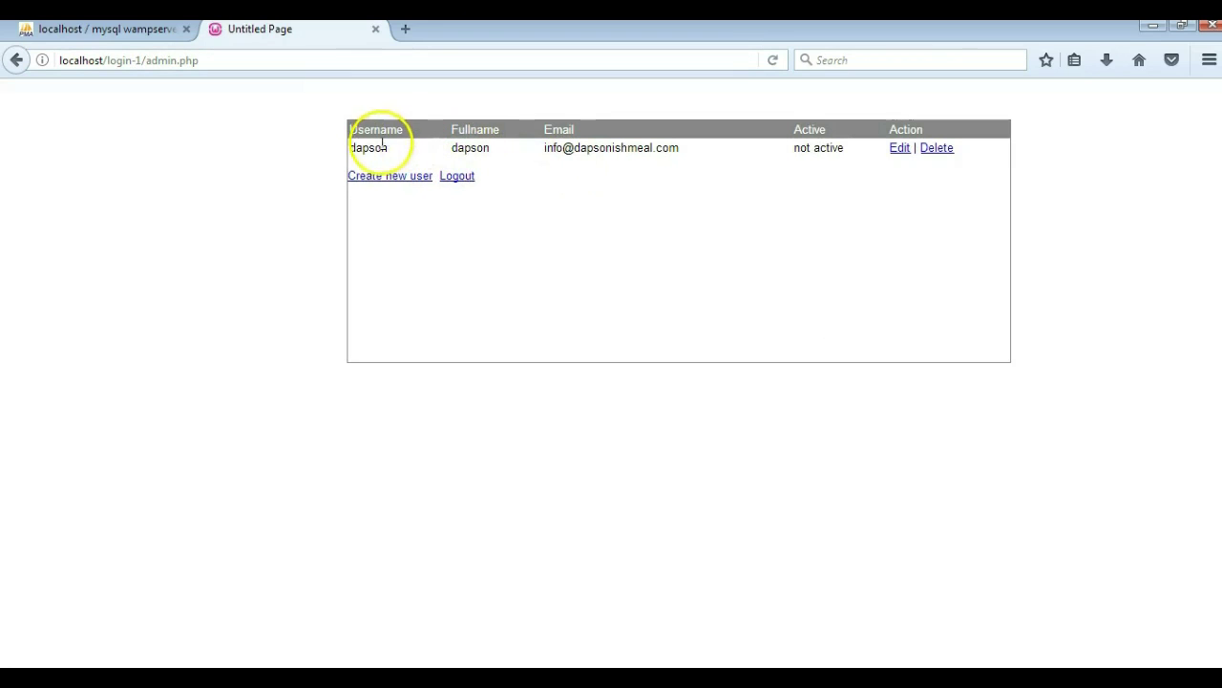
# Set the new user's account status to Active and save it.
pyautogui.click(900, 149)
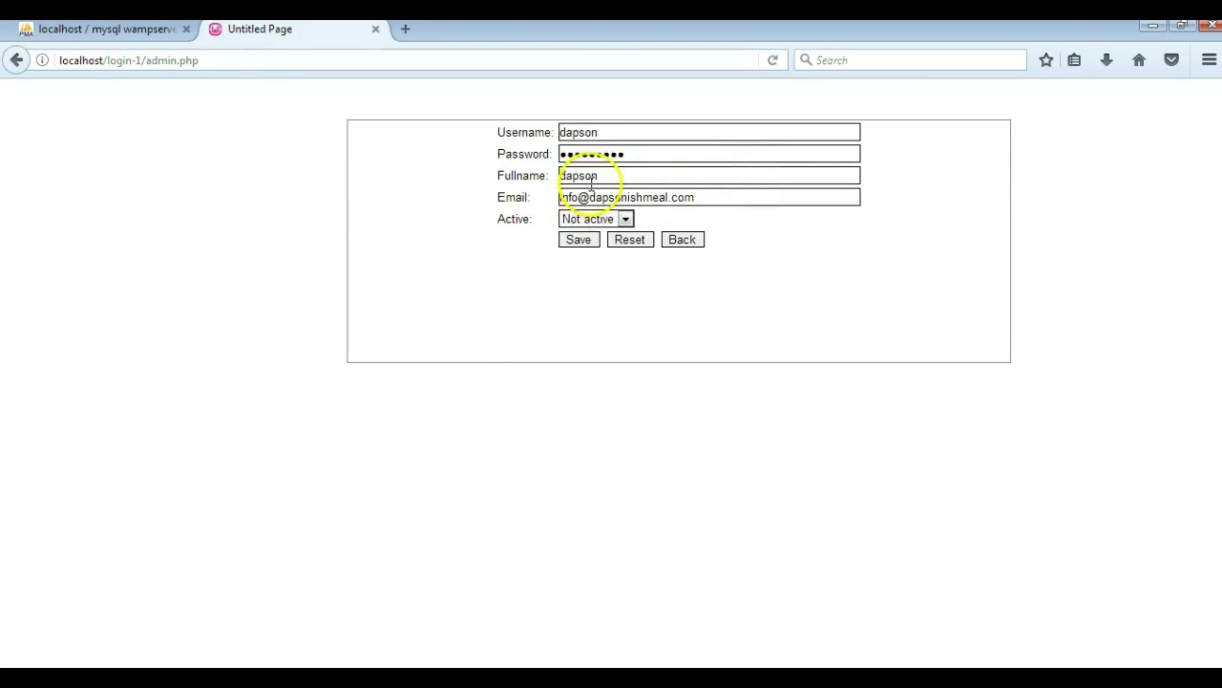
pyautogui.click(580, 220)
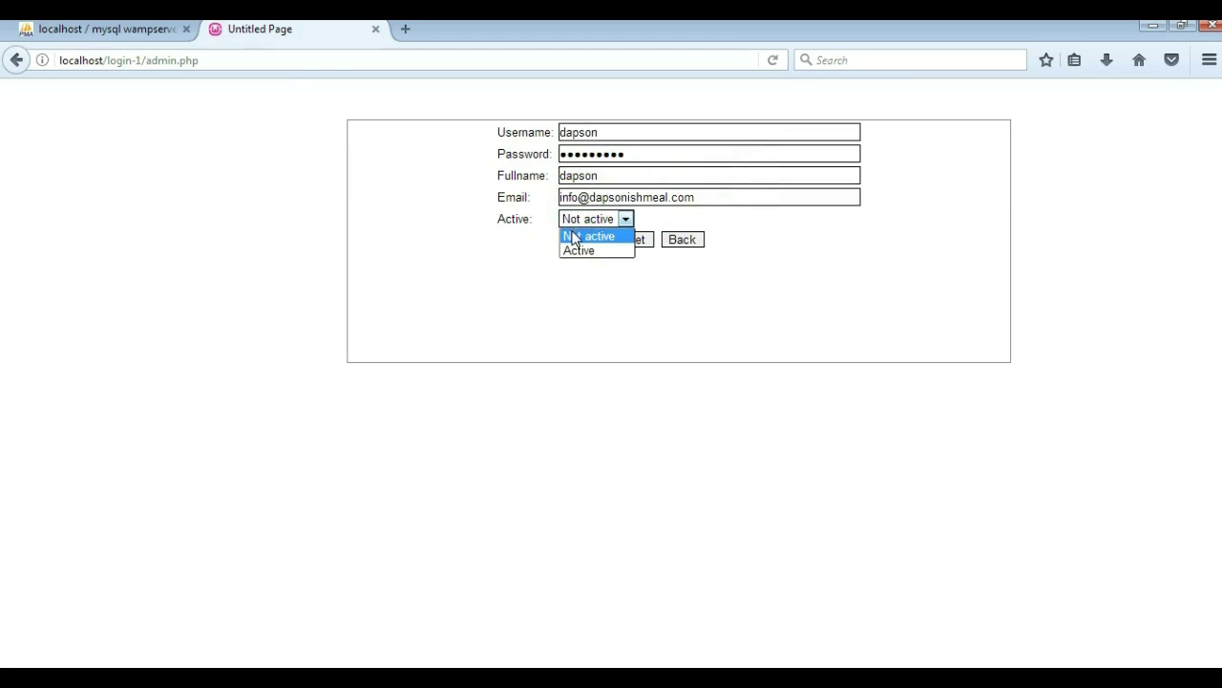
pyautogui.click(578, 250)
pyautogui.click(579, 240)
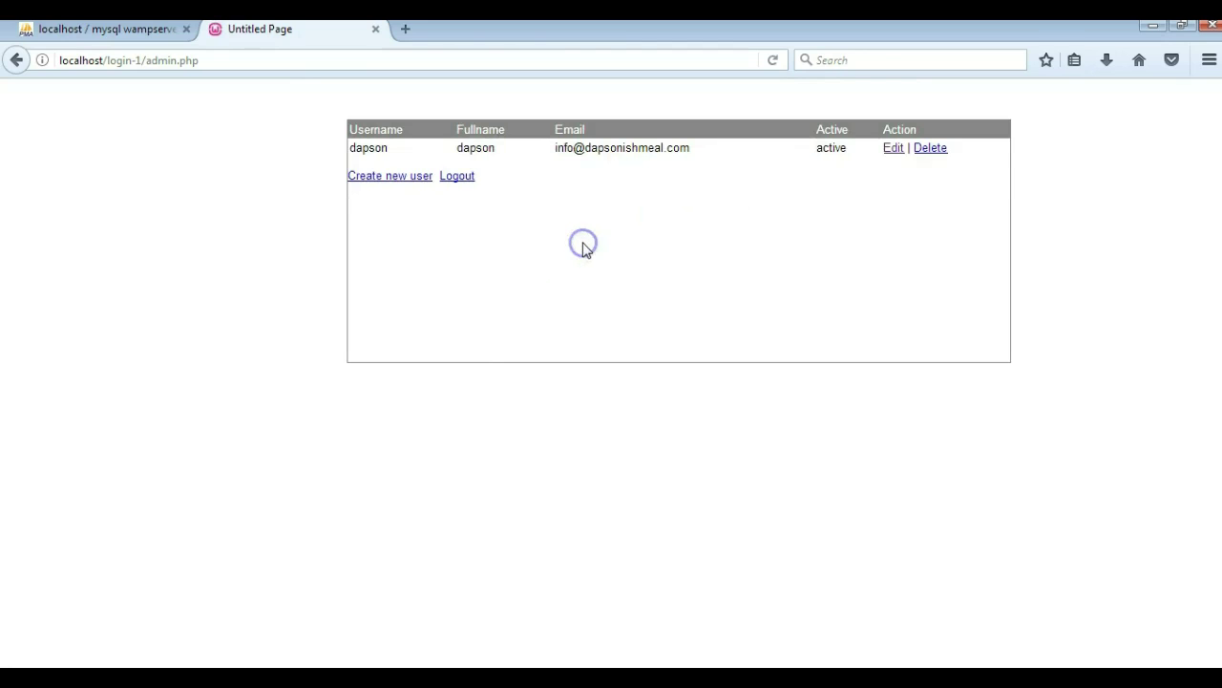
pyautogui.click(228, 60)
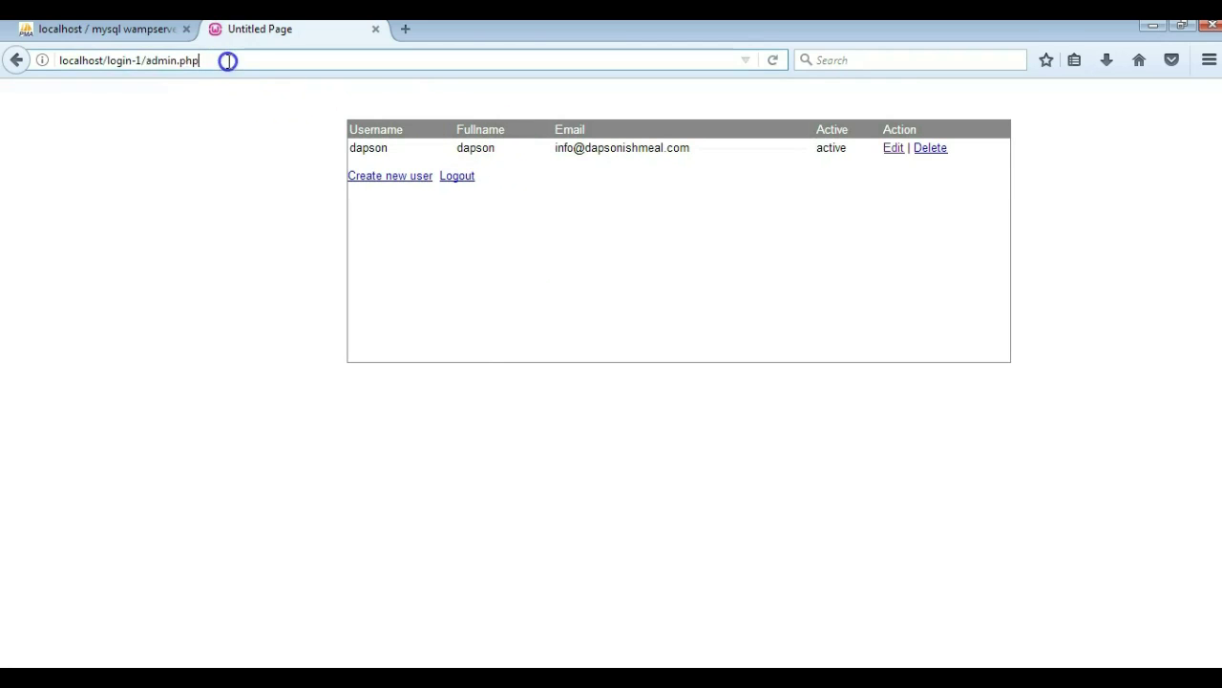
# Log out of the admin page and return to the site's main login page.
pyautogui.click(460, 179)
pyautogui.moveTo(202, 66); pyautogui.dragTo(168, 61)
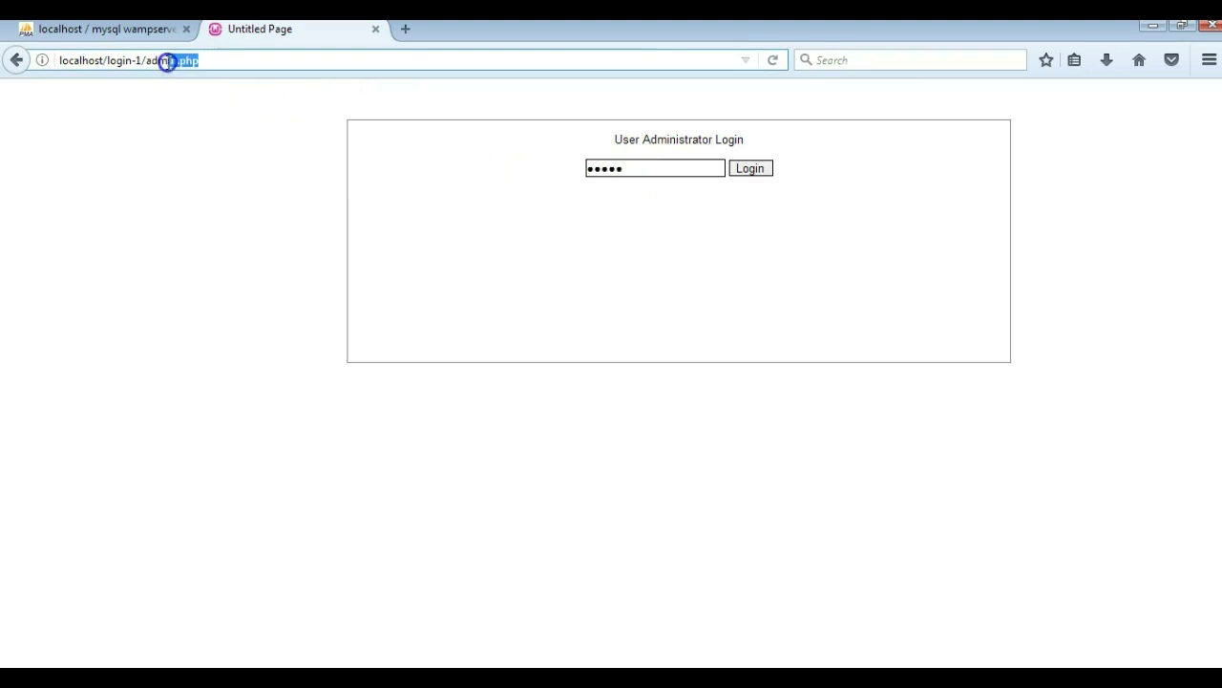
pyautogui.press('BackSpace')
pyautogui.press('Return')
# Try logging in with the new user name and password.
pyautogui.click(544, 197)
pyautogui.write('dapson')
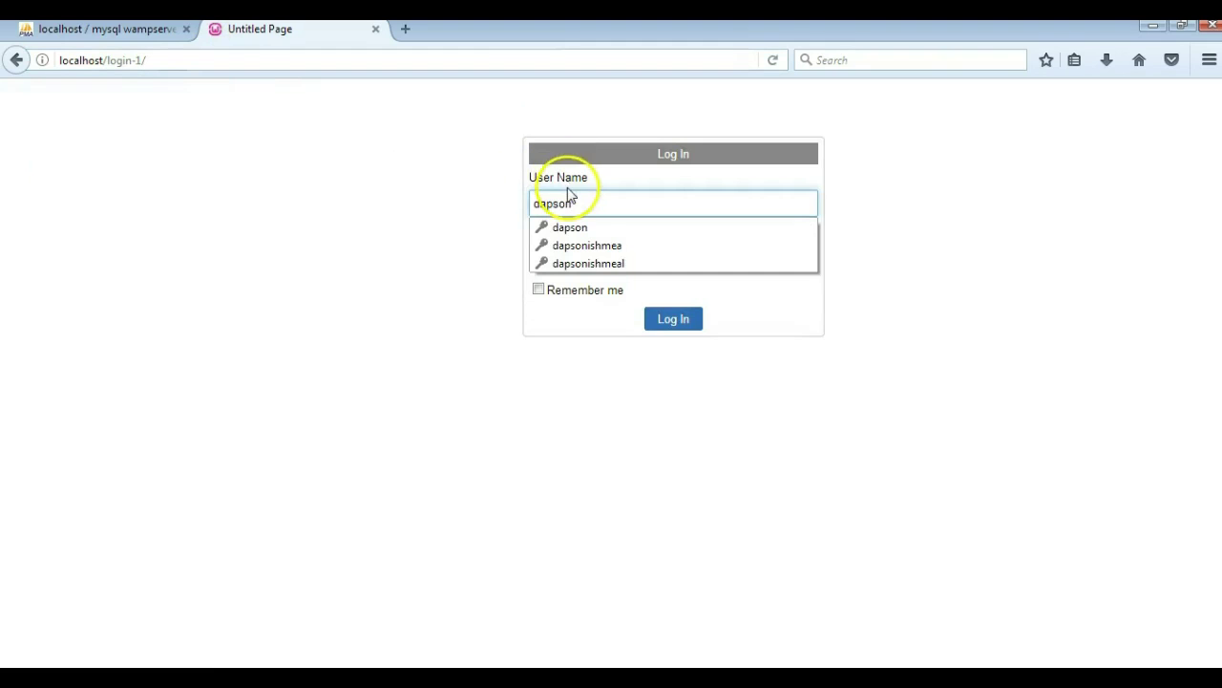
pyautogui.click(464, 188)
pyautogui.click(540, 254)
pyautogui.write('****')
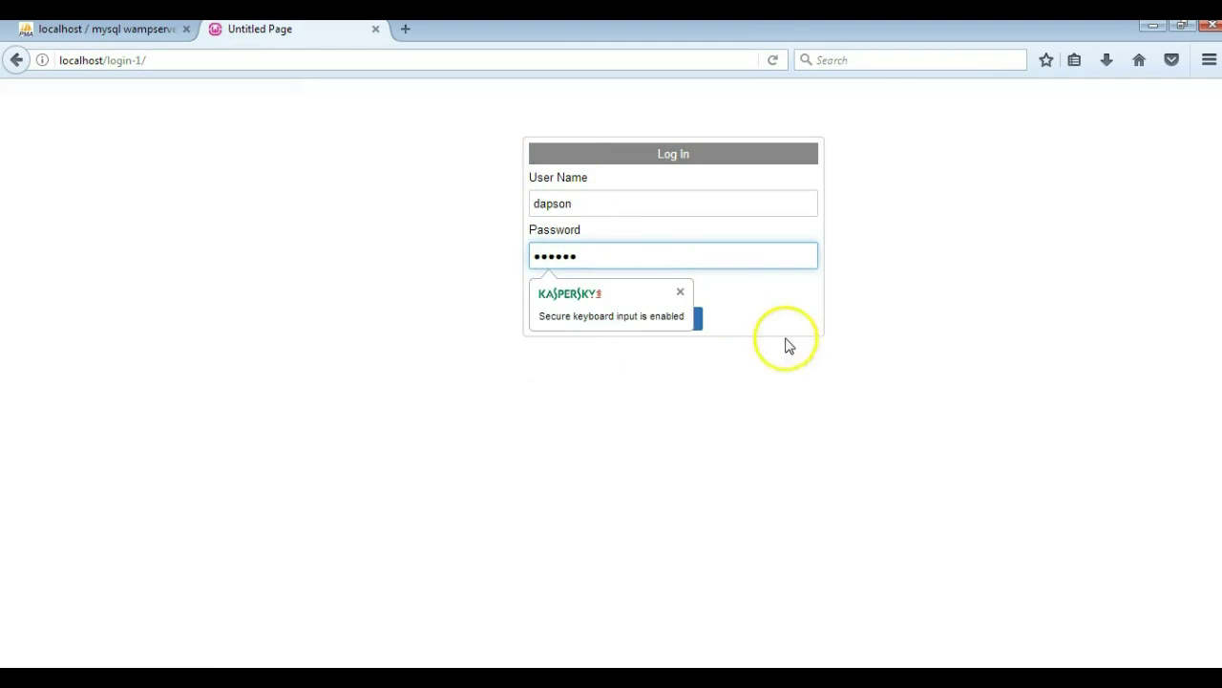
pyautogui.write('**')
pyautogui.click(684, 325)
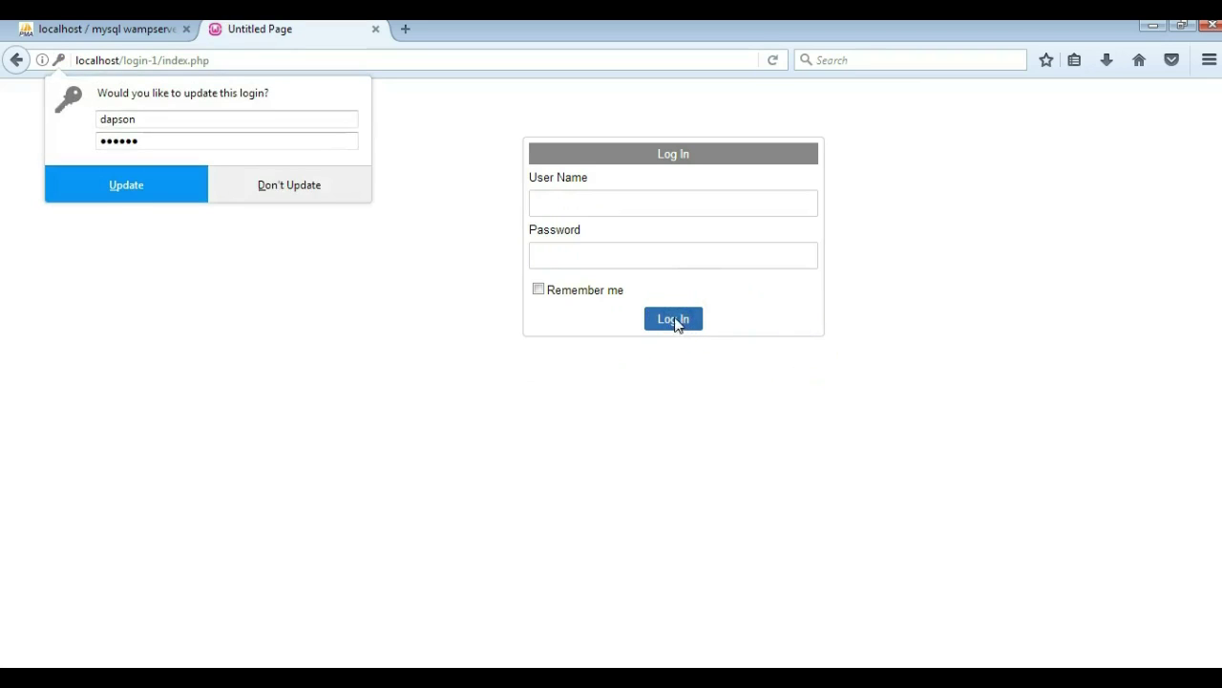
# Retry the login with the saved credentials, then return to Web Builder's index page.
pyautogui.click(599, 204)
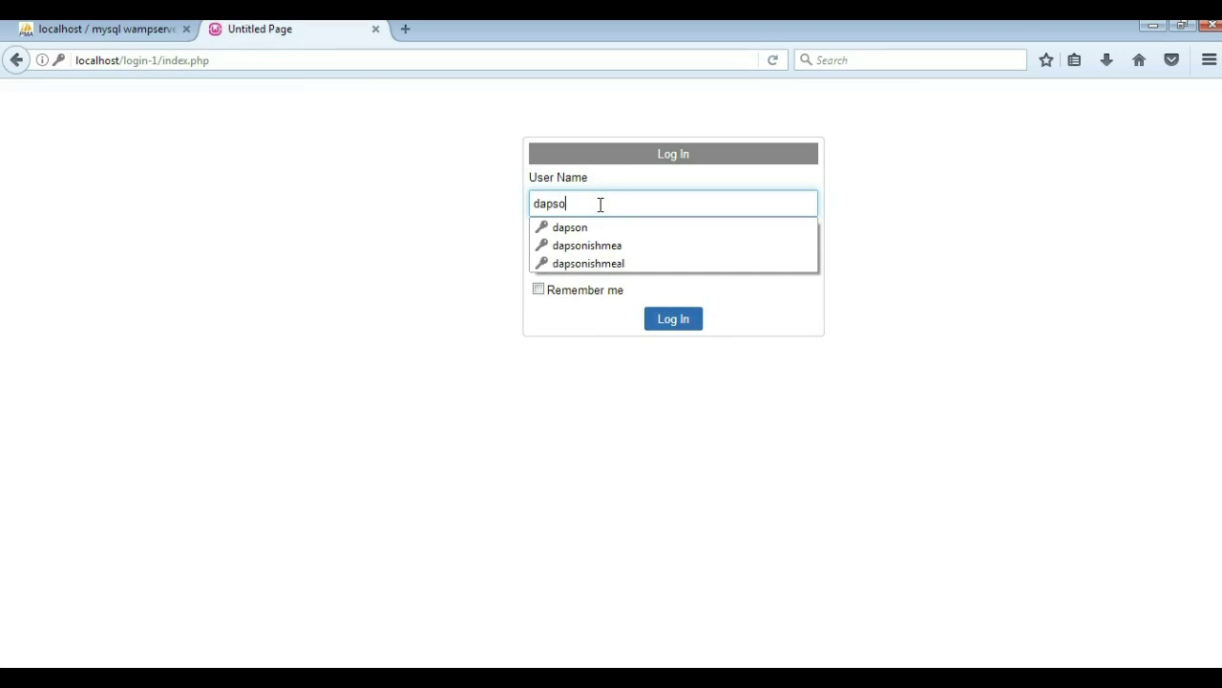
pyautogui.write('n')
pyautogui.press('Tab')
pyautogui.click(595, 230)
pyautogui.moveTo(611, 249); pyautogui.dragTo(472, 251)
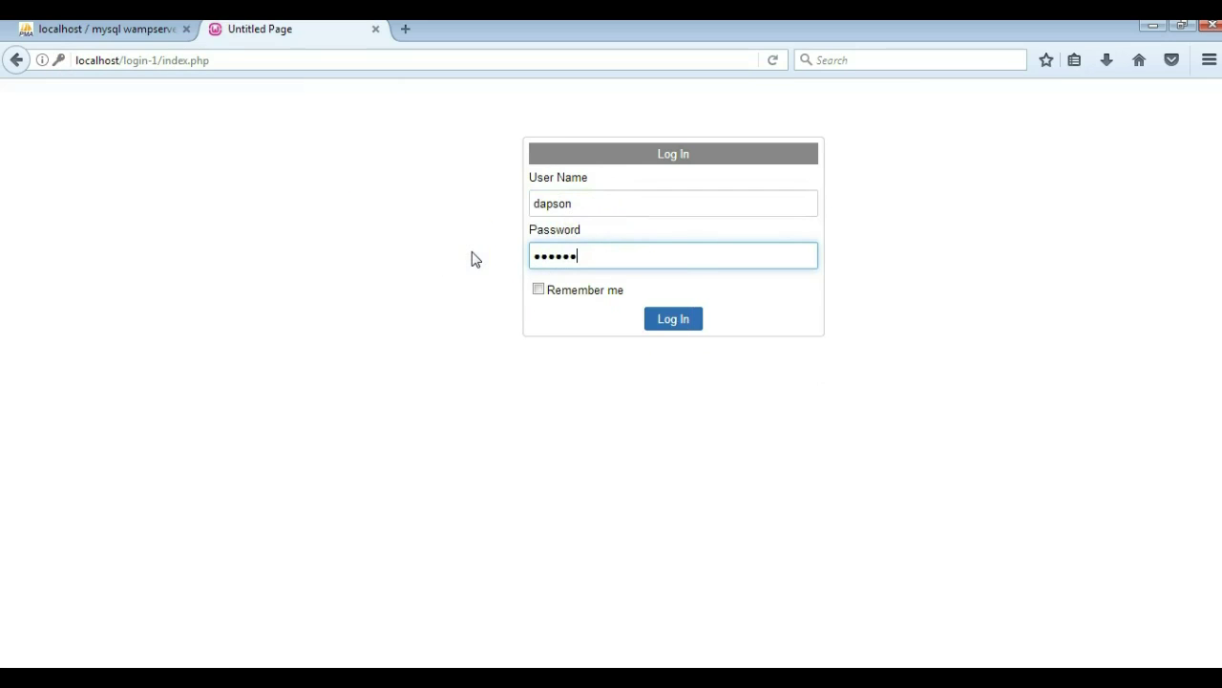
pyautogui.moveTo(560, 254); pyautogui.dragTo(482, 257)
pyautogui.click(655, 315)
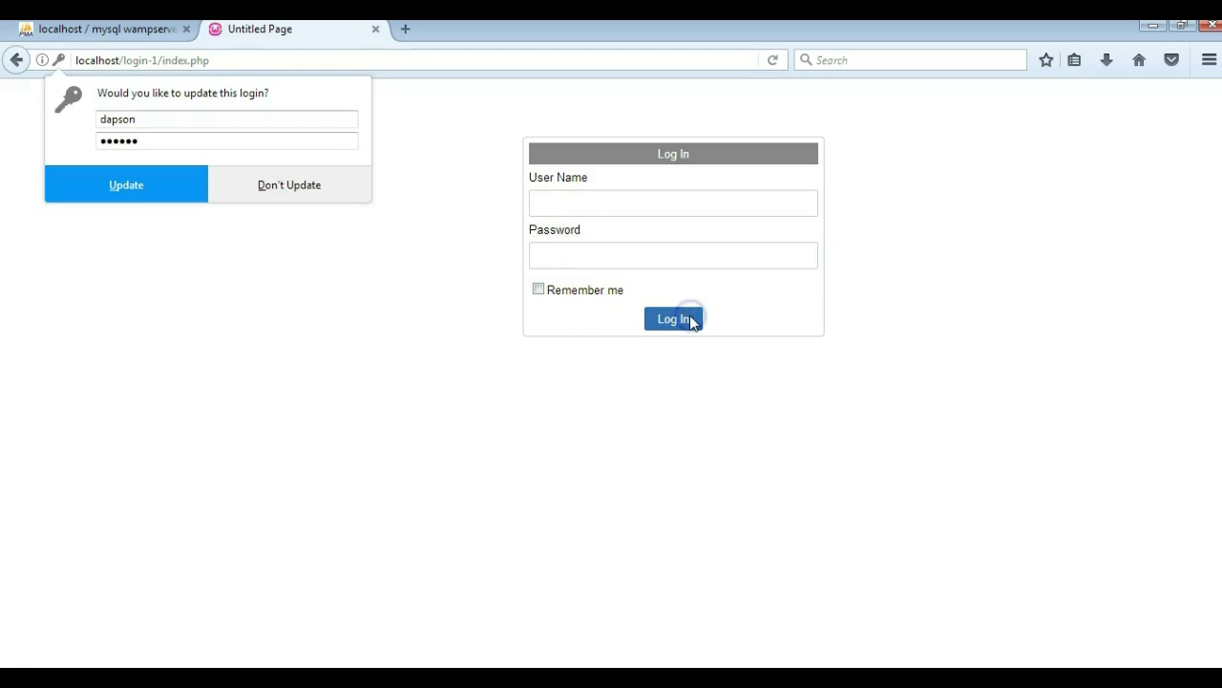
pyautogui.click(420, 213)
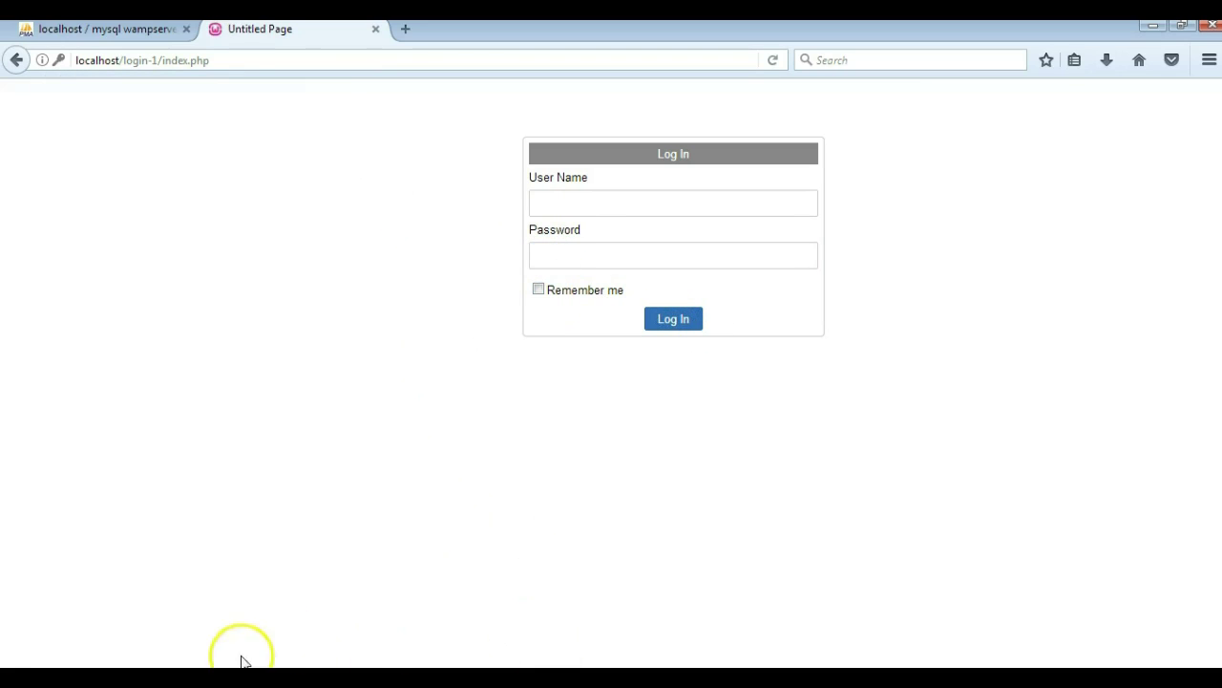
pyautogui.click(237, 659)
pyautogui.click(78, 156)
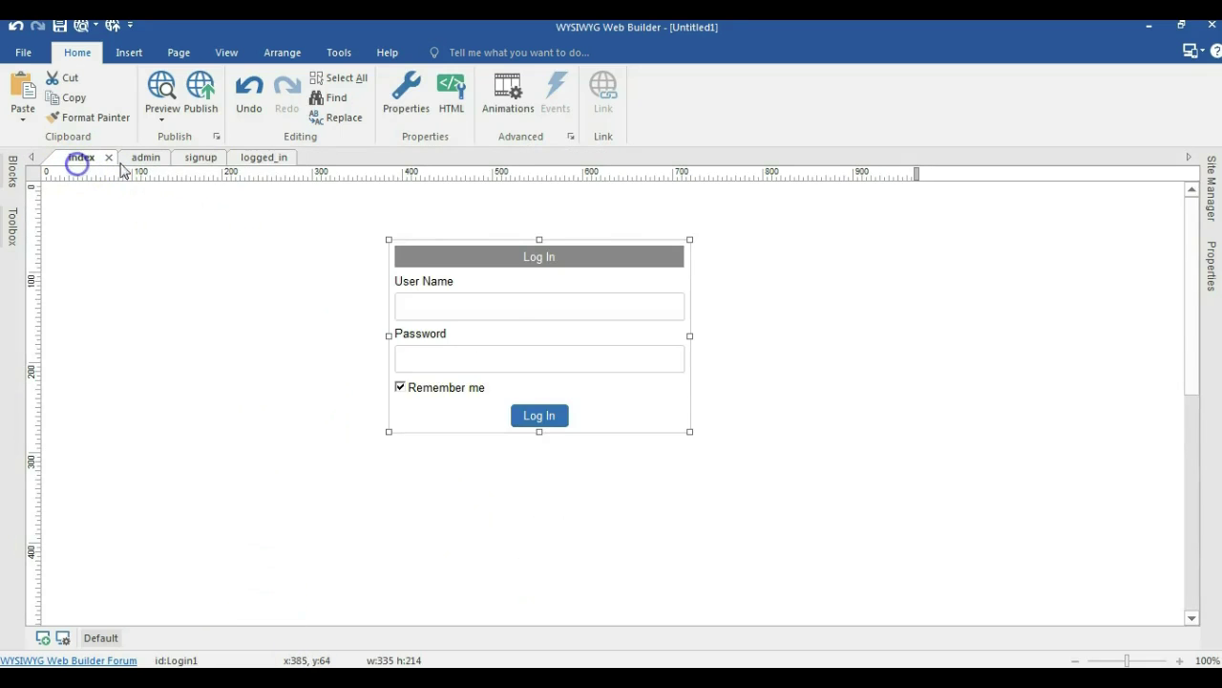
# Check the Login form's logged_in.php destination and MySQL 'login' settings, then open logged_in.
pyautogui.doubleClick(480, 294)
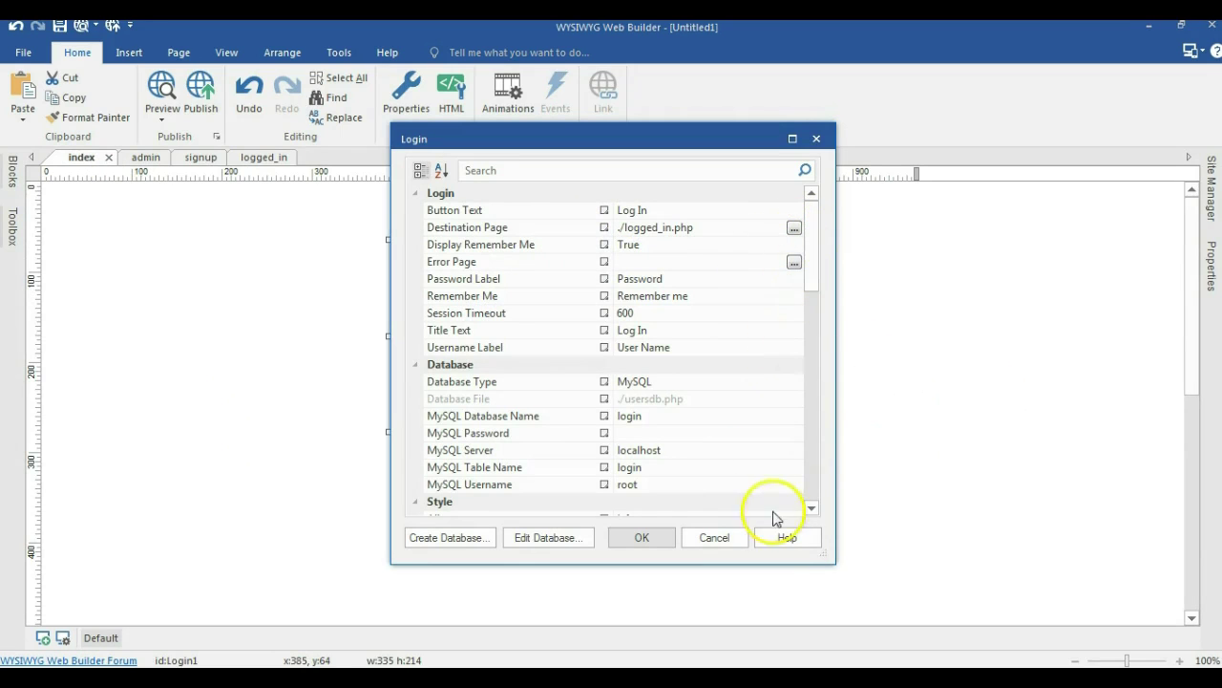
pyautogui.click(817, 230)
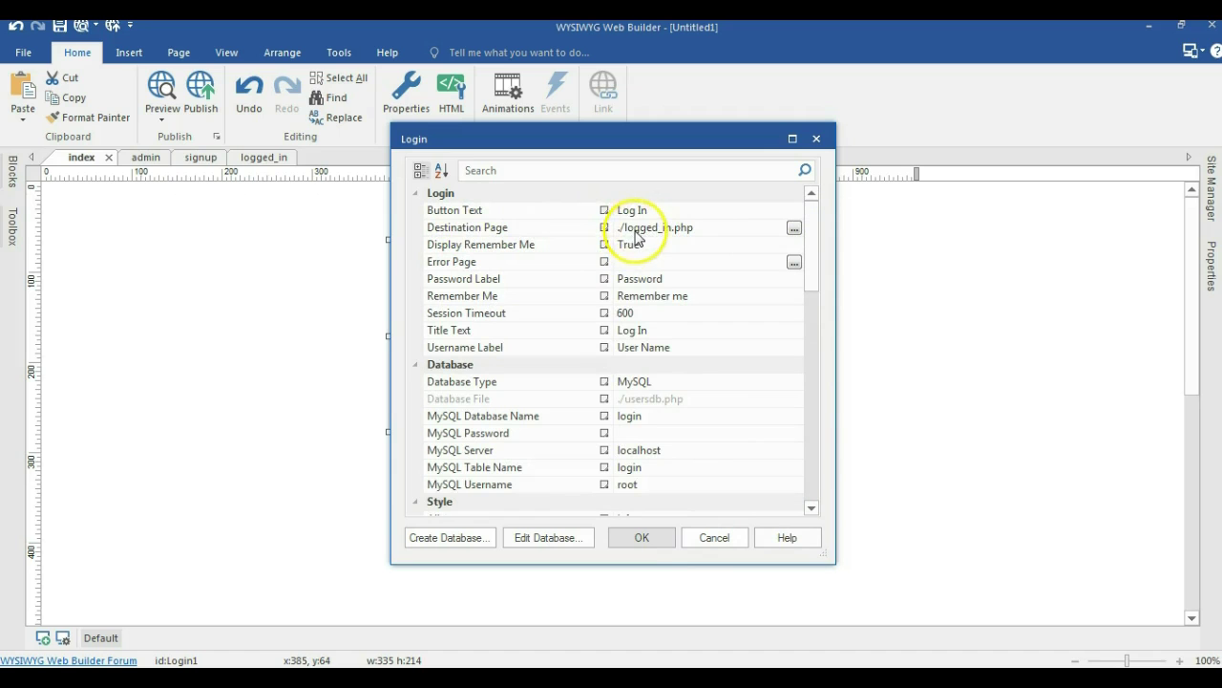
pyautogui.click(634, 538)
pyautogui.click(270, 158)
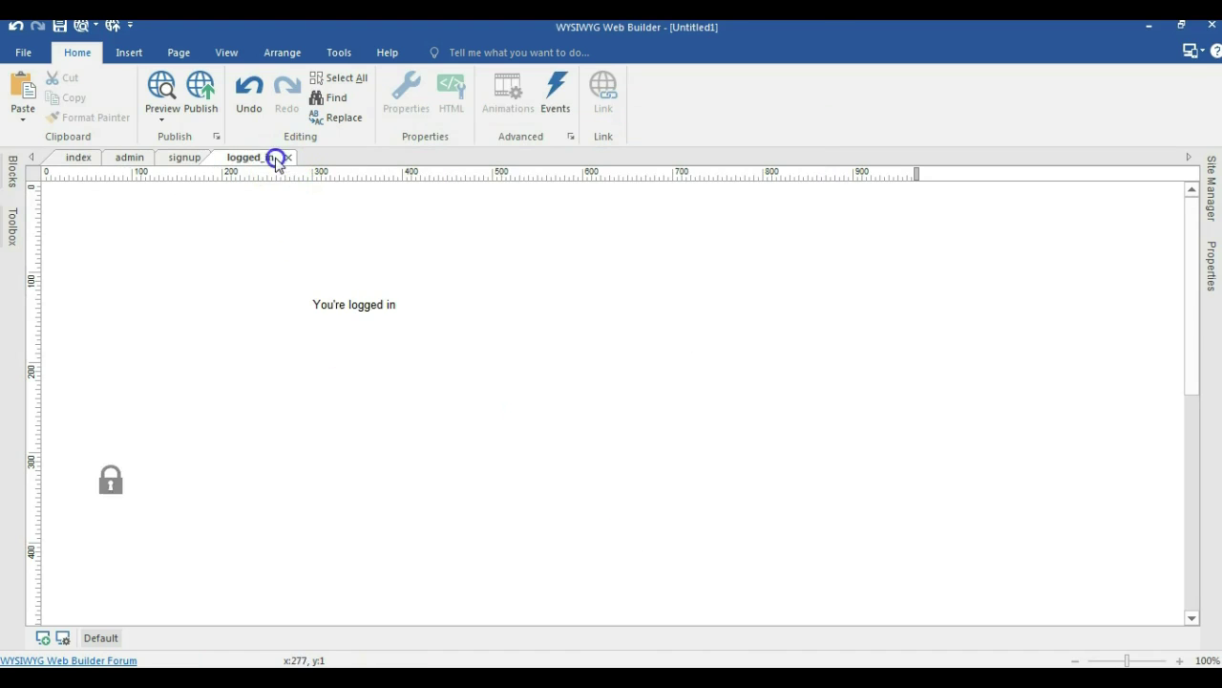
# Set the logged_in page's access-denied page to signup.php in Protect Page.
pyautogui.rightClick(786, 296)
pyautogui.click(843, 526)
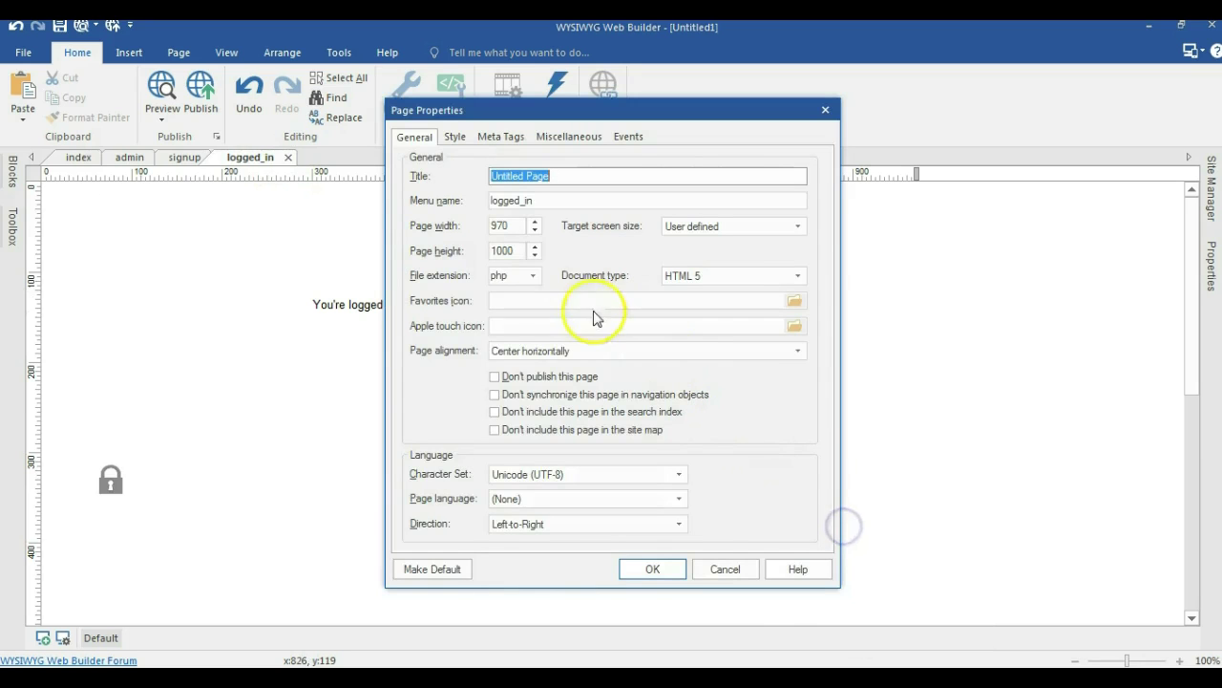
pyautogui.click(681, 570)
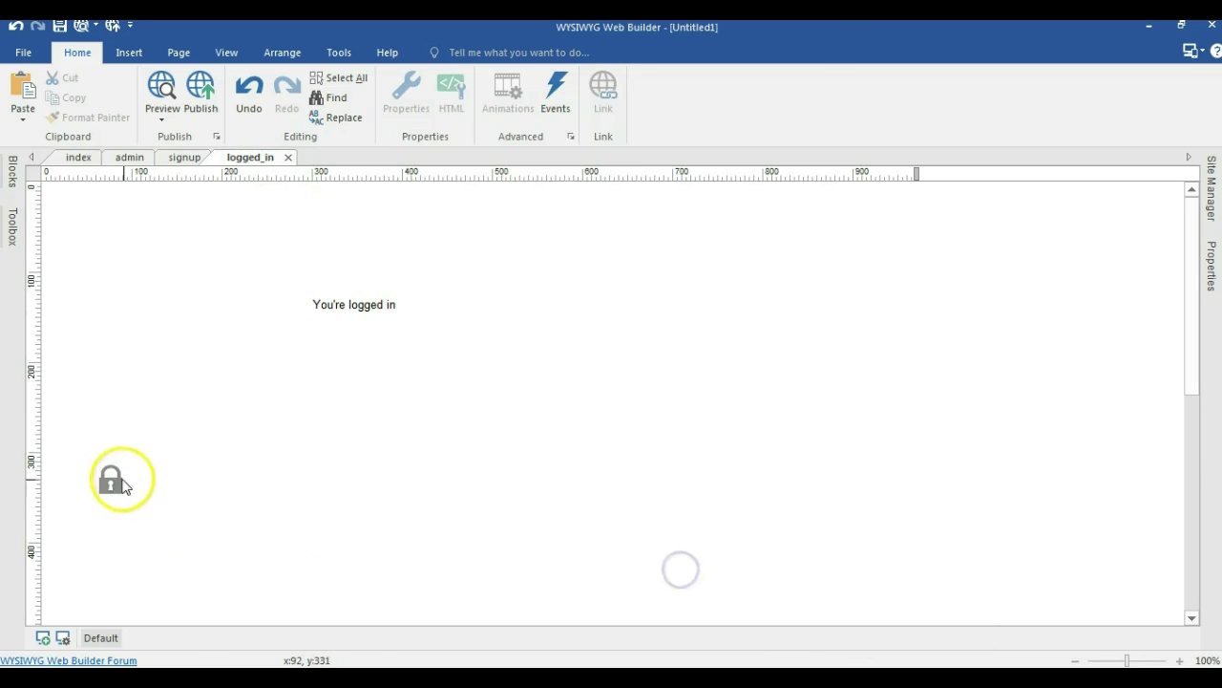
pyautogui.doubleClick(122, 485)
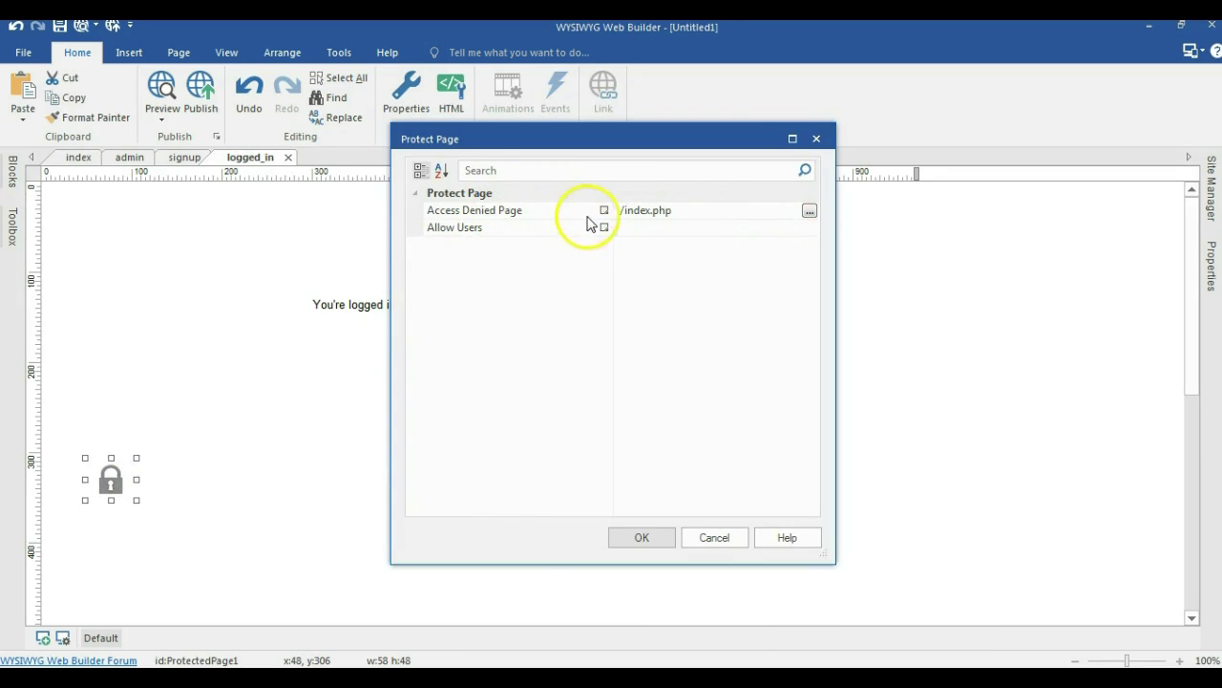
pyautogui.click(808, 210)
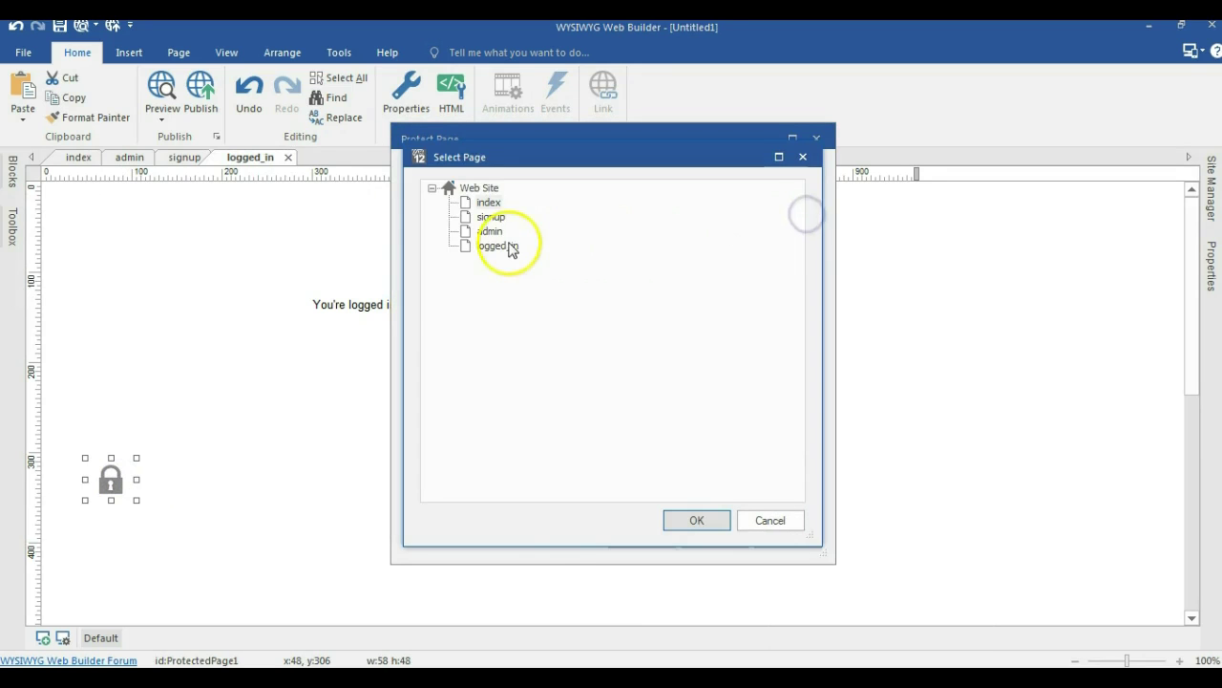
pyautogui.doubleClick(493, 216)
pyautogui.click(651, 536)
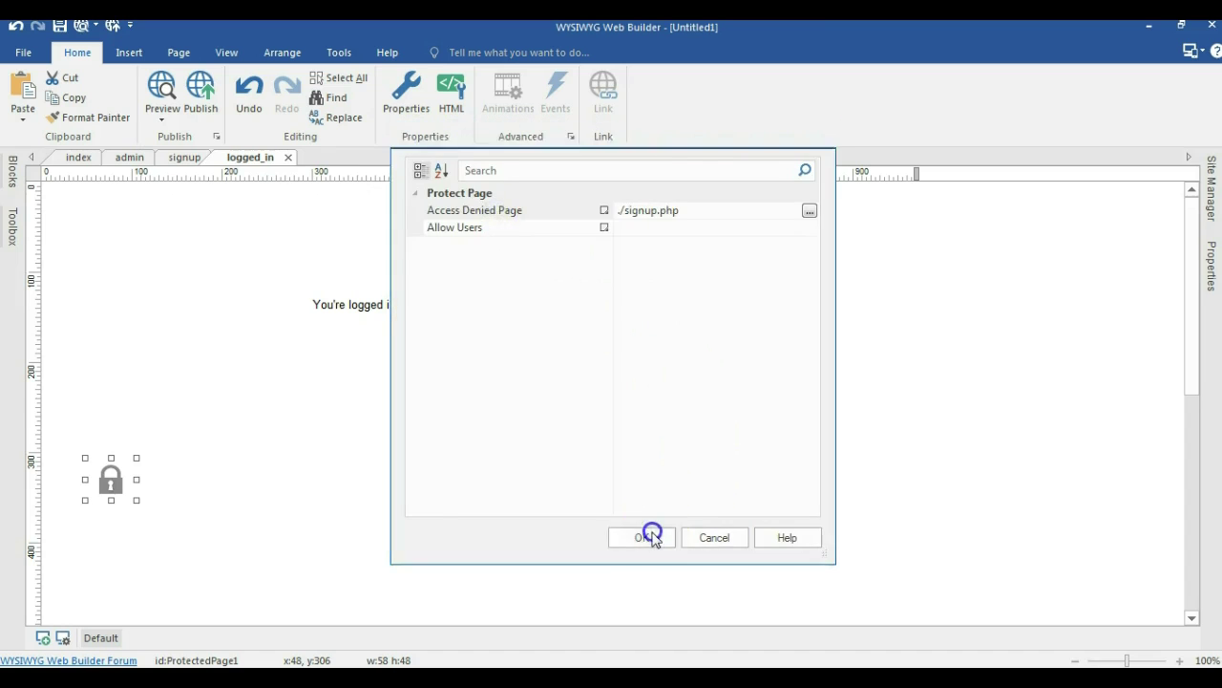
# Publish the entire site to the local login-1 folder.
pyautogui.click(201, 90)
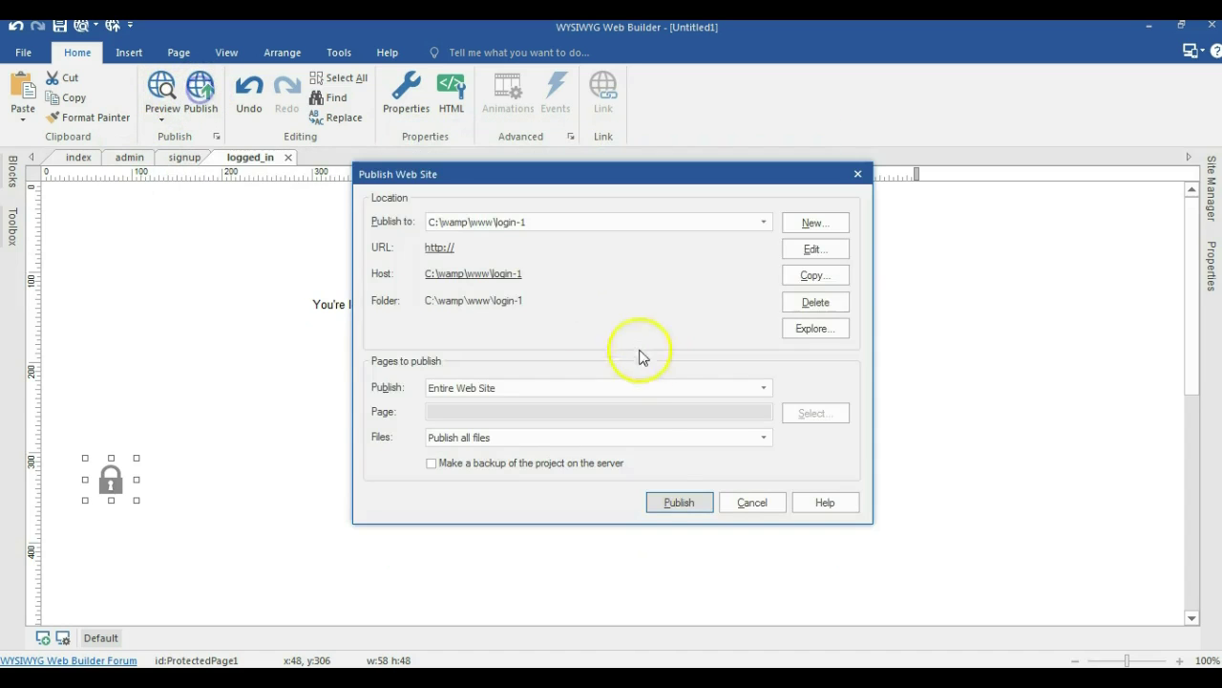
pyautogui.click(676, 502)
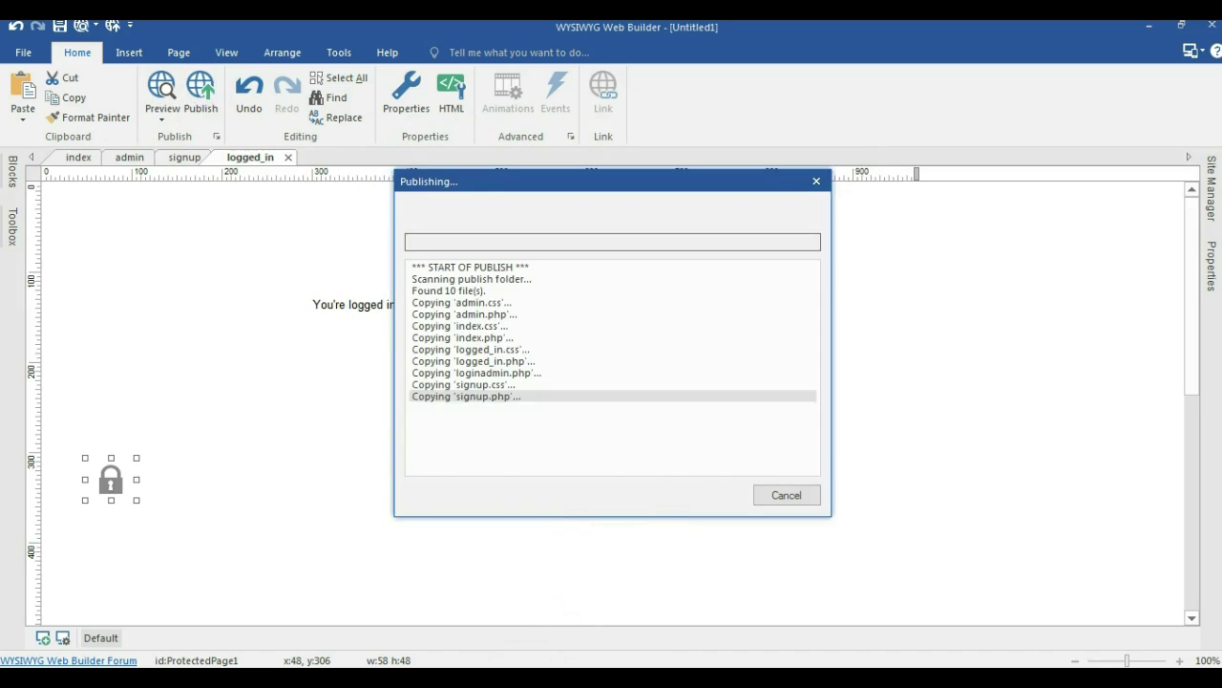
pyautogui.click(423, 658)
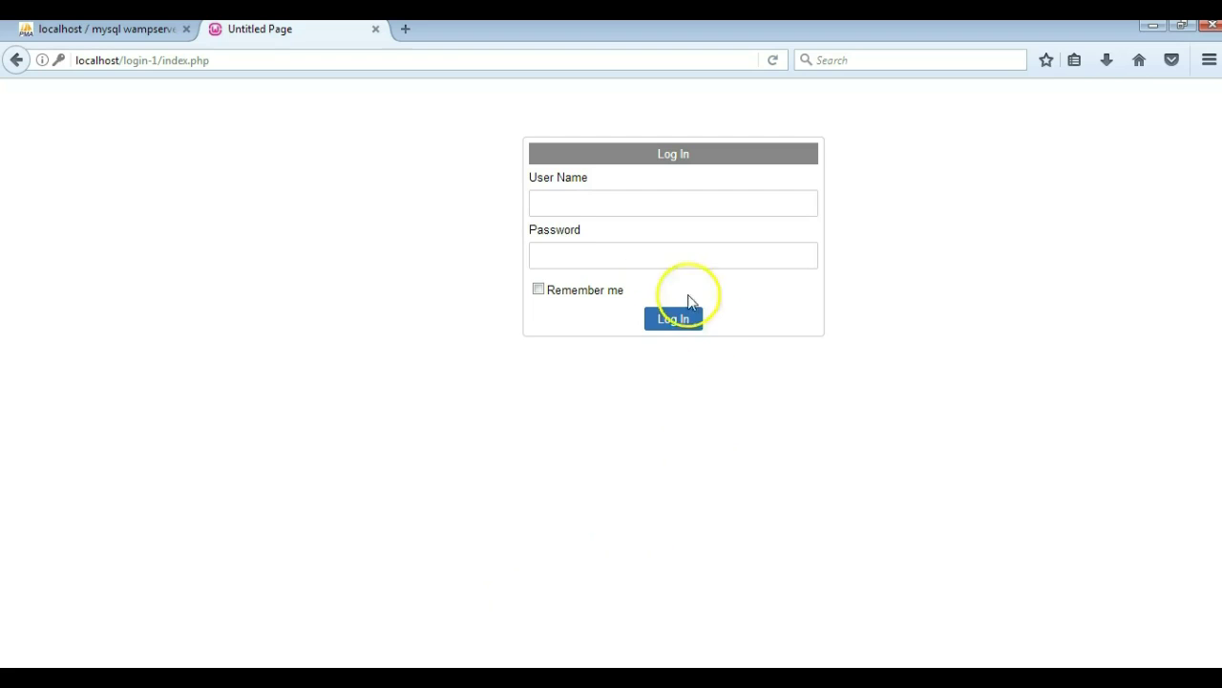
# Attempt a login using the saved user name and password.
pyautogui.click(626, 199)
pyautogui.write('da')
pyautogui.click(284, 458)
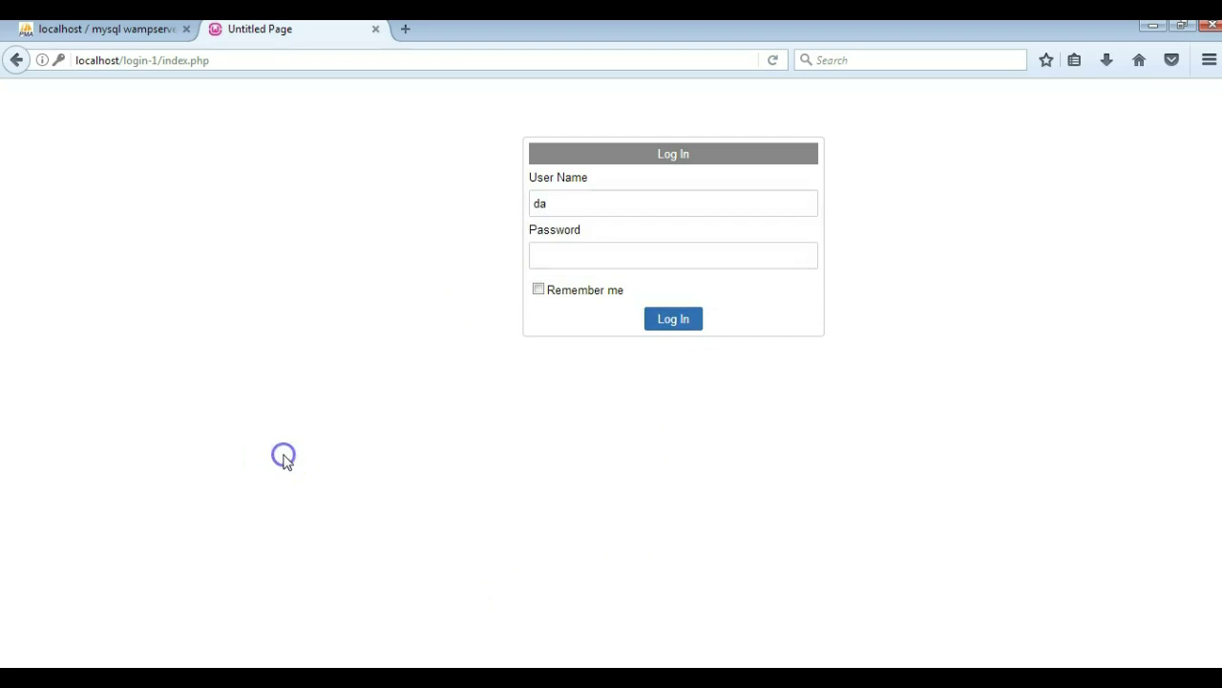
pyautogui.click(587, 204)
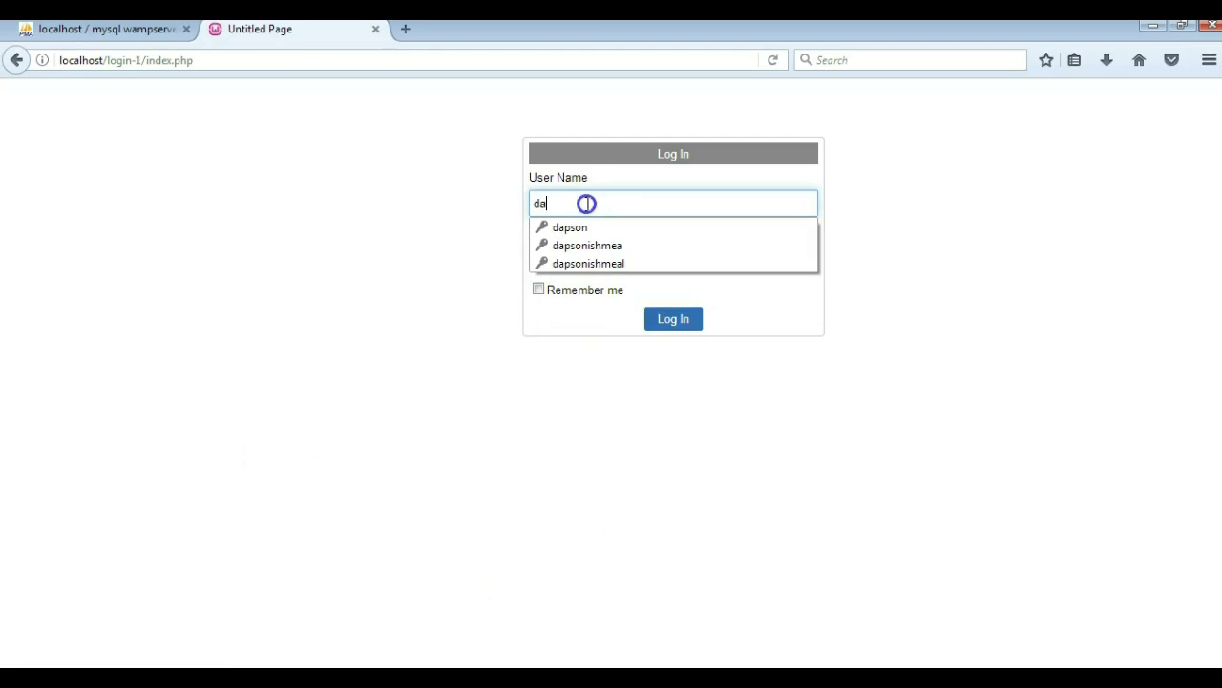
pyautogui.press('Tab')
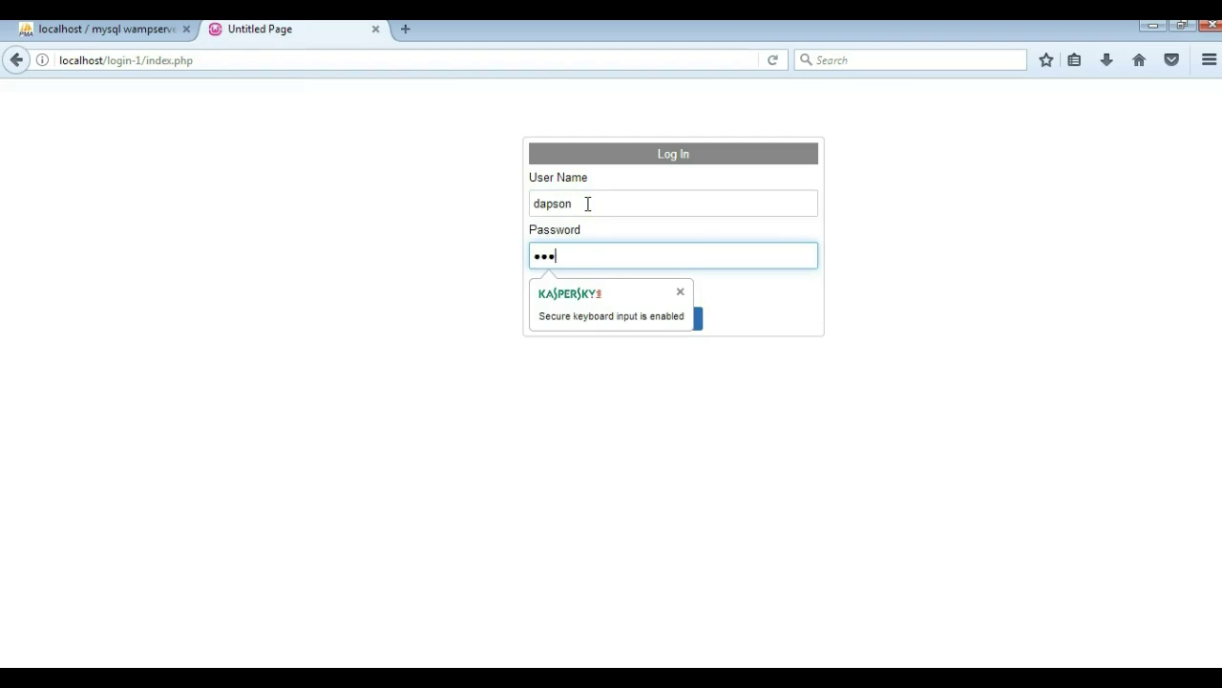
pyautogui.click(682, 321)
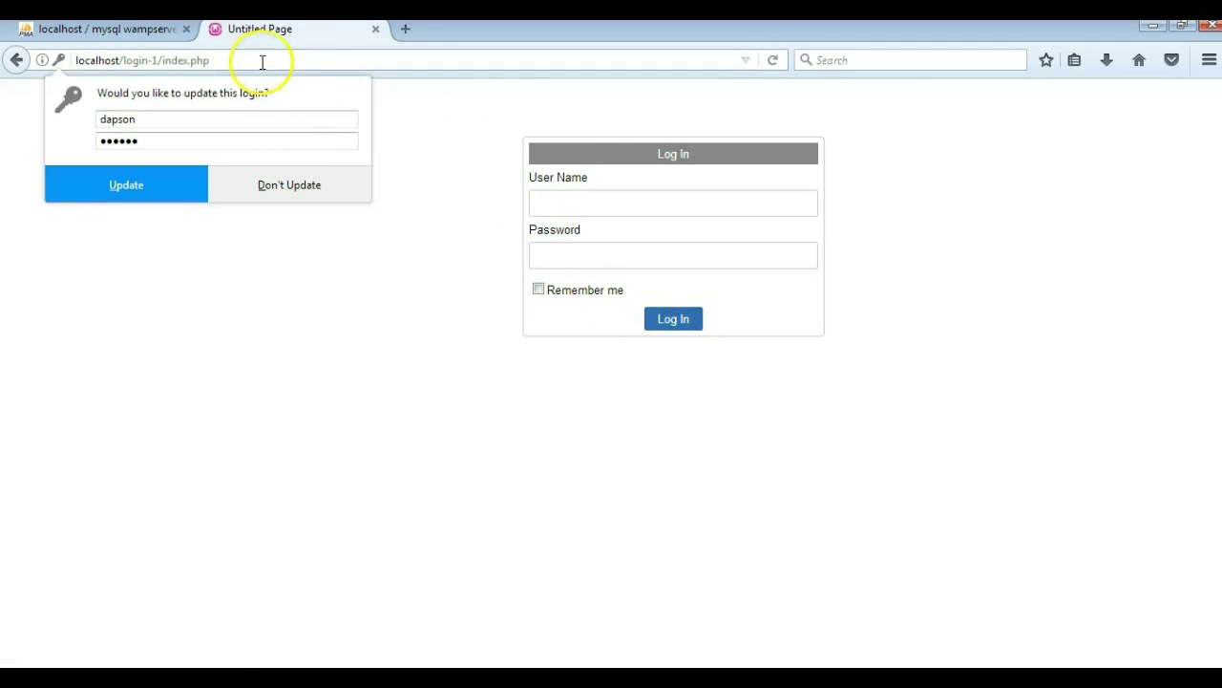
# Load localhost/login-1/admin.php and log in as administrator.
pyautogui.moveTo(214, 60); pyautogui.dragTo(164, 62)
pyautogui.write('adm')
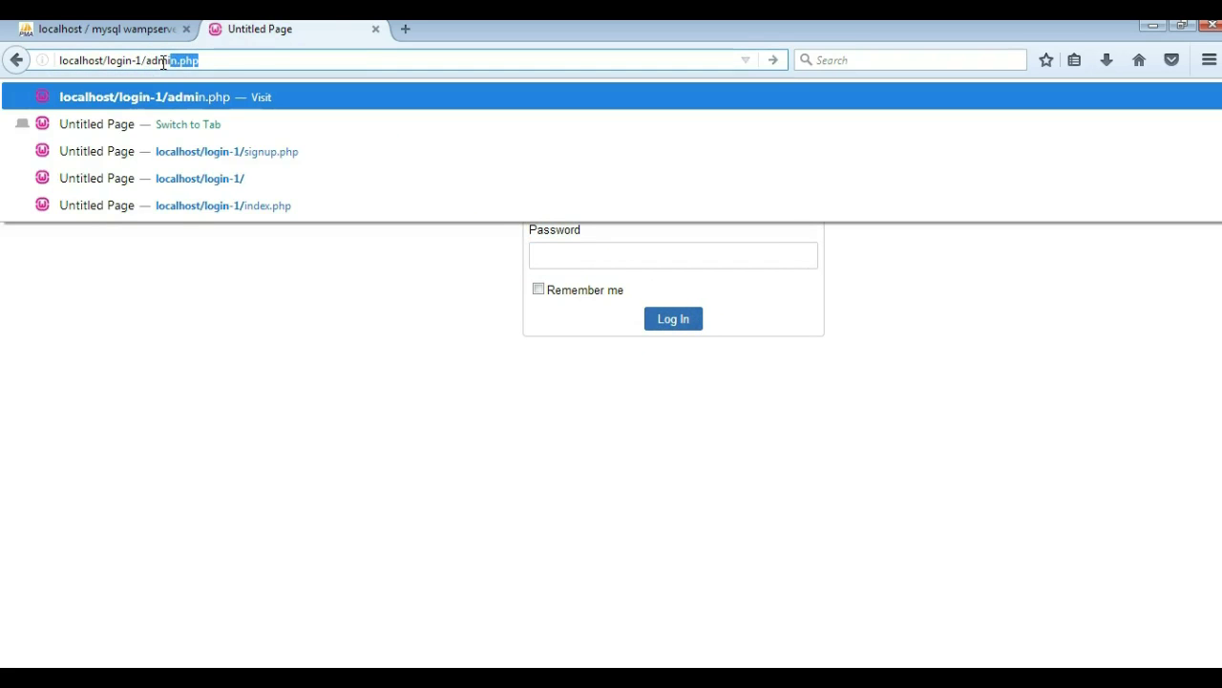
pyautogui.write('i')
pyautogui.press('Return')
pyautogui.click(754, 169)
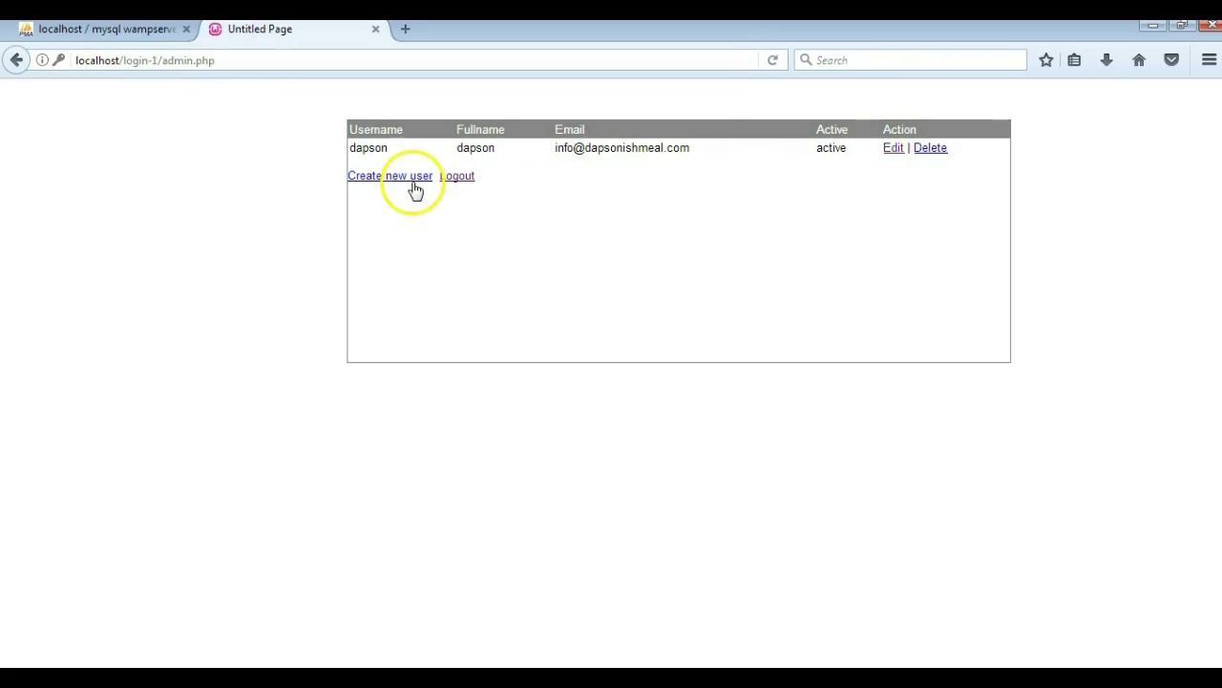
# Give the existing user a new password and save the account.
pyautogui.click(893, 148)
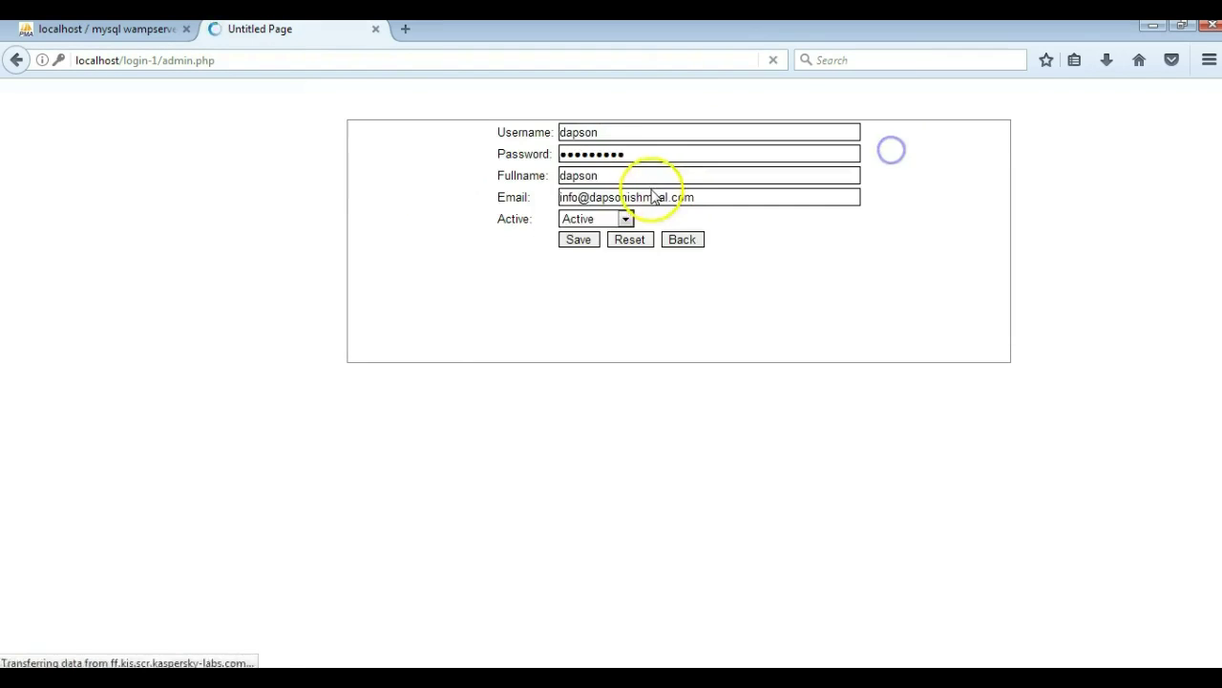
pyautogui.click(459, 151)
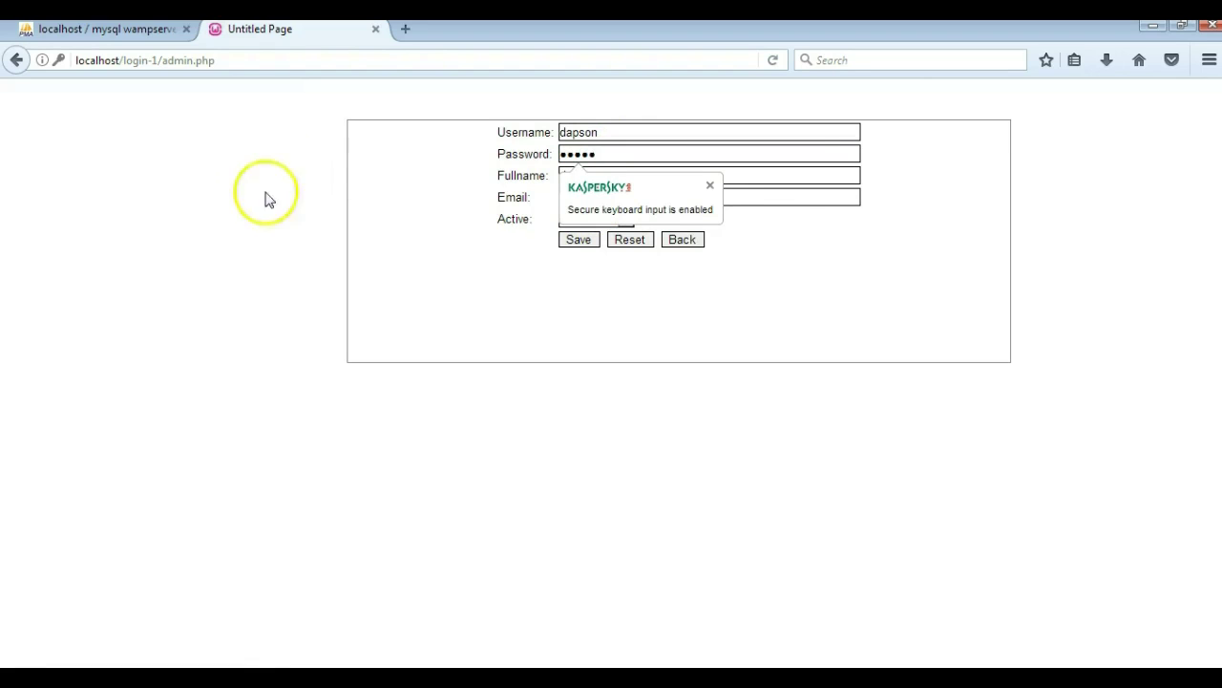
pyautogui.click(579, 240)
# Remove admin.php from the address to reload the main login page.
pyautogui.moveTo(216, 60); pyautogui.dragTo(156, 57)
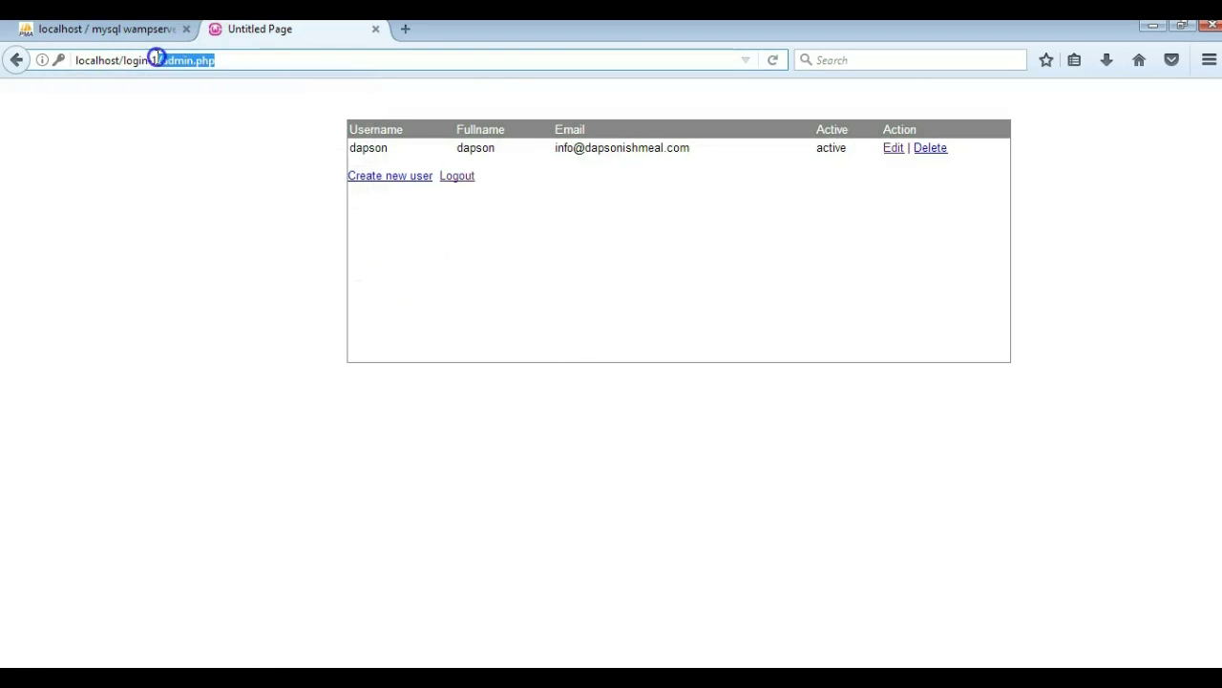
pyautogui.press('BackSpace')
pyautogui.press('Return')
# Log in with the saved user name and new password, reaching 'You're logged in'.
pyautogui.click(576, 210)
pyautogui.write('da')
pyautogui.click(573, 227)
pyautogui.press('Tab')
pyautogui.write('a')
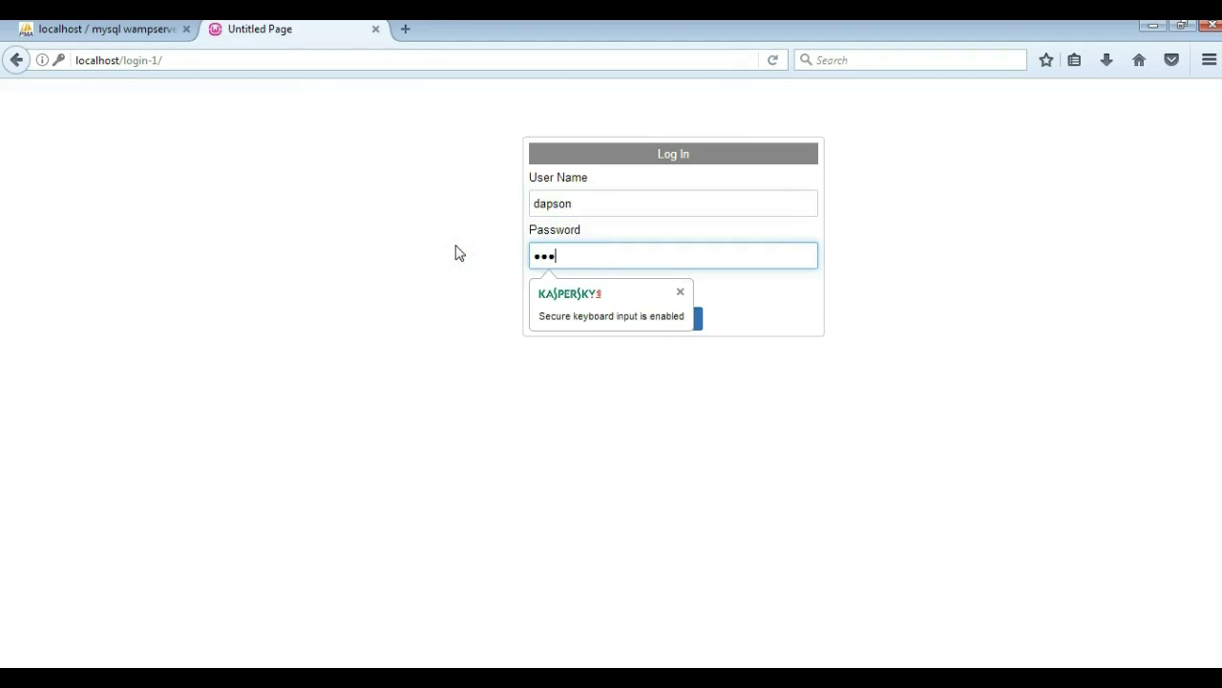
pyautogui.press('Return')
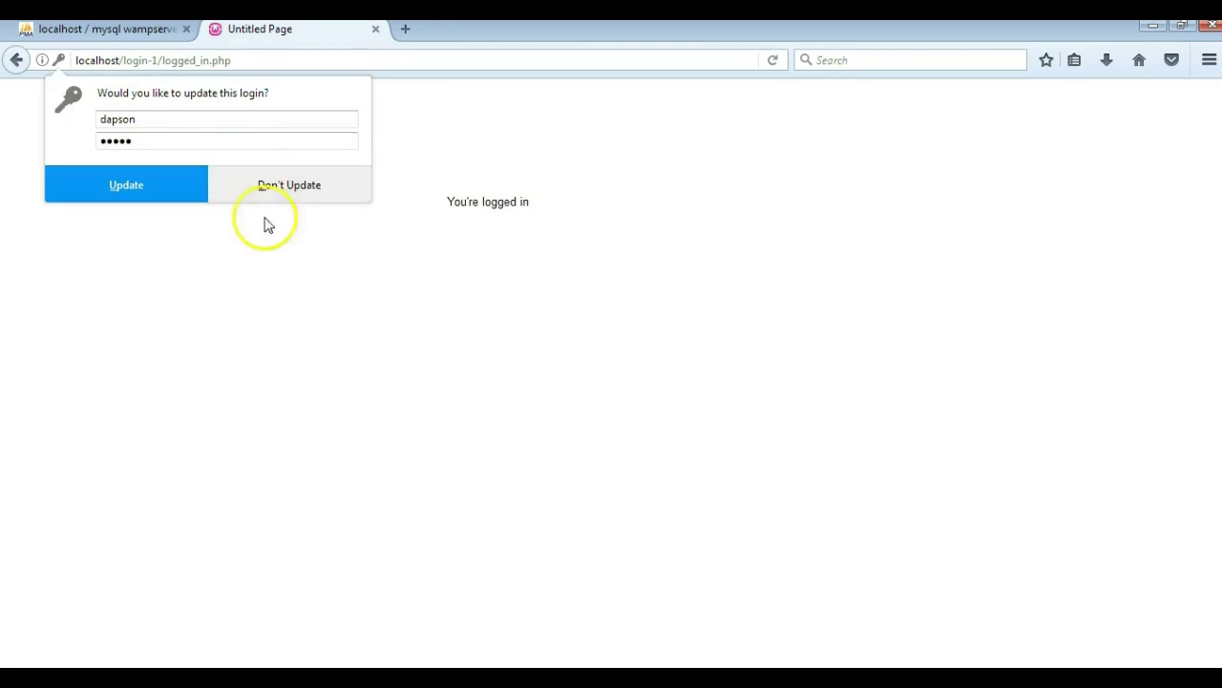
pyautogui.click(291, 268)
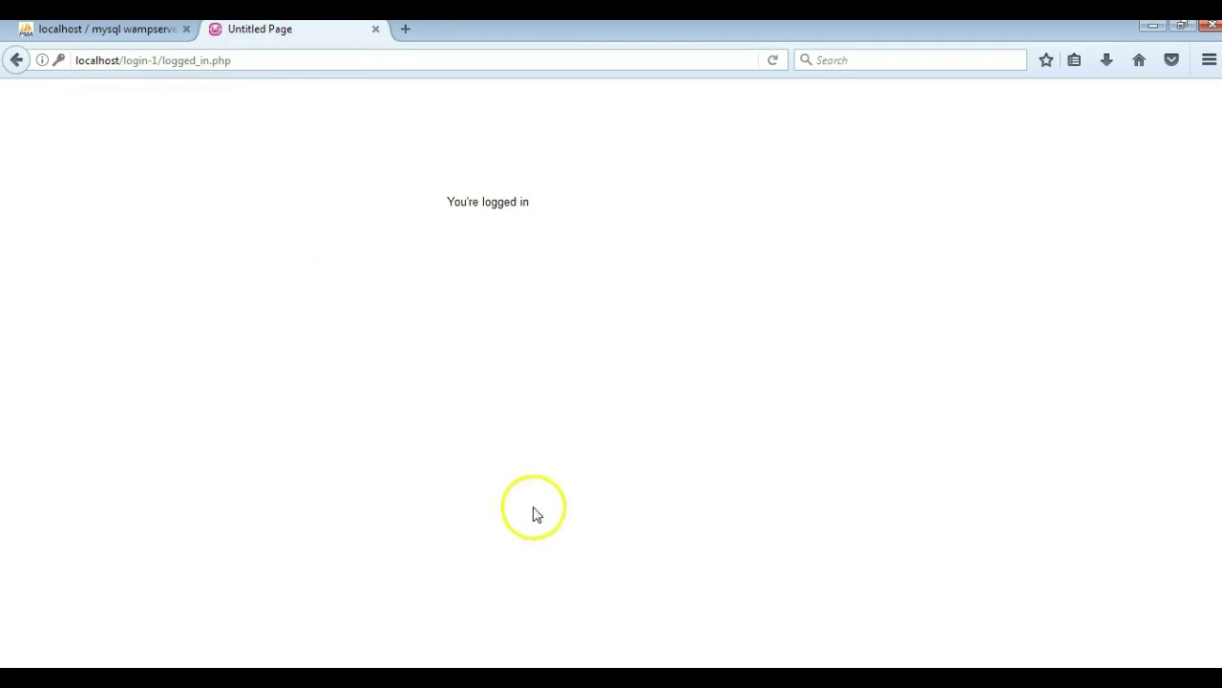